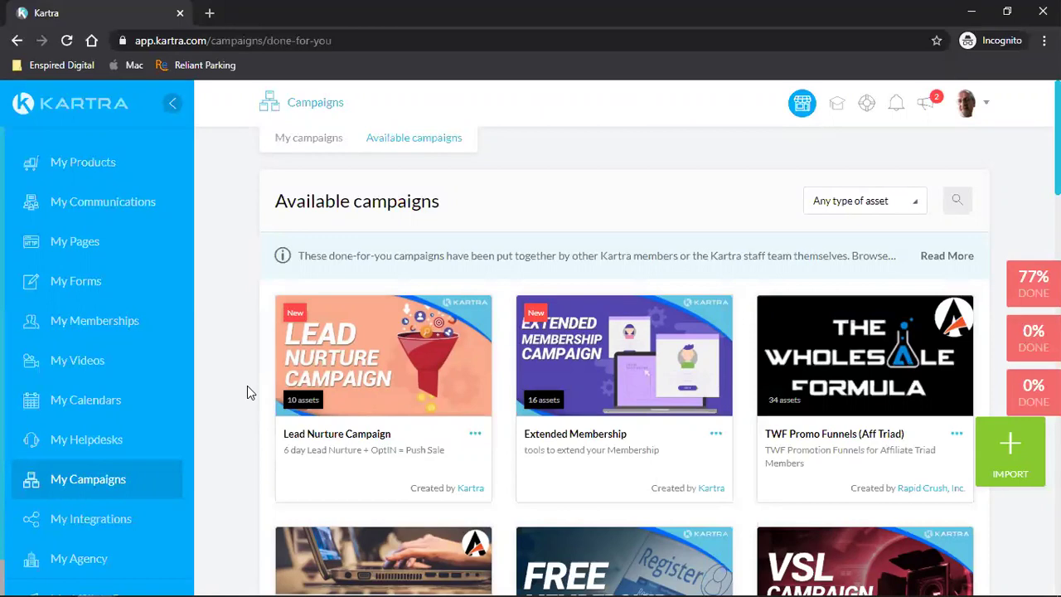
- Copy the public page link of the ShedView Design TY page from its Get code or link options
click(75, 241)
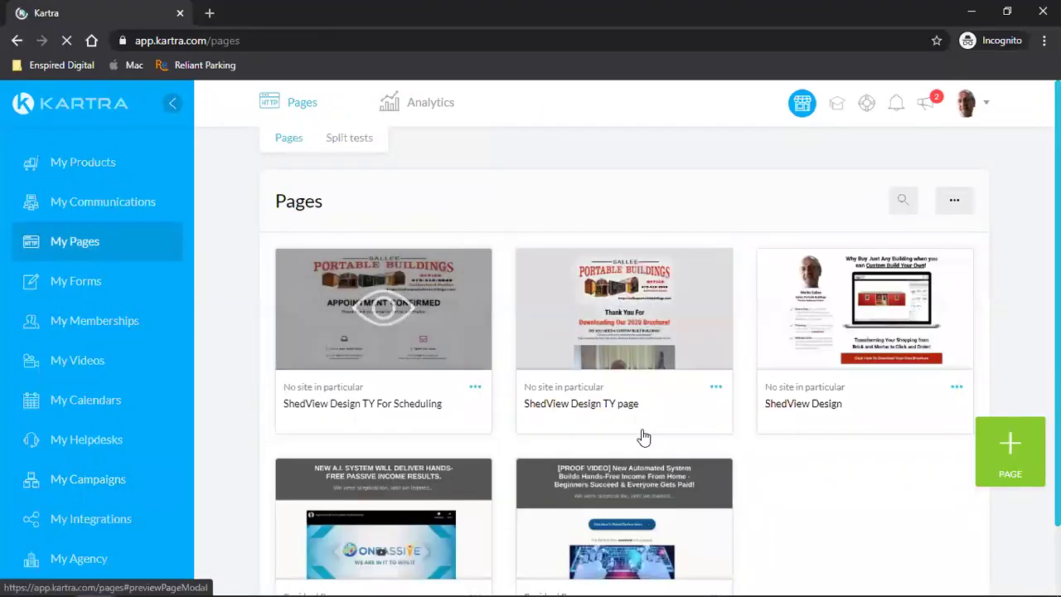
click(716, 386)
click(796, 345)
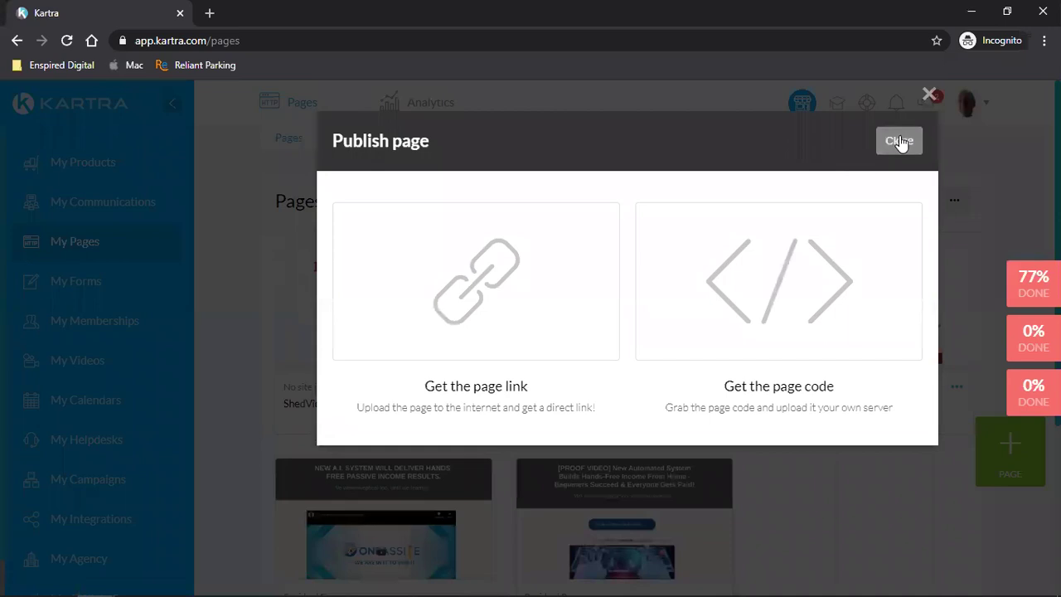
click(554, 323)
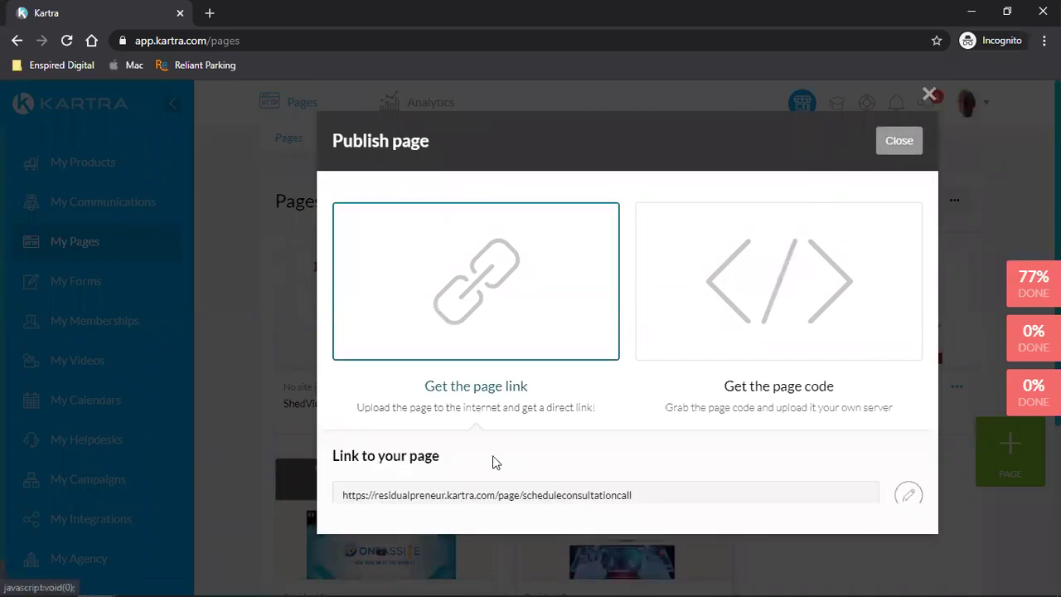
click(356, 502)
right_click(356, 502)
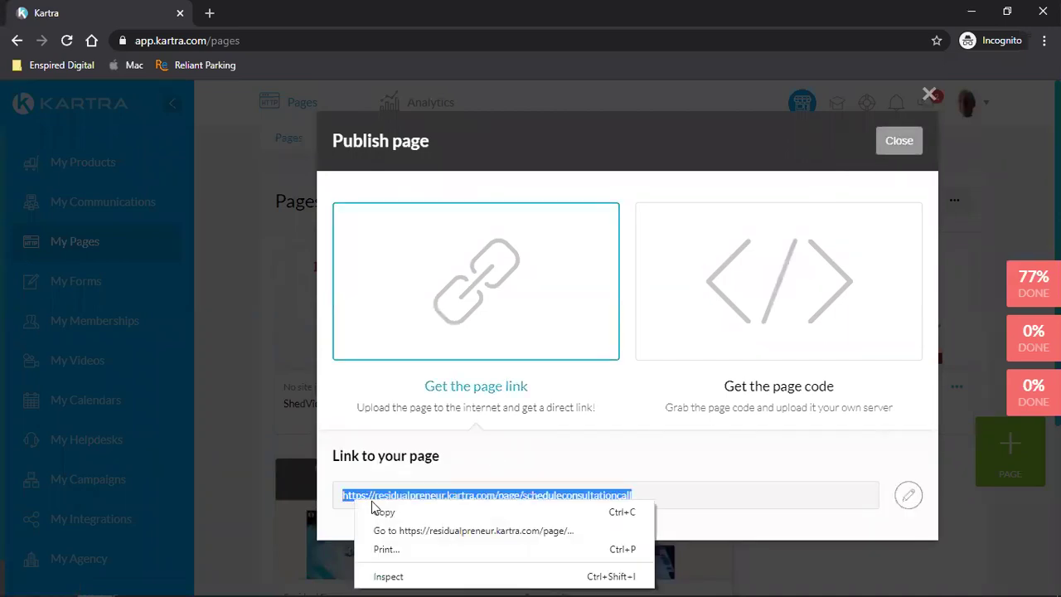
click(373, 512)
click(899, 141)
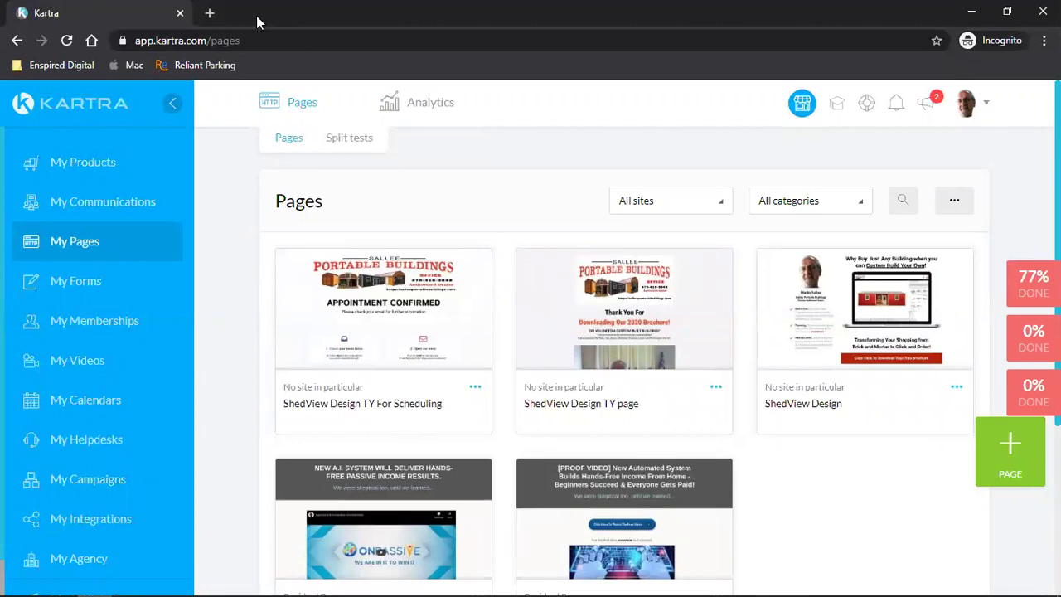
- Load the copied ShedView Design TY link in a new tab and scroll through the thank-you page
click(209, 12)
key(ctrl+v)
key(Return)
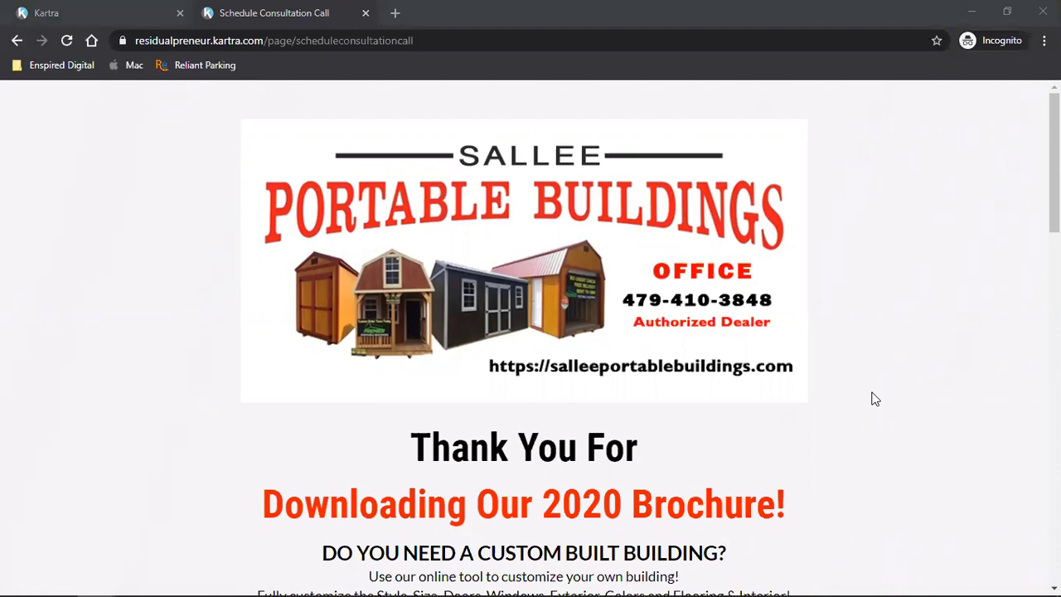
scroll(875, 399, down, 6)
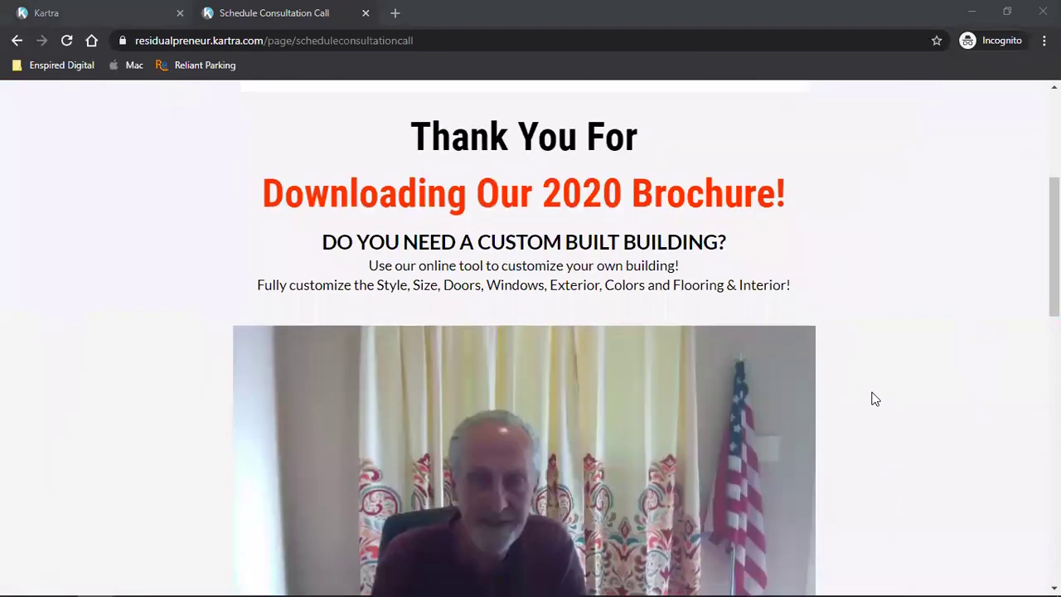
scroll(874, 399, down, 4)
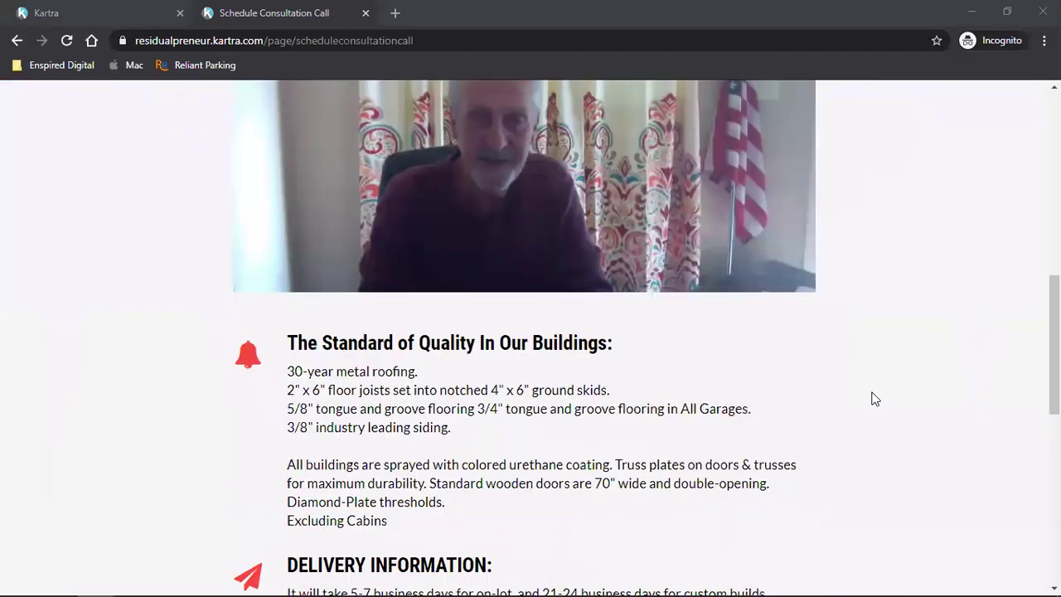
scroll(875, 399, down, 4)
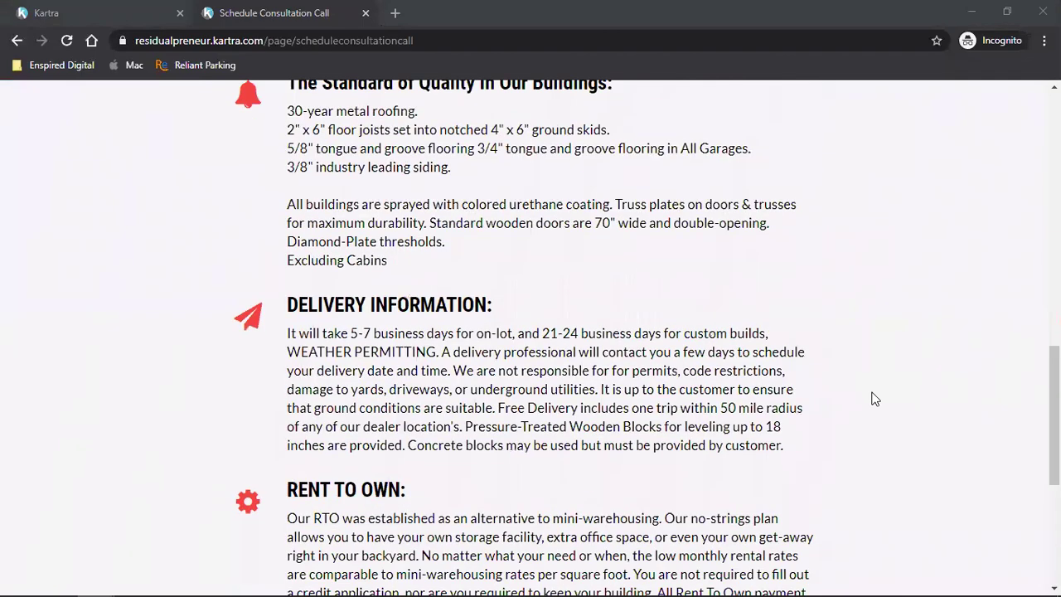
scroll(729, 441, down, 2)
- Open the 3D Design calendar from 'Click here to schedule call', accept Eastern Time, then return to Kartra
click(501, 395)
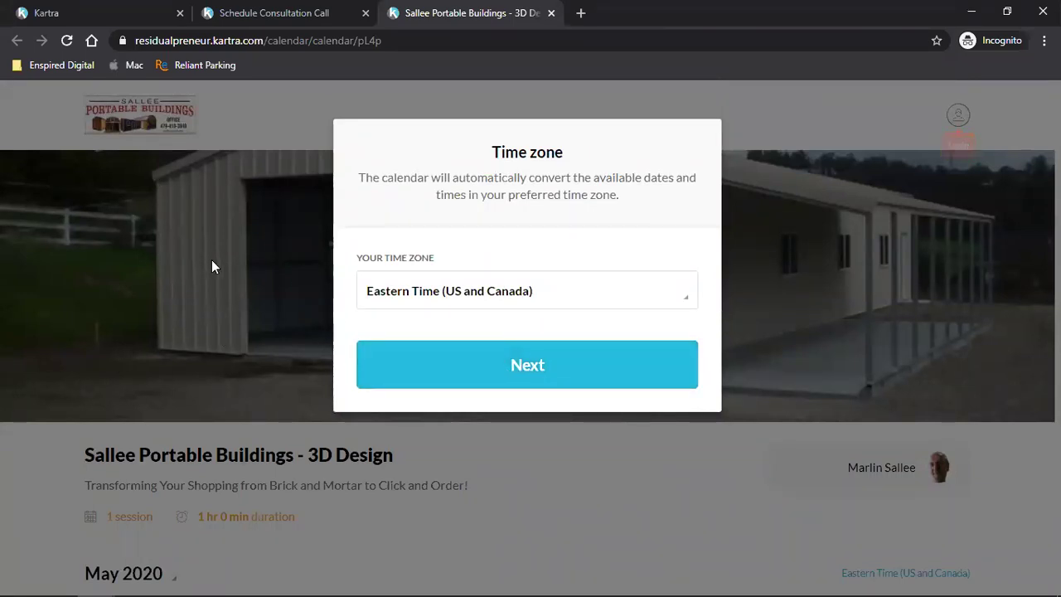
click(479, 368)
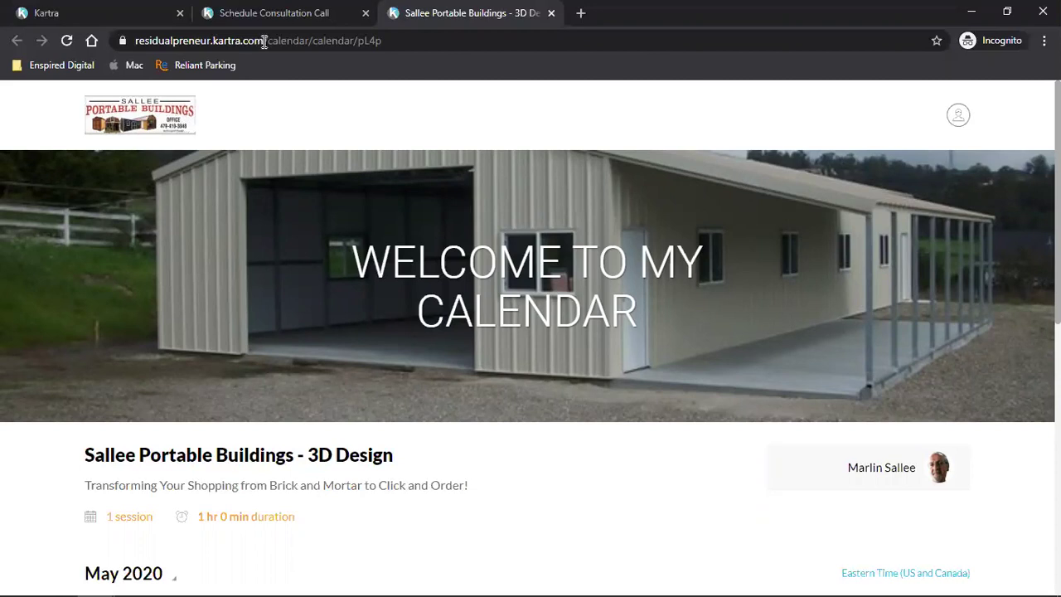
click(156, 10)
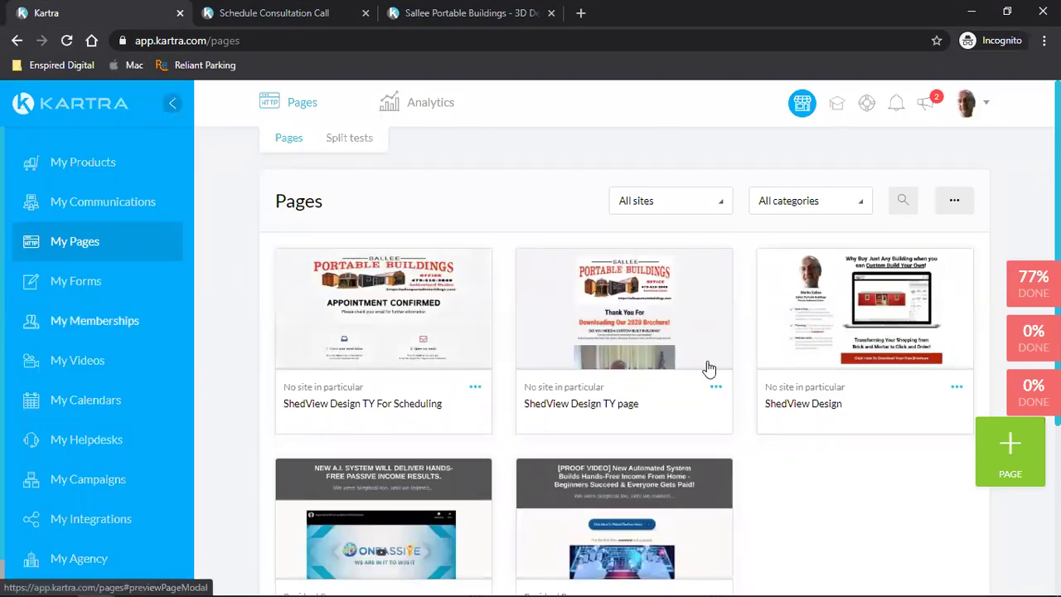
- Choose Edit on the ShedView Design card and confirm loading it in the editor
click(957, 387)
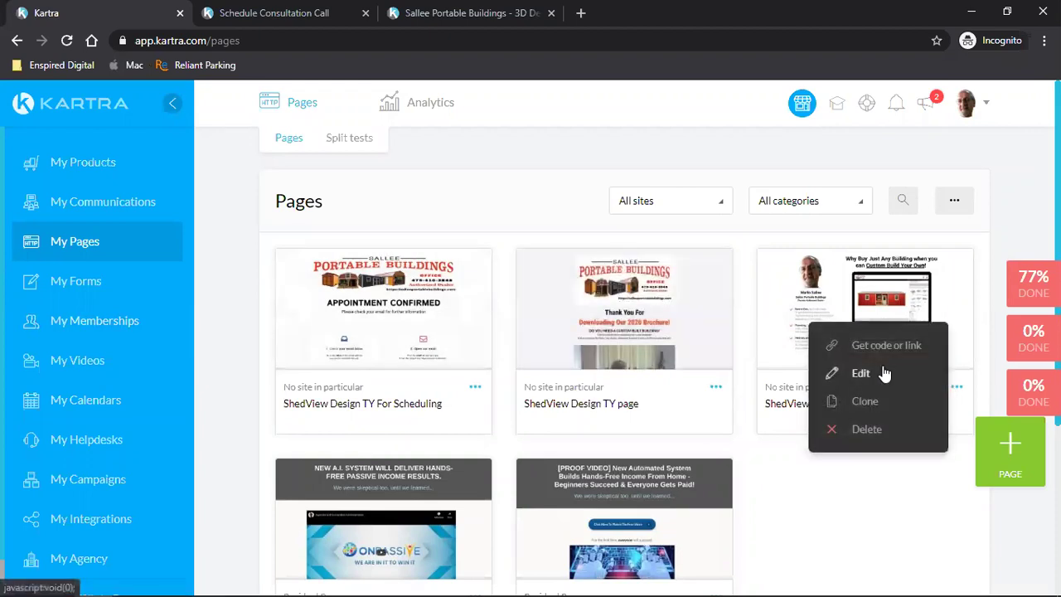
click(884, 373)
click(769, 153)
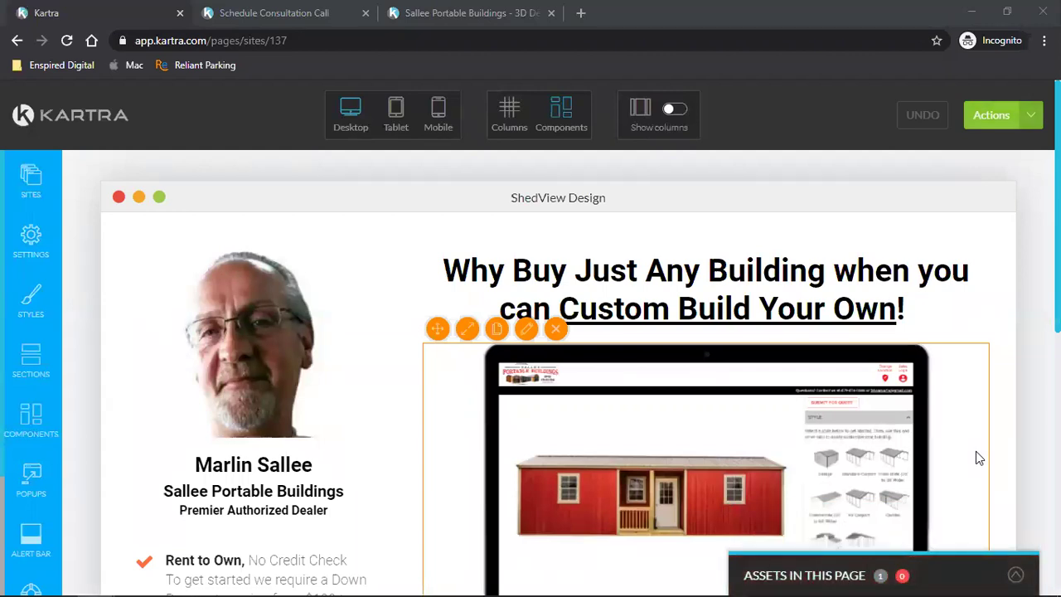
scroll(977, 452, down, 4)
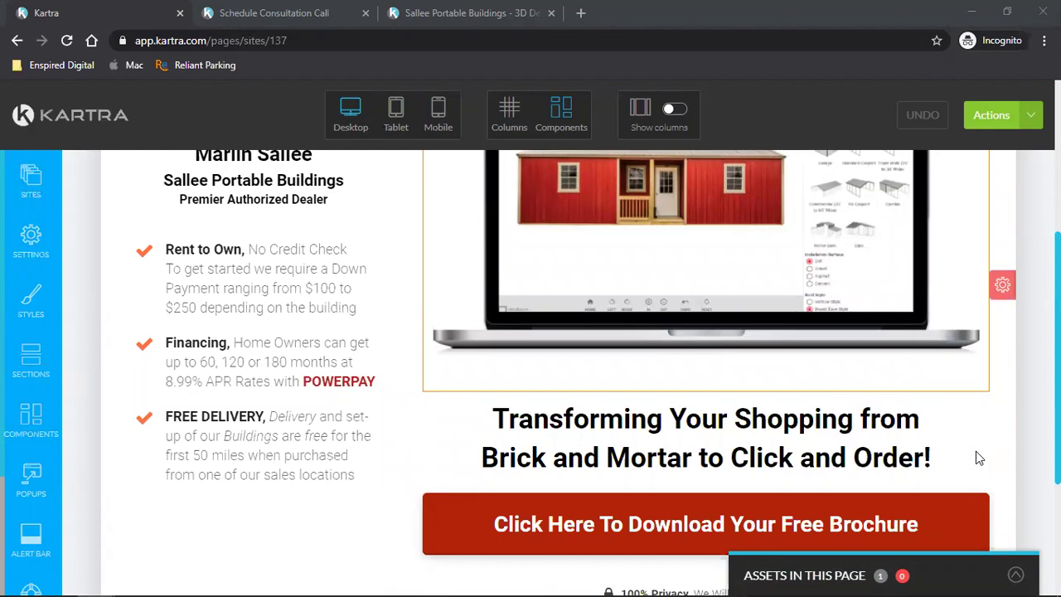
scroll(976, 453, down, 3)
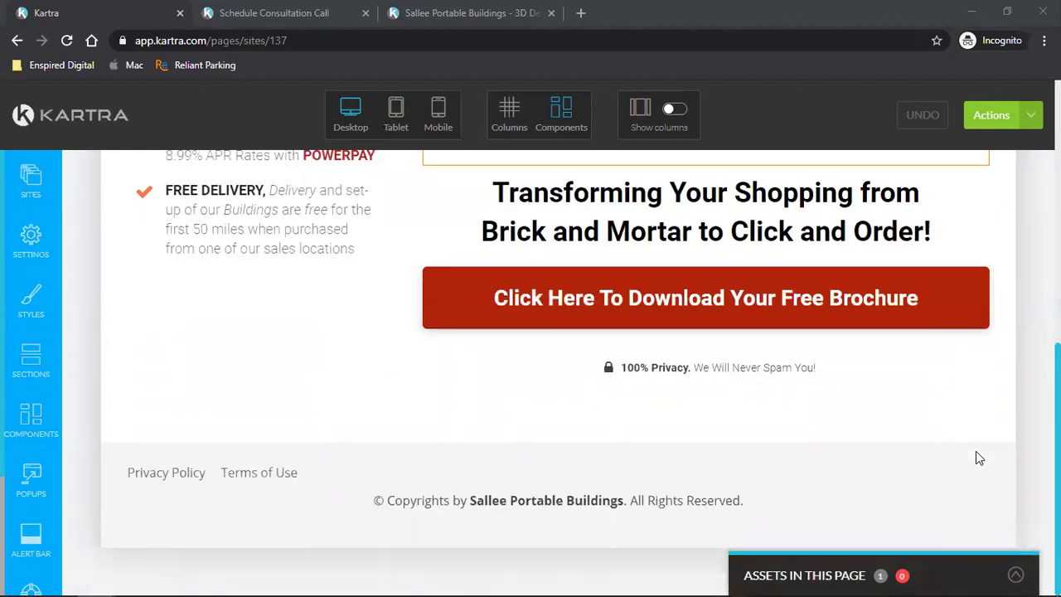
scroll(976, 452, up, 6)
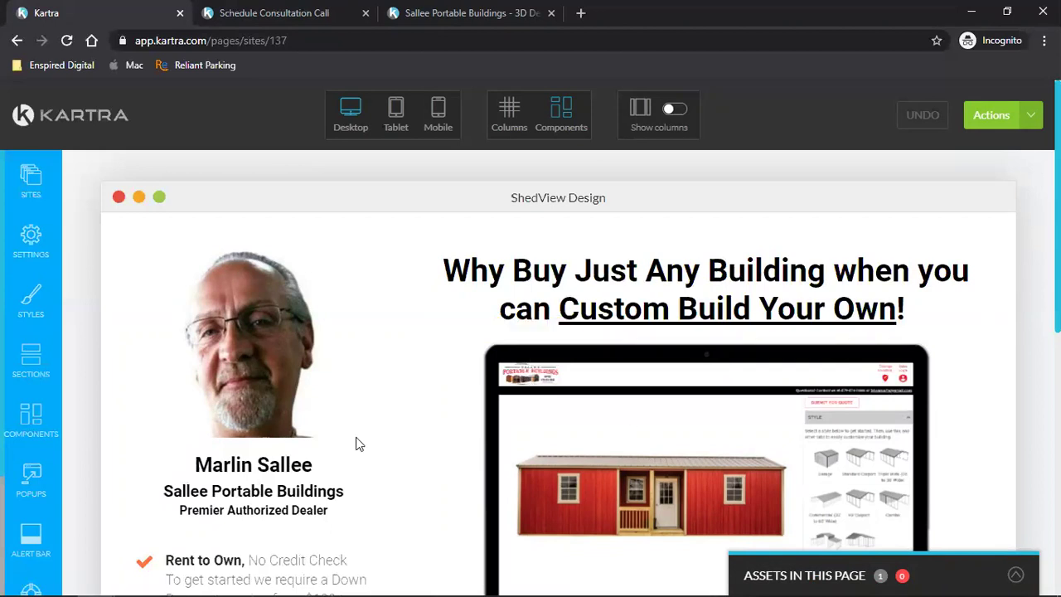
scroll(359, 444, down, 2)
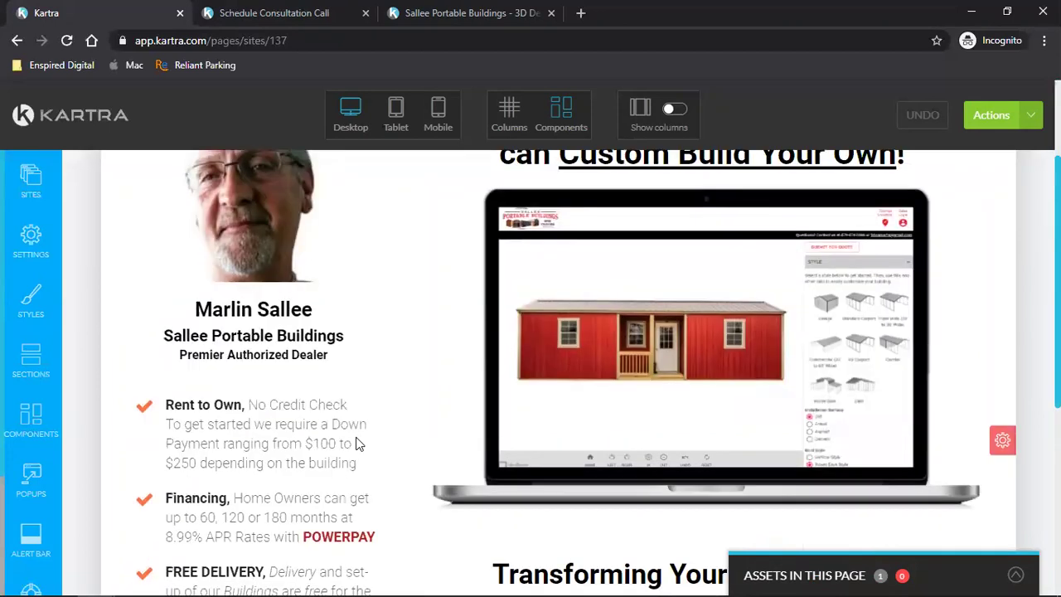
scroll(358, 440, down, 2)
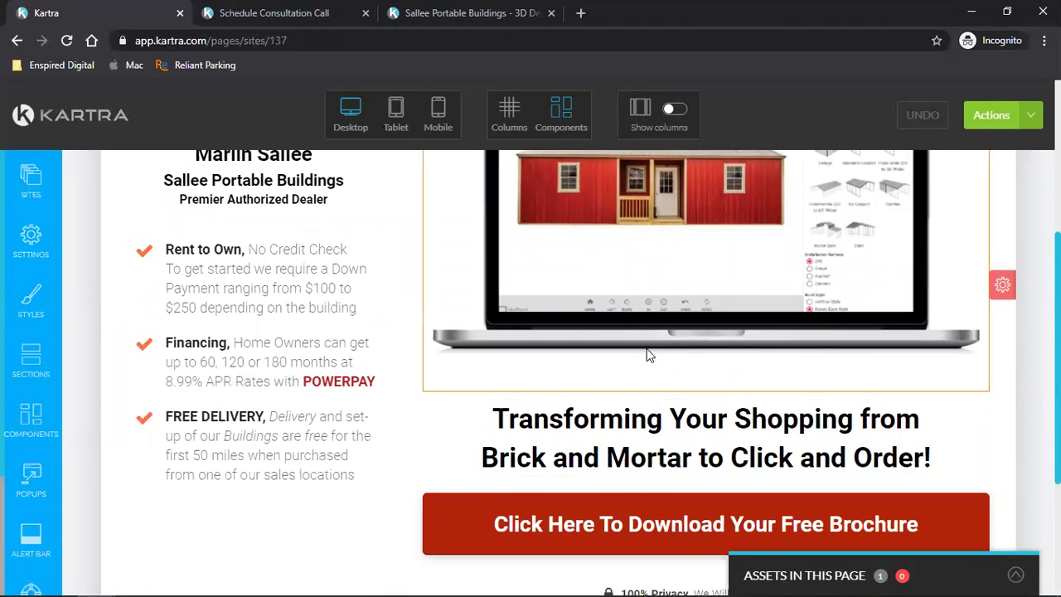
- Drag the Lorem ipsum Text component below the laptop mockup and close the templates panel
click(31, 365)
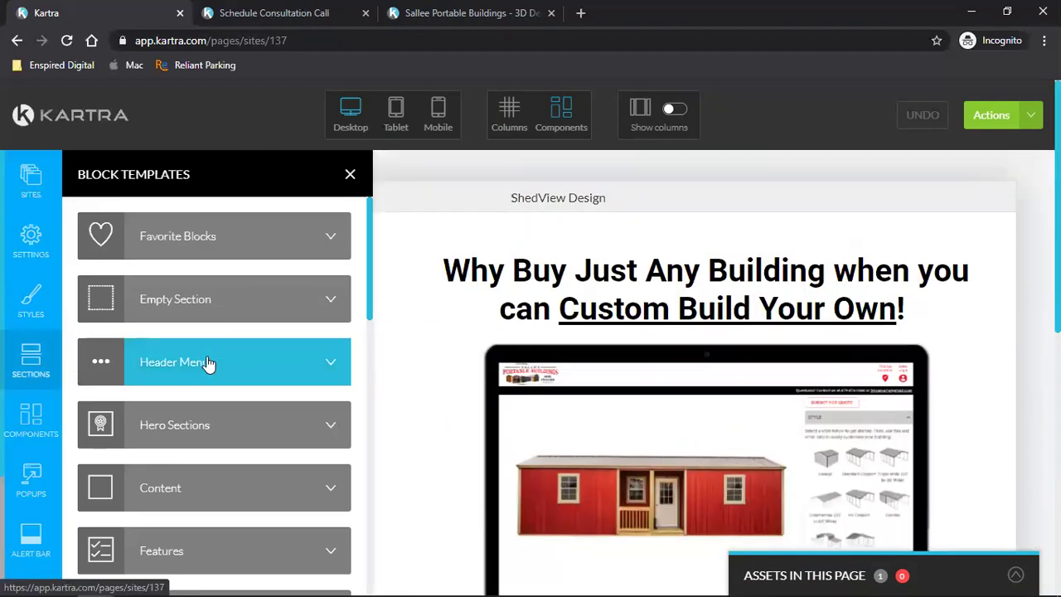
click(10, 424)
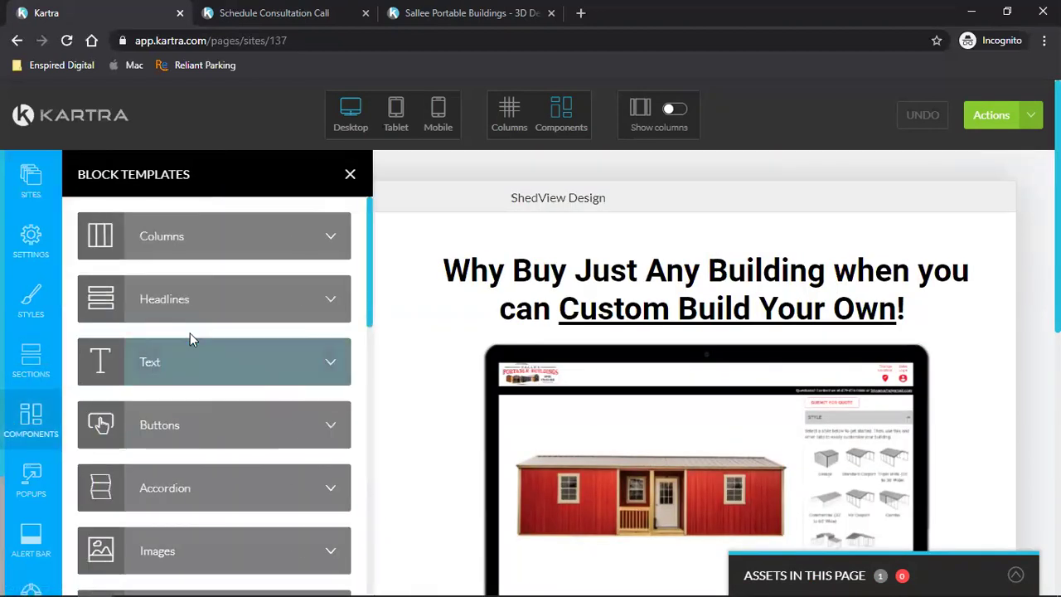
click(184, 365)
scroll(695, 398, down, 2)
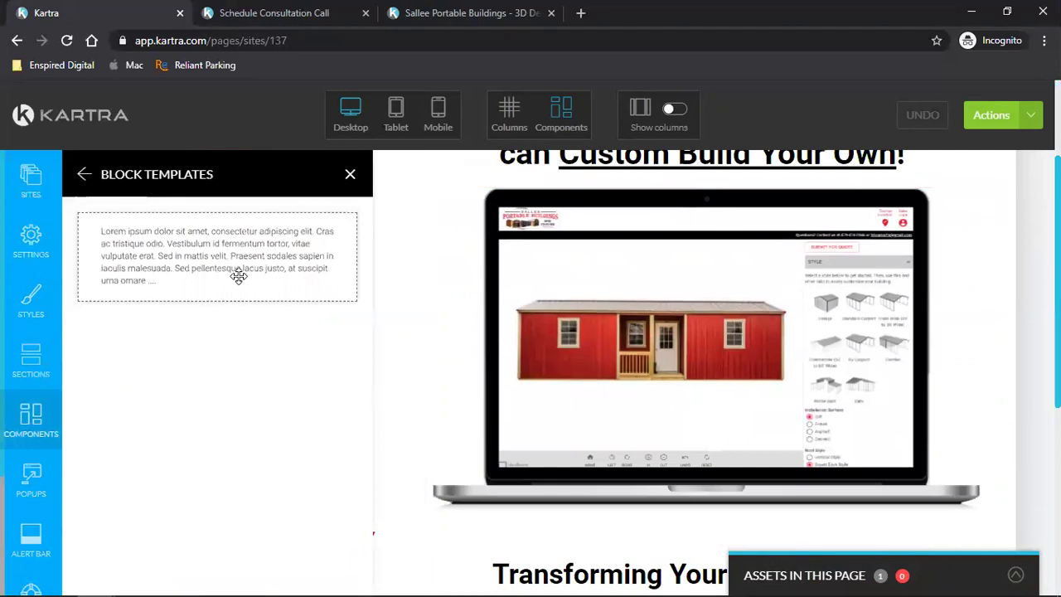
scroll(720, 399, down, 2)
drag(237, 268, 650, 381)
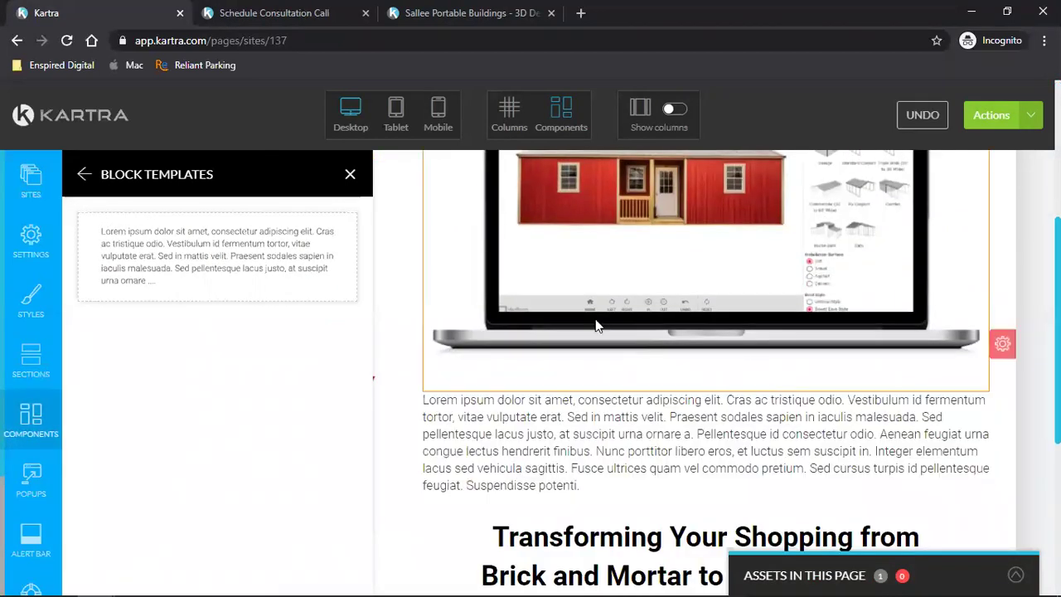
click(349, 174)
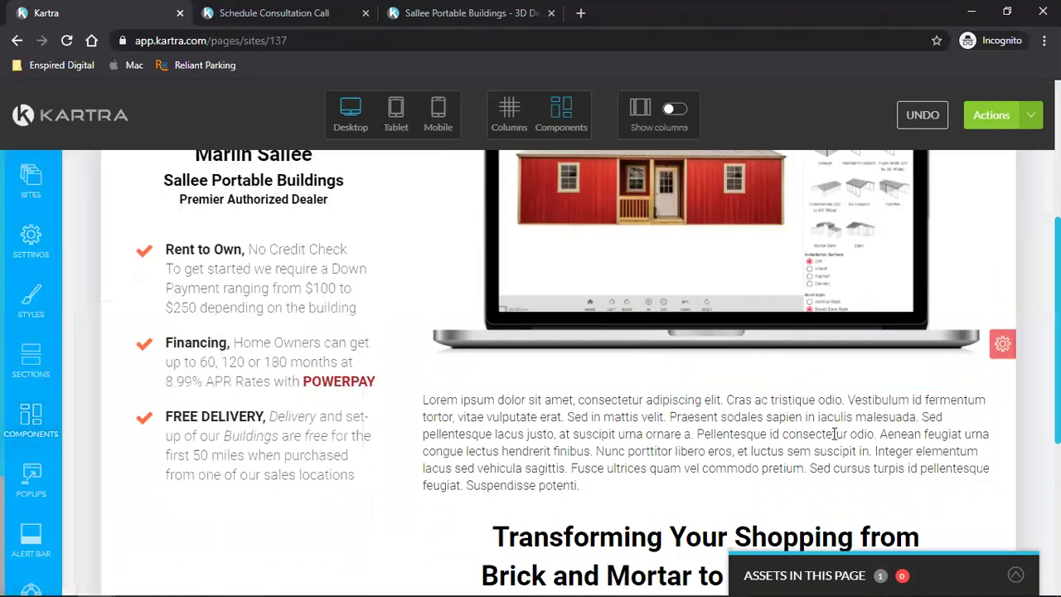
- Replace the placeholder paragraph with the text 'Portable Buildings'
click(735, 377)
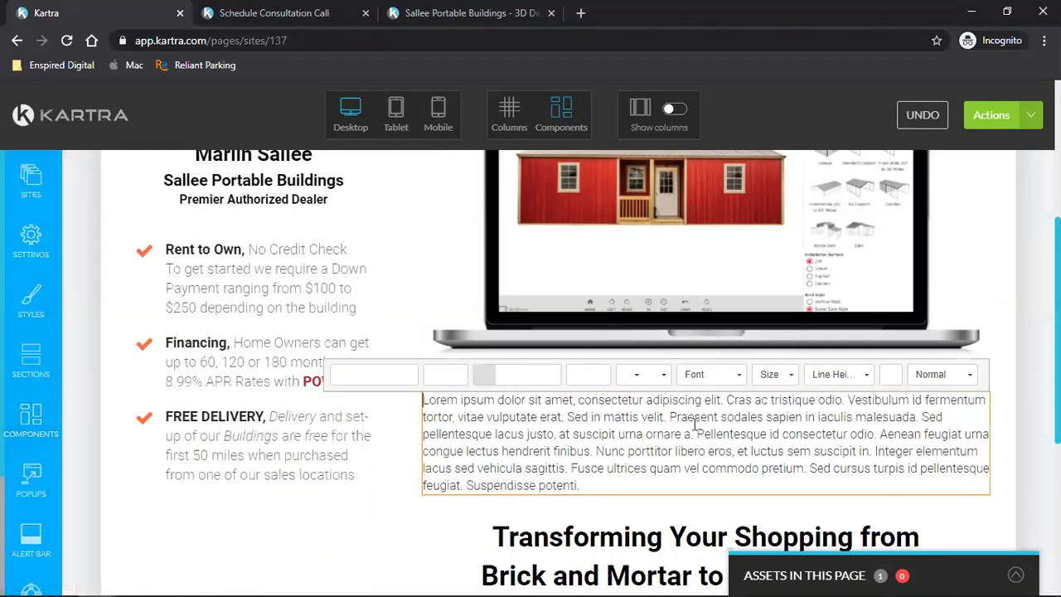
triple_click(694, 418)
click(695, 420)
drag(554, 434, 718, 490)
key(BackSpace)
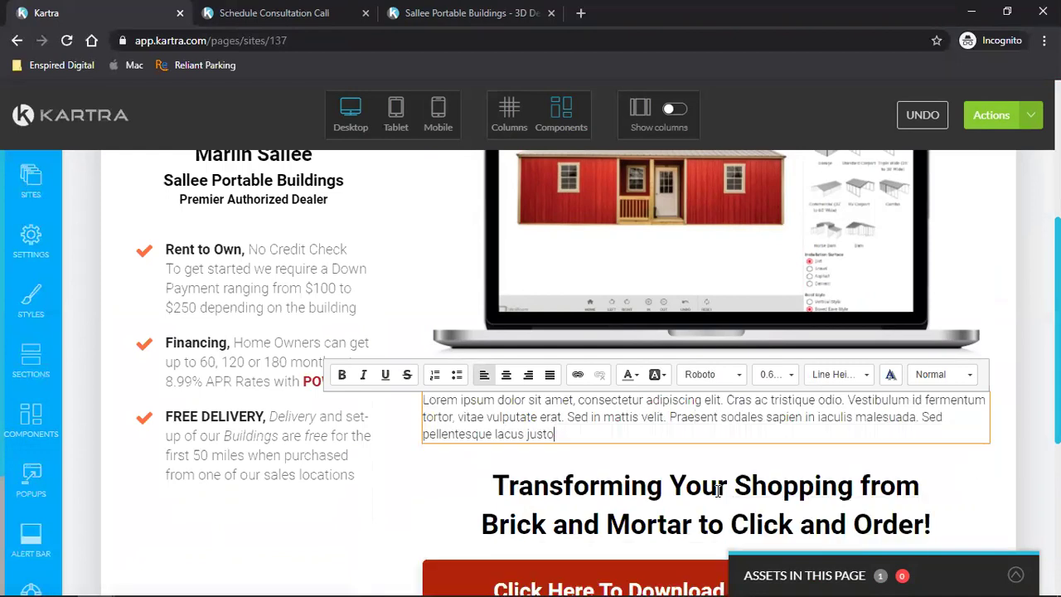
triple_click(675, 404)
key(BackSpace)
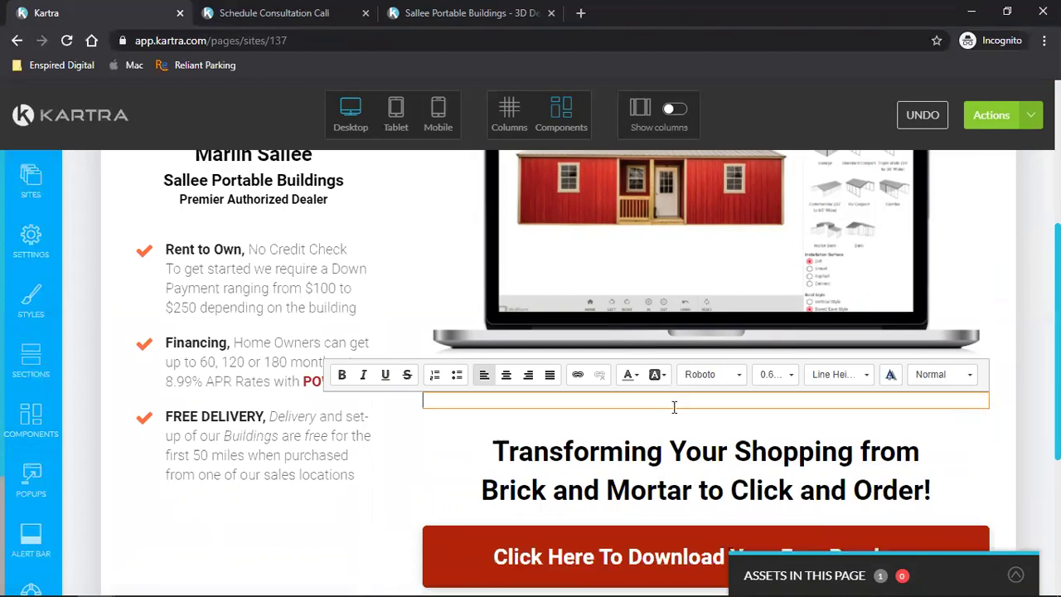
text(Portable Buildings)
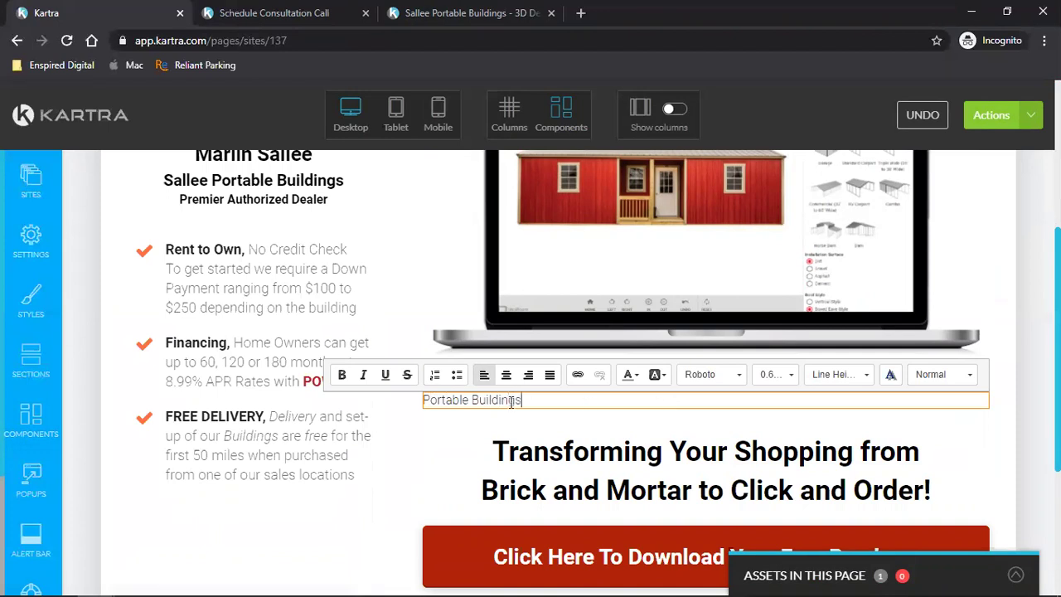
- Center the 'Portable Buildings' text and set it to 1.60rem
double_click(480, 401)
shift+click(425, 400)
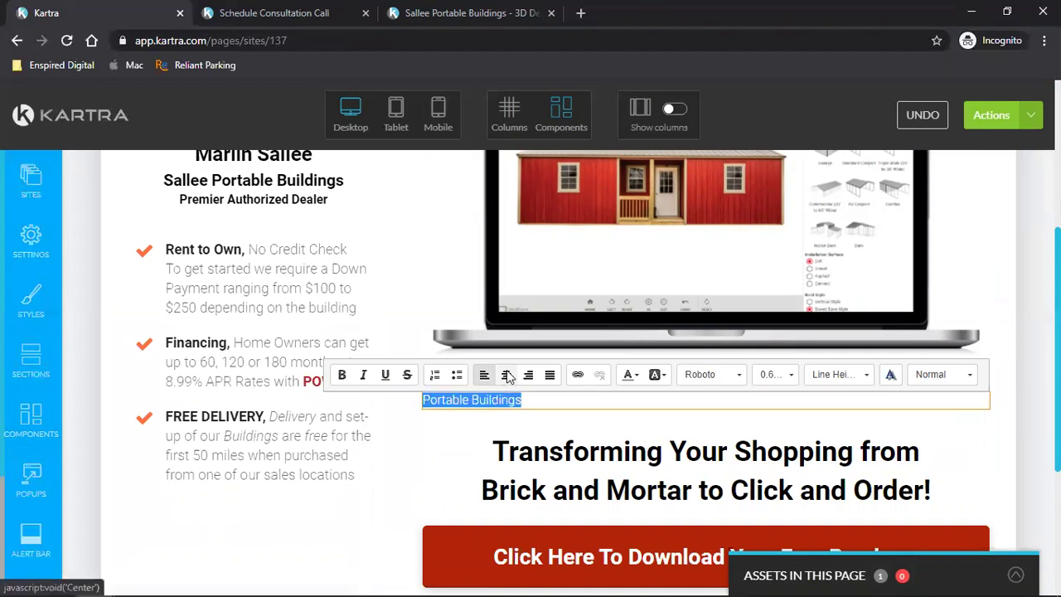
click(508, 375)
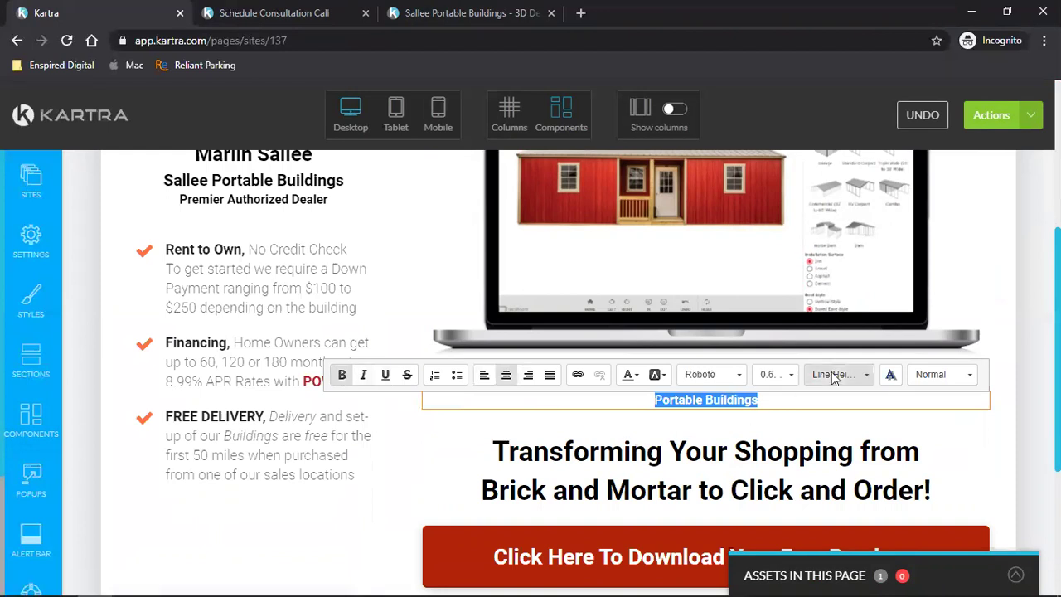
click(773, 375)
scroll(796, 473, down, 4)
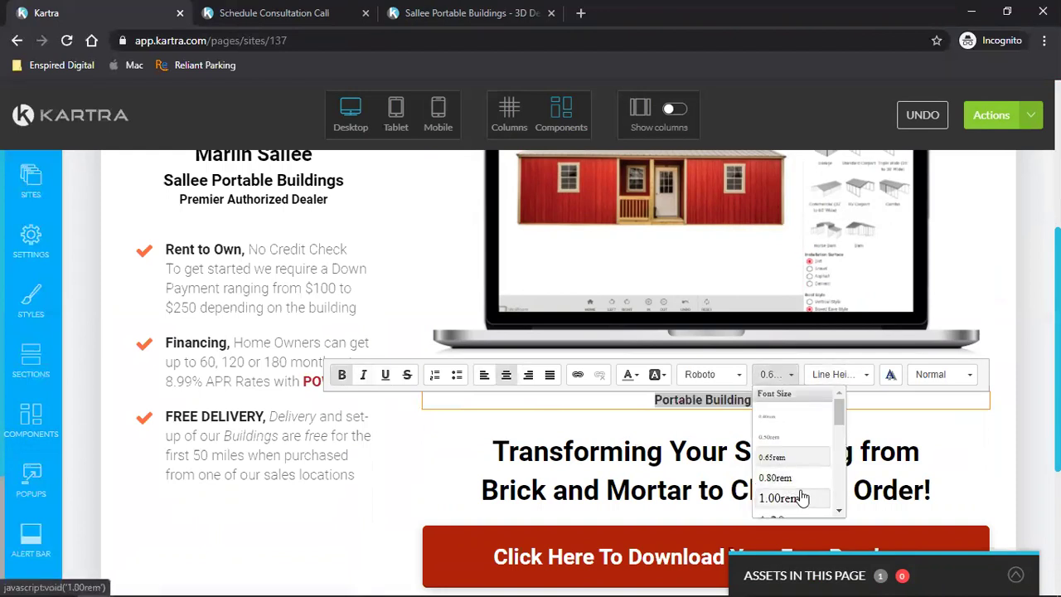
click(808, 424)
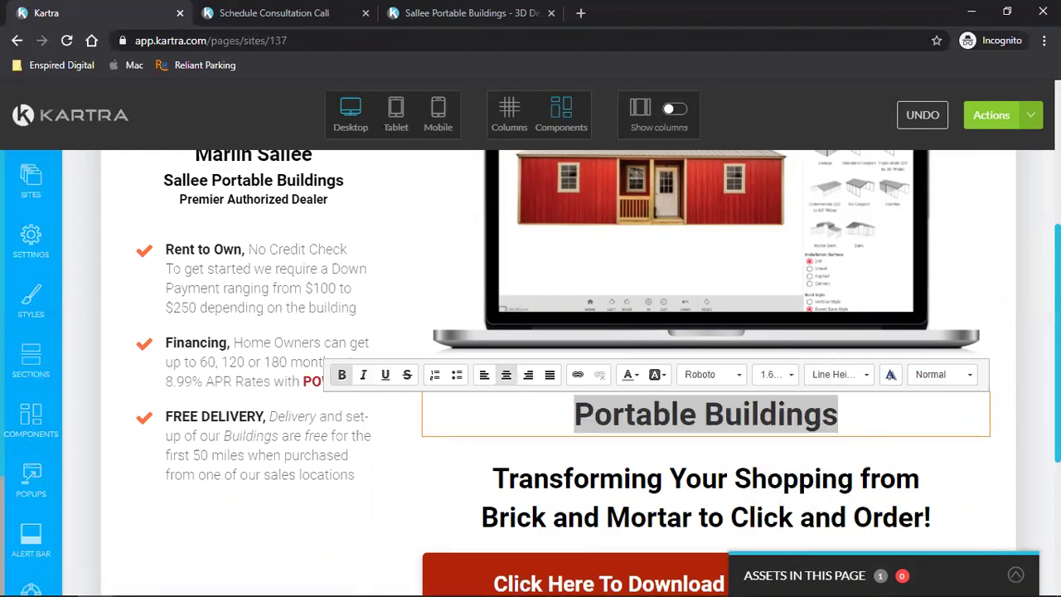
click(741, 443)
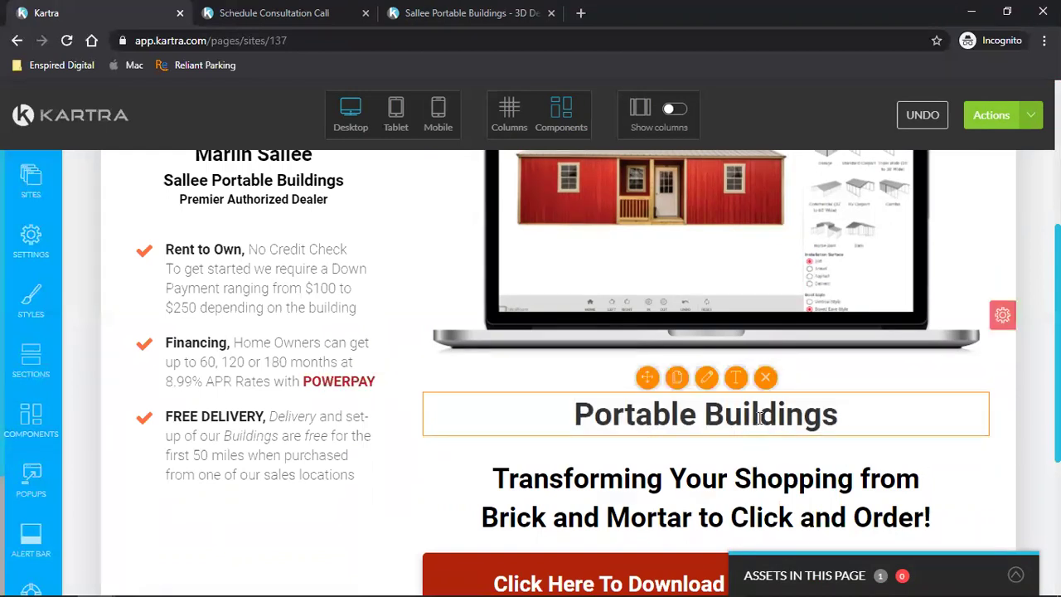
- Reduce the 'Portable Buildings' heading font size to 1.00rem
triple_click(718, 427)
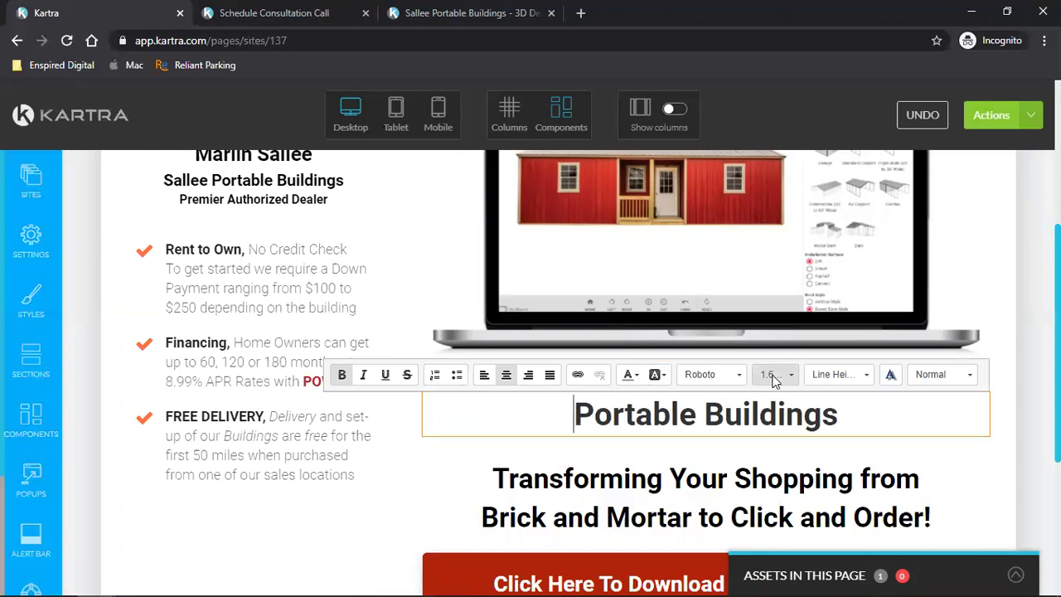
click(771, 375)
click(780, 499)
click(726, 413)
triple_click(728, 413)
click(770, 374)
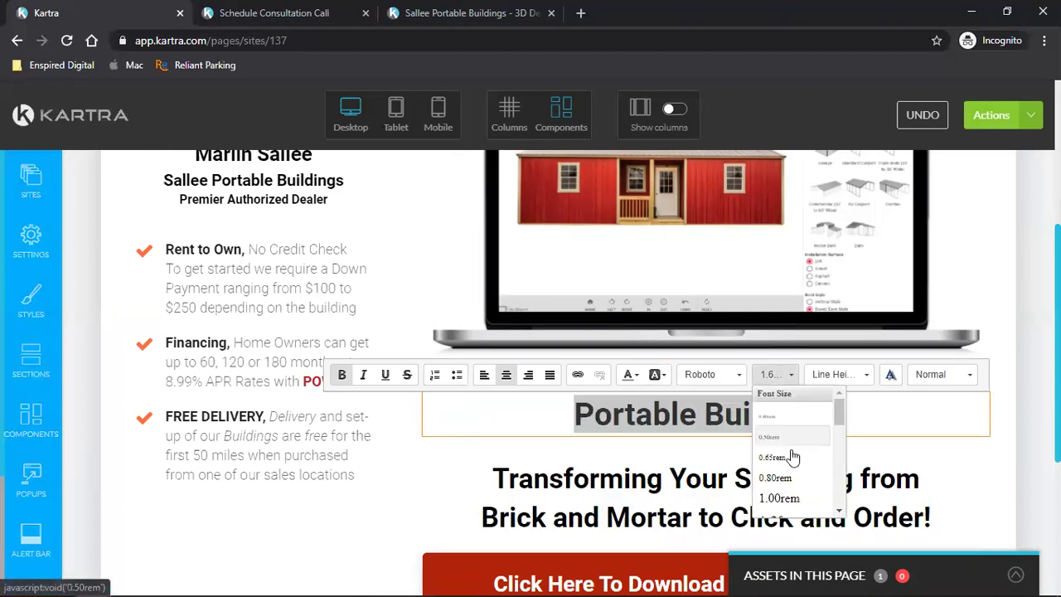
click(779, 499)
click(994, 398)
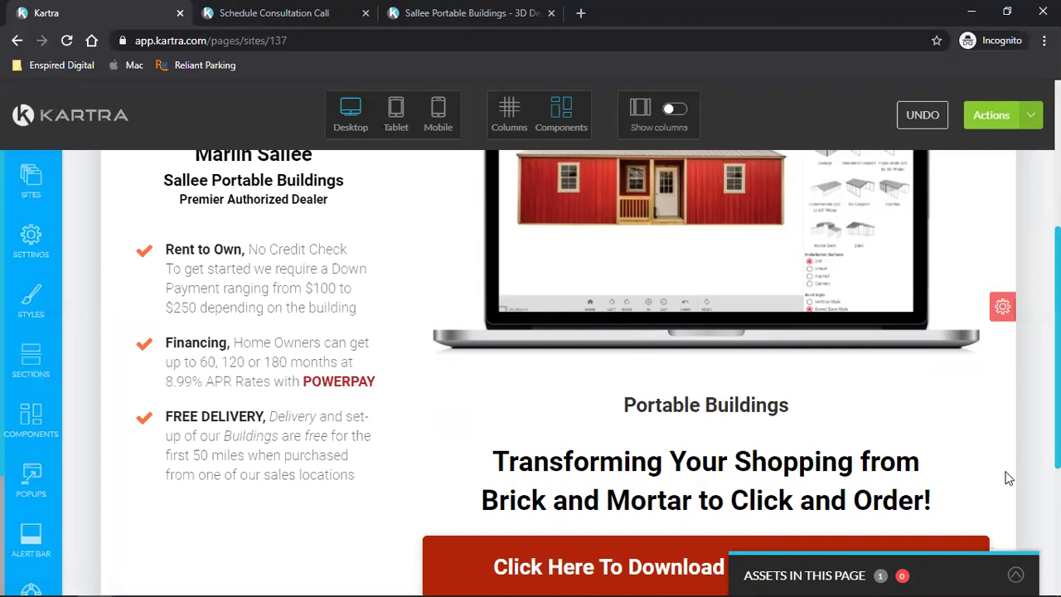
- Open the heading's style settings and apply a 50 px top margin
scroll(1008, 478, down, 2)
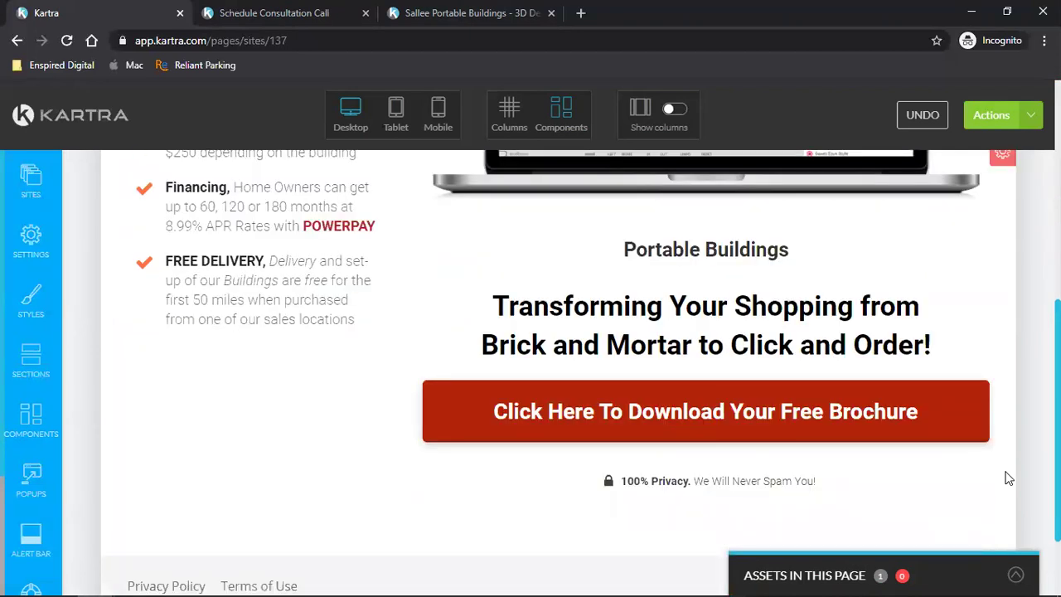
scroll(1008, 478, down, 4)
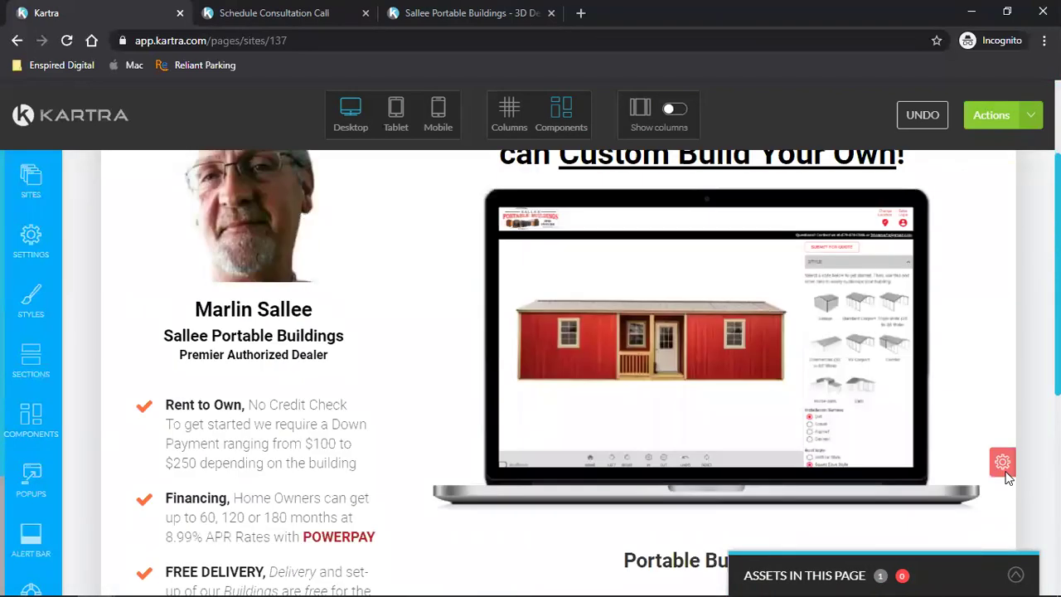
mouse_move(721, 404)
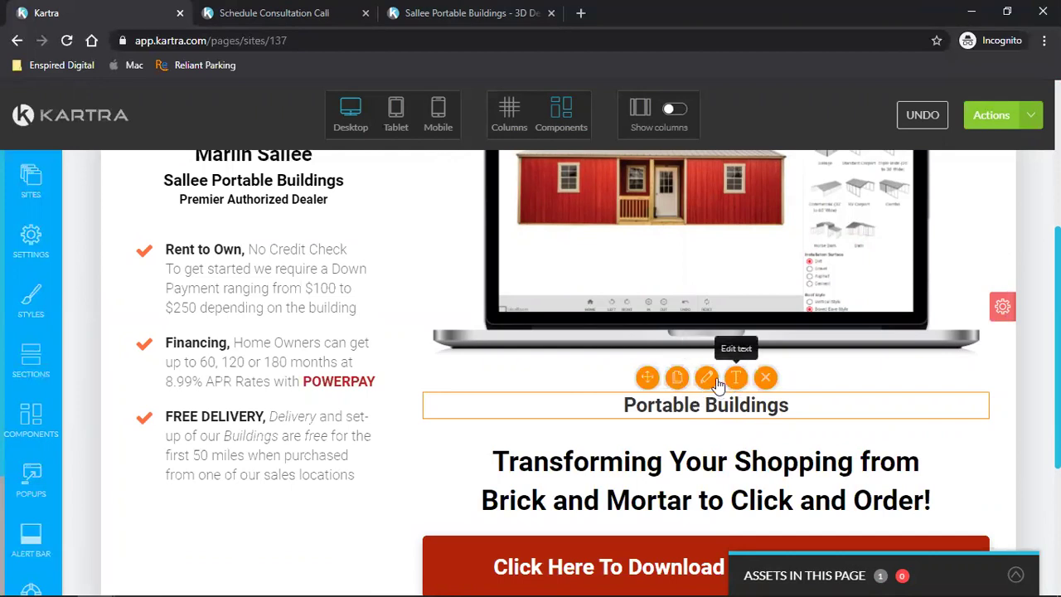
click(707, 379)
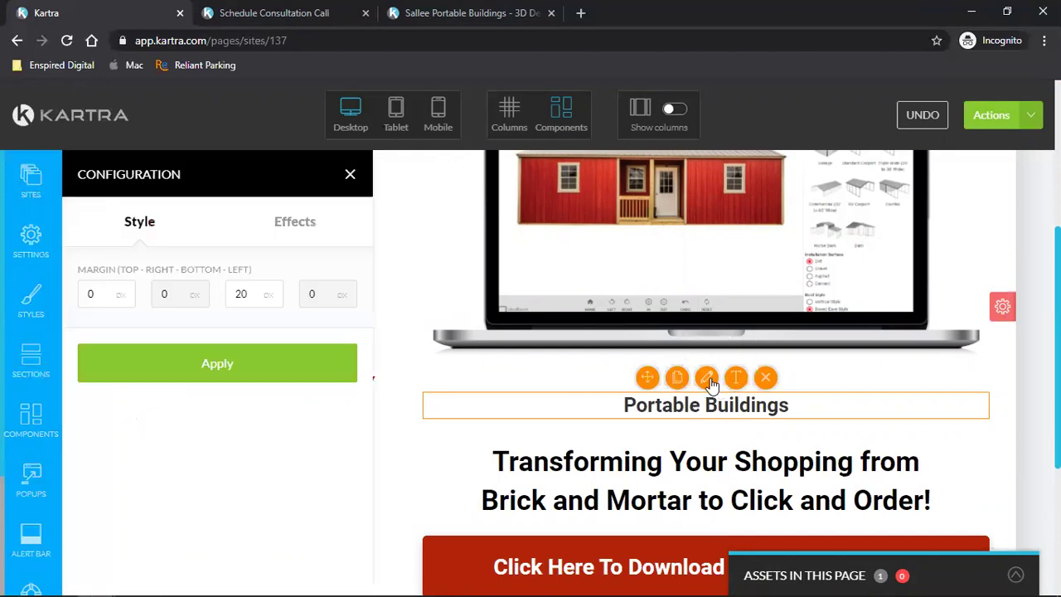
double_click(92, 296)
text(50)
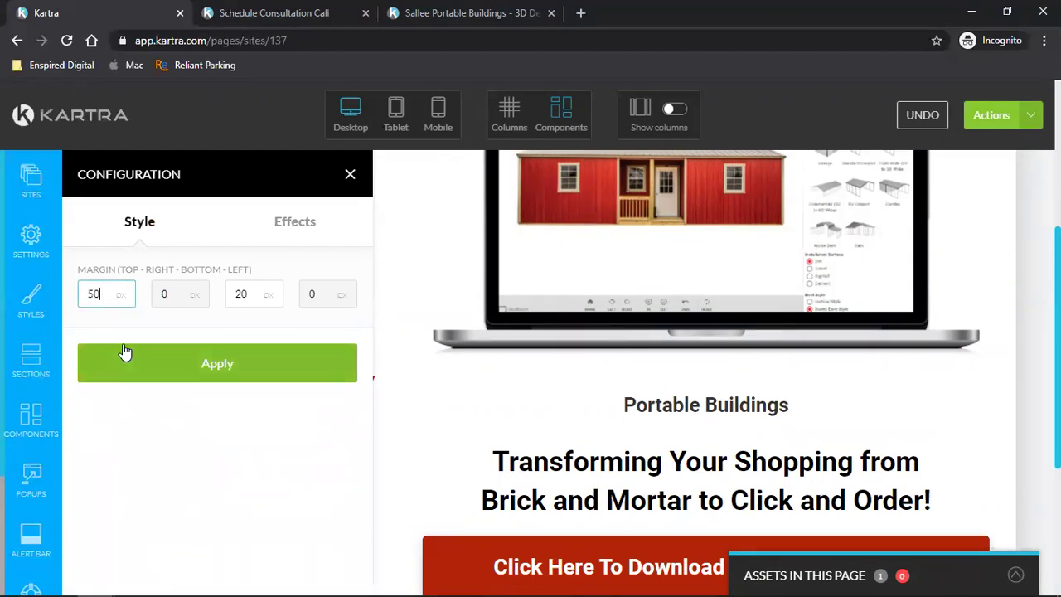
click(125, 360)
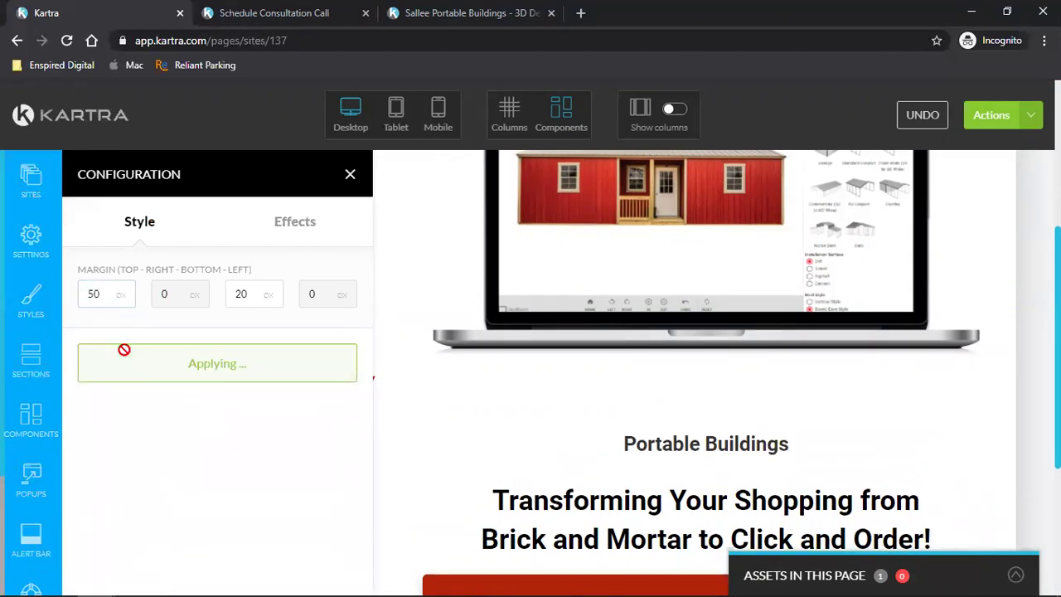
- Adjust the top margin through -20 and -30 px to a final -50 px
double_click(102, 301)
text(-20)
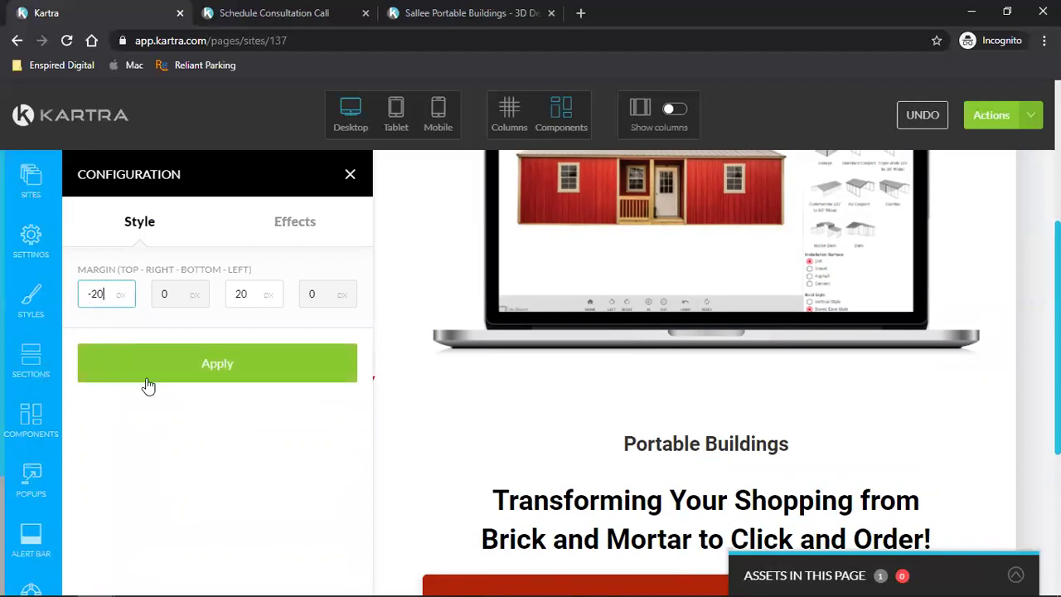
click(145, 377)
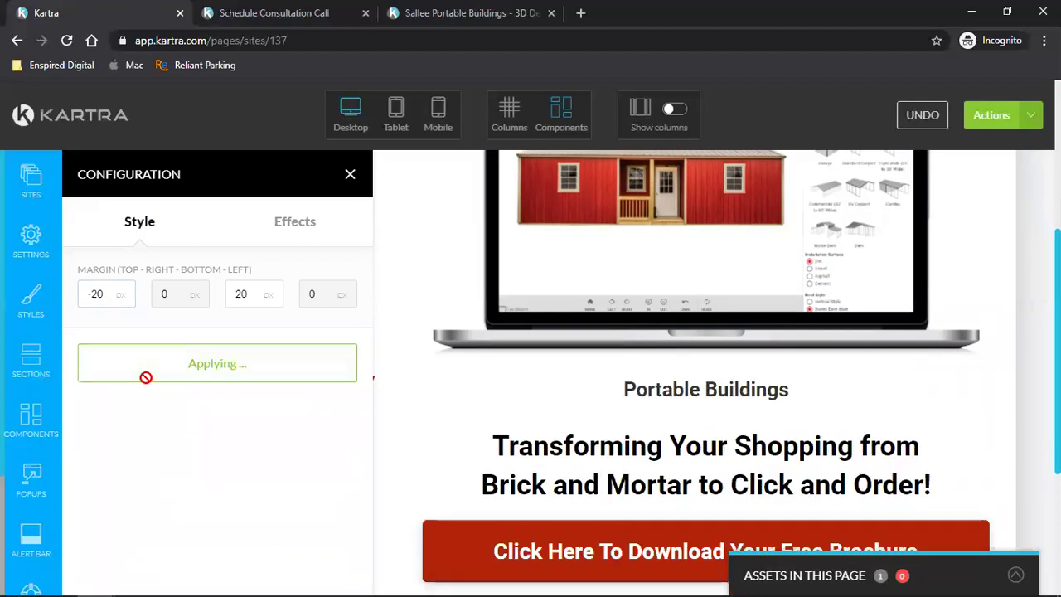
double_click(99, 293)
text(30)
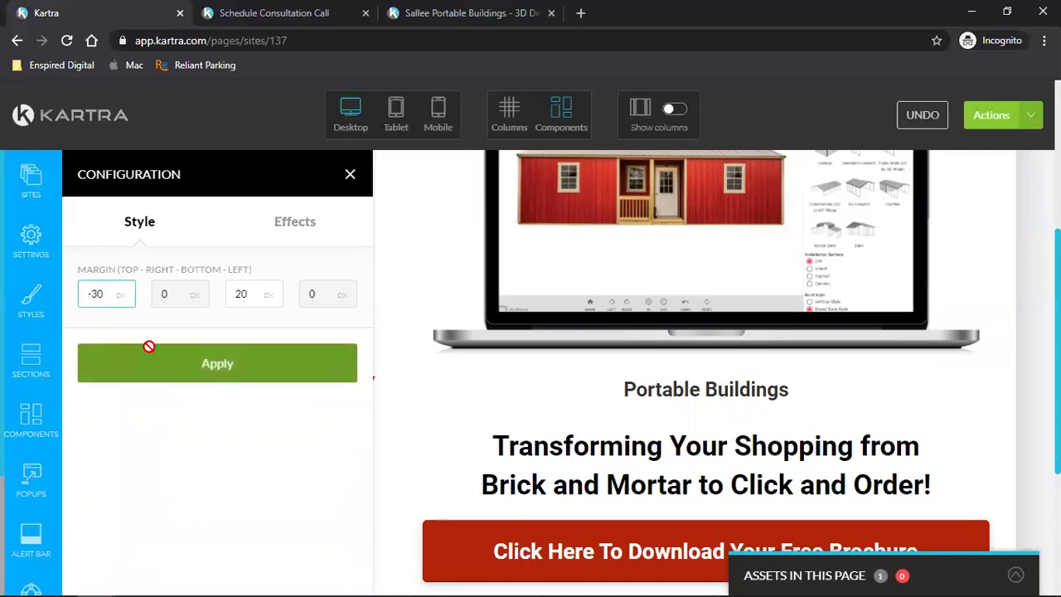
click(149, 349)
double_click(101, 294)
text(50)
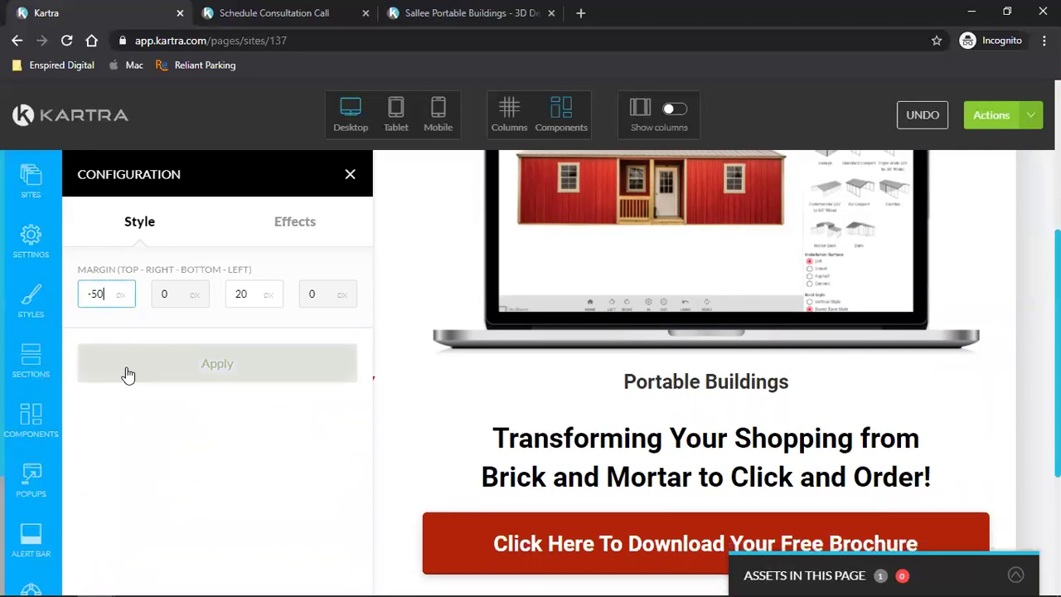
click(126, 366)
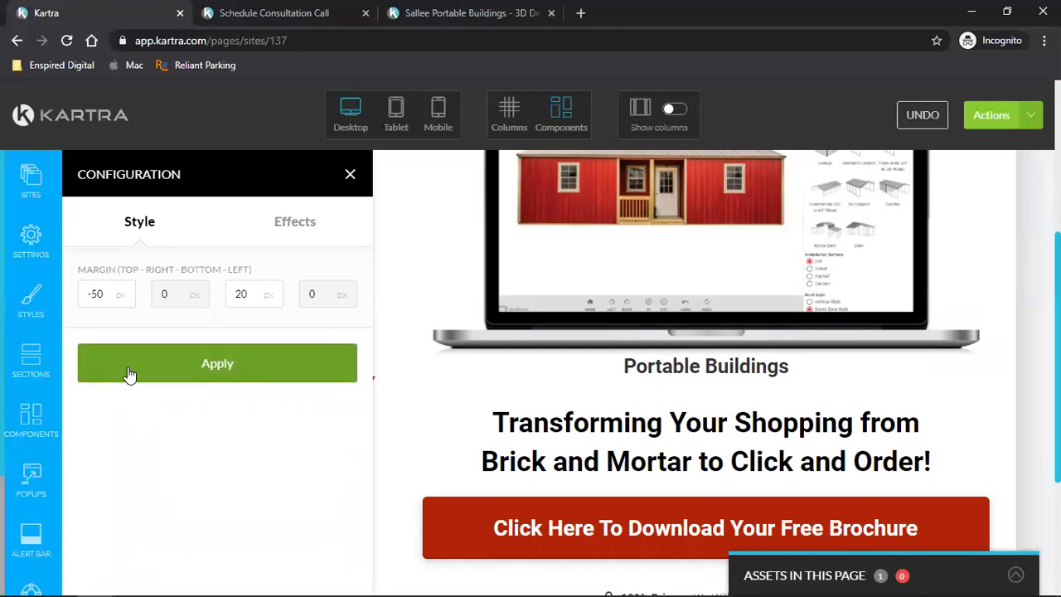
click(20, 417)
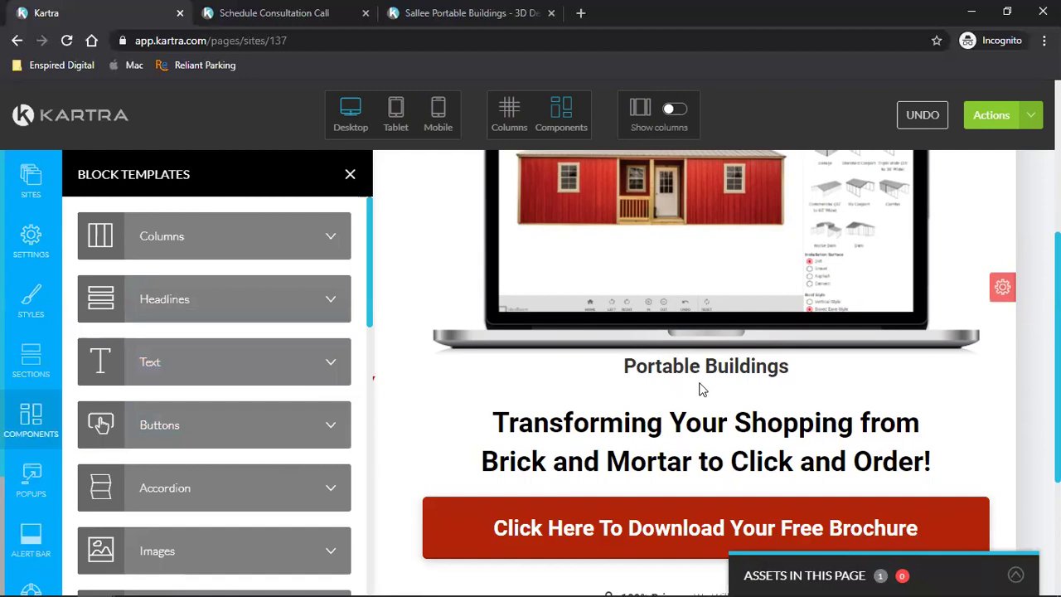
- Browse section templates, then drag an Images component block below the Portable Buildings heading
click(37, 367)
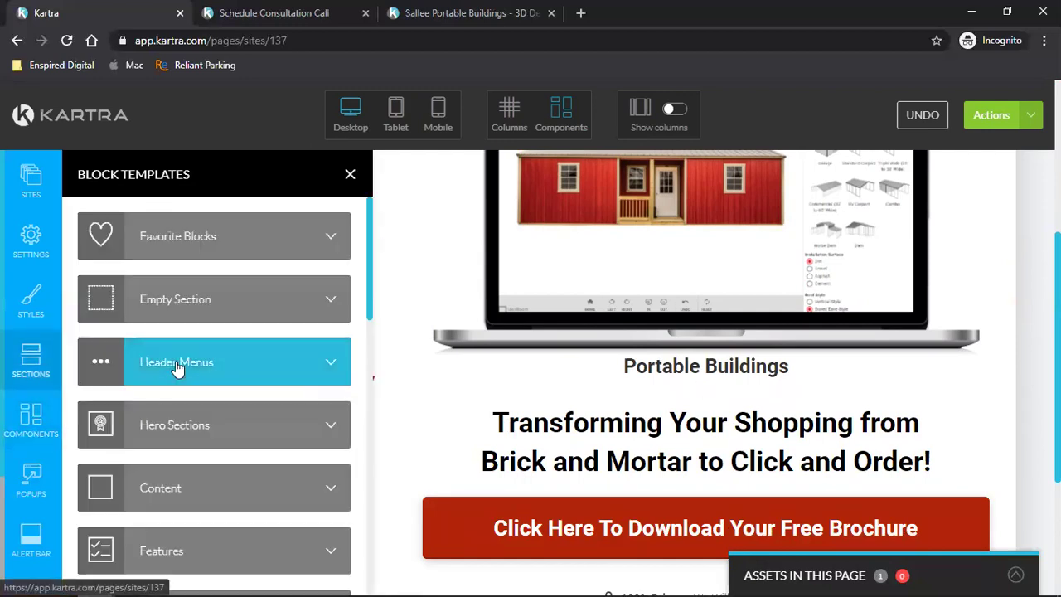
scroll(233, 489, down, 5)
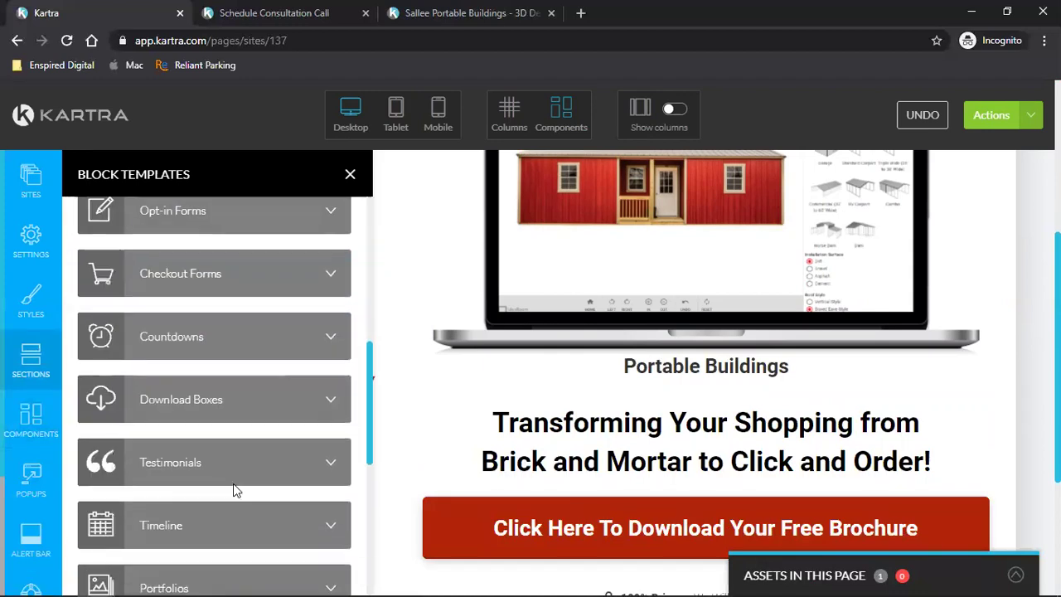
scroll(233, 490, down, 2)
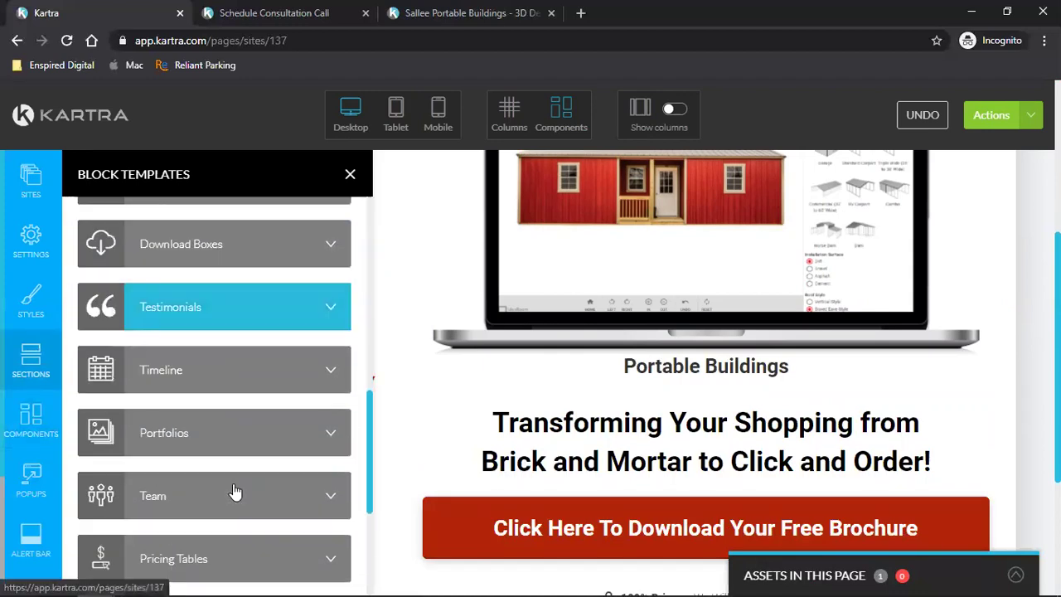
click(38, 423)
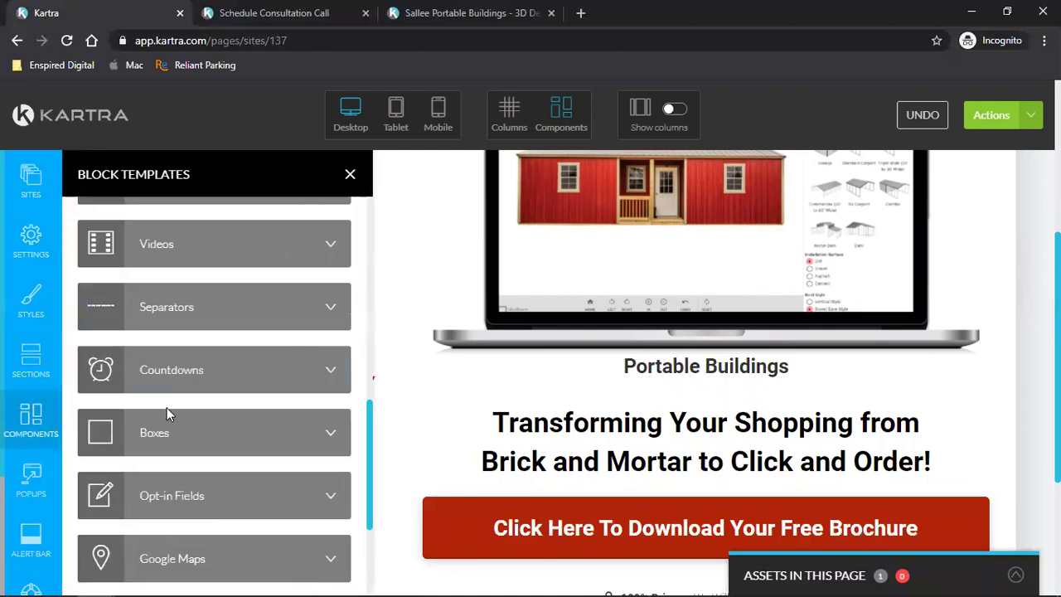
scroll(191, 388, up, 5)
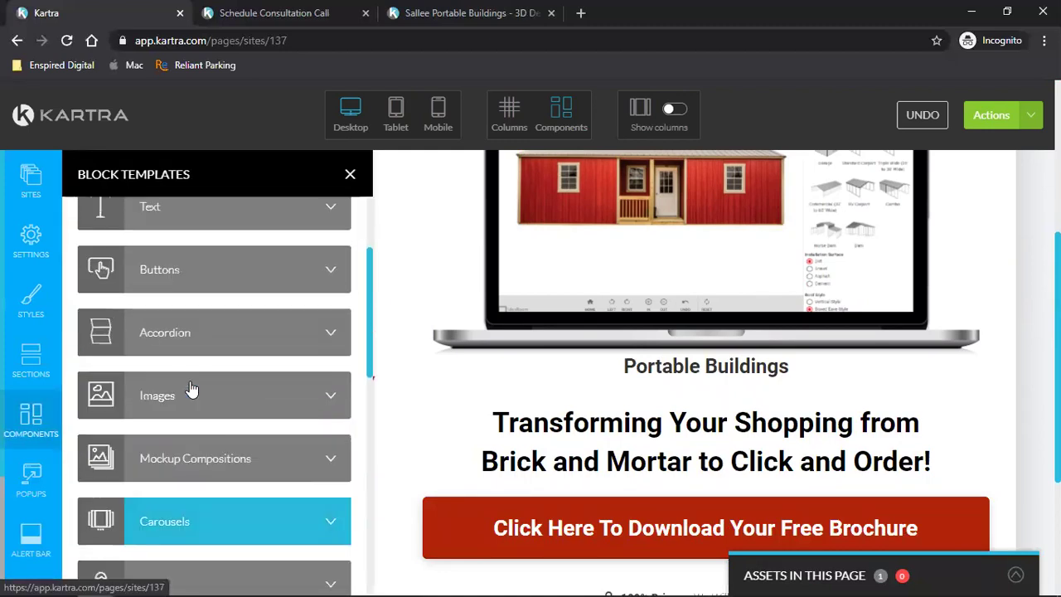
click(192, 393)
drag(156, 304, 663, 470)
- Close the templates panel, check the image above 'Transforming Your Shopping', and reopen section template categories
click(350, 174)
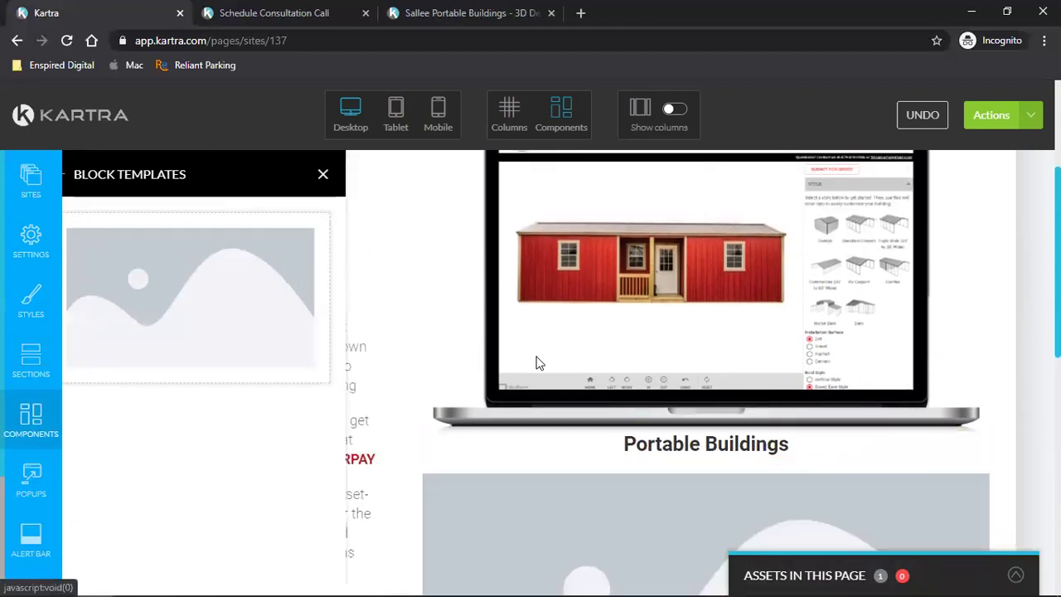
scroll(801, 426, down, 2)
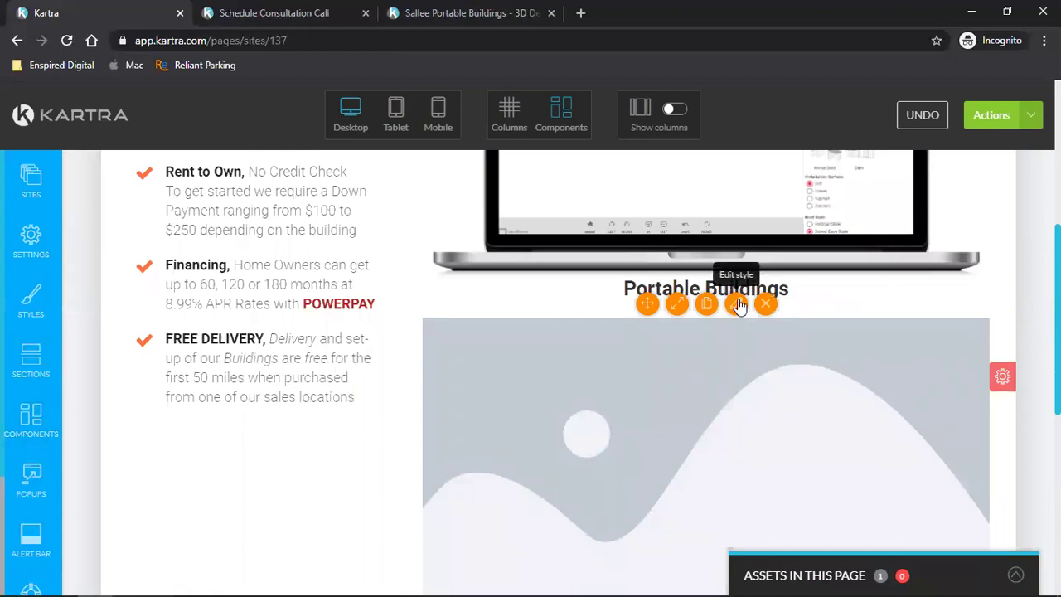
scroll(678, 457, down, 3)
scroll(689, 432, up, 3)
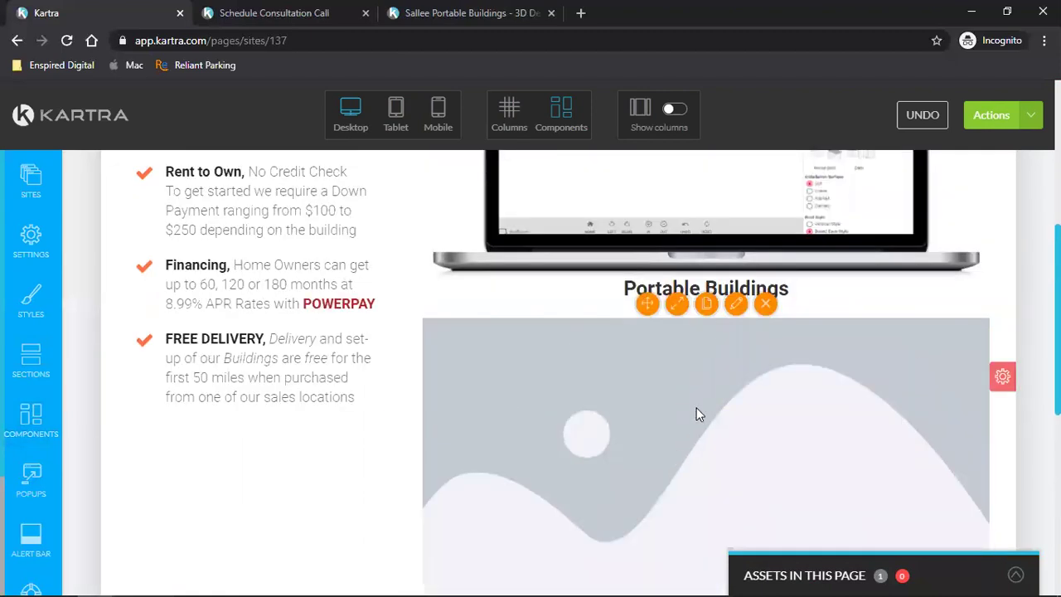
scroll(697, 412, up, 4)
scroll(696, 414, down, 3)
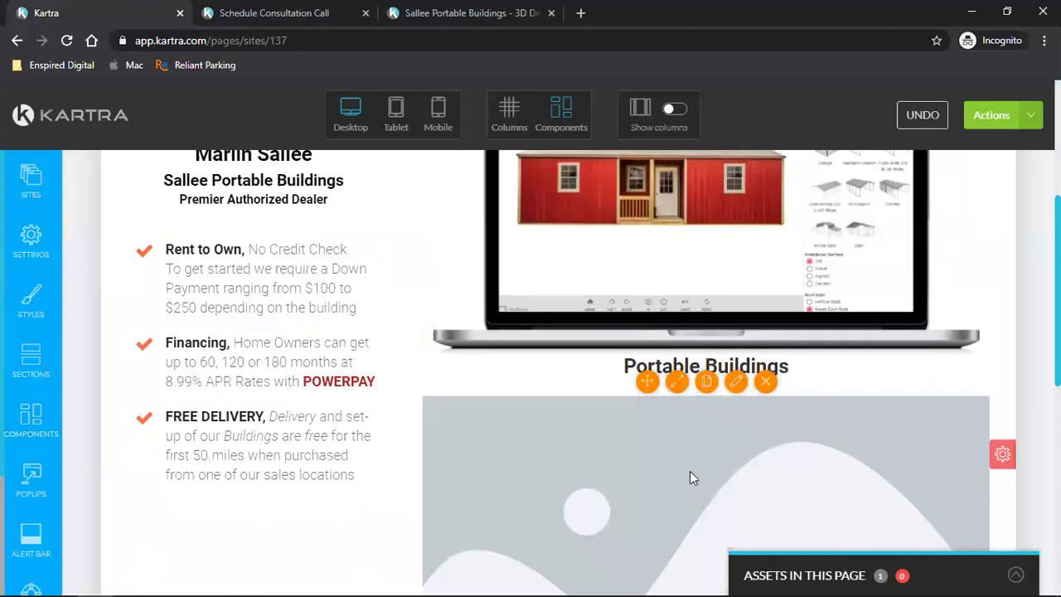
scroll(690, 473, down, 3)
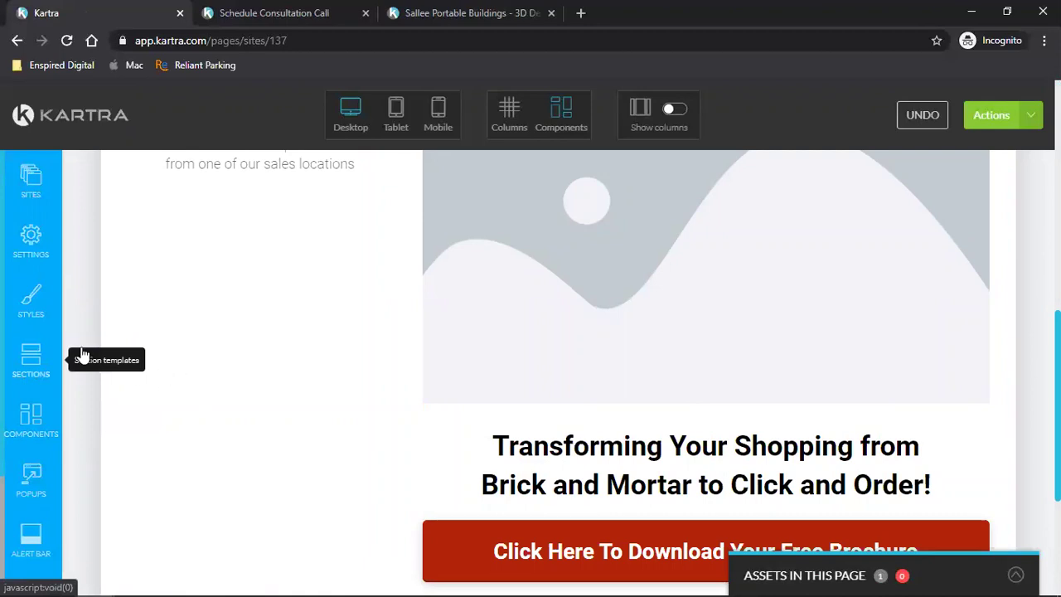
click(31, 363)
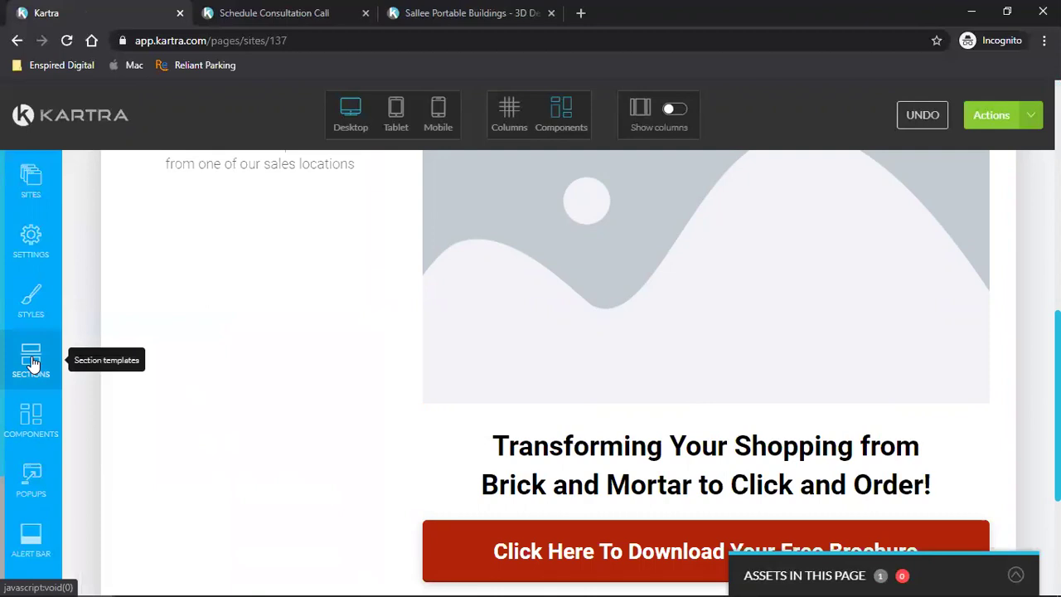
click(40, 399)
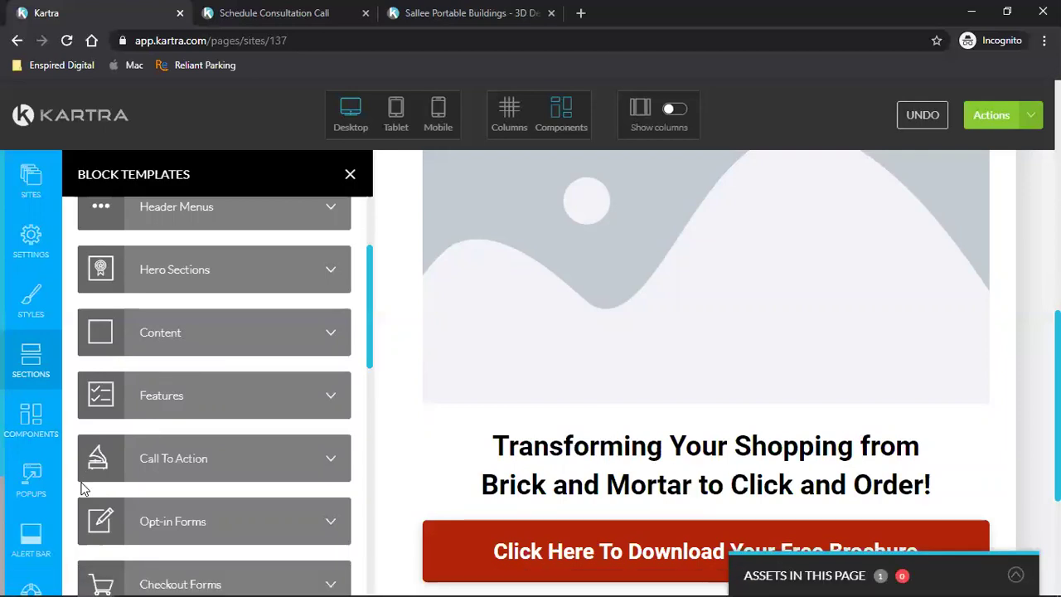
- Switch to the Gmail inbox window from the Chrome taskbar icon
mouse_move(97, 580)
click(97, 553)
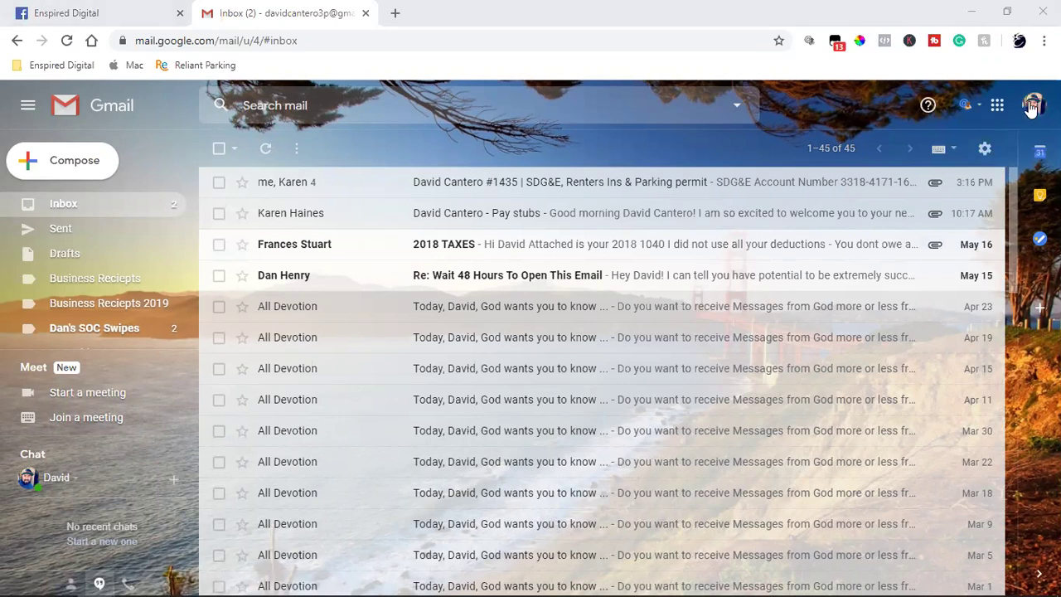
- Switch to the other signed-in Google account and open the Photo email
click(1033, 104)
click(864, 475)
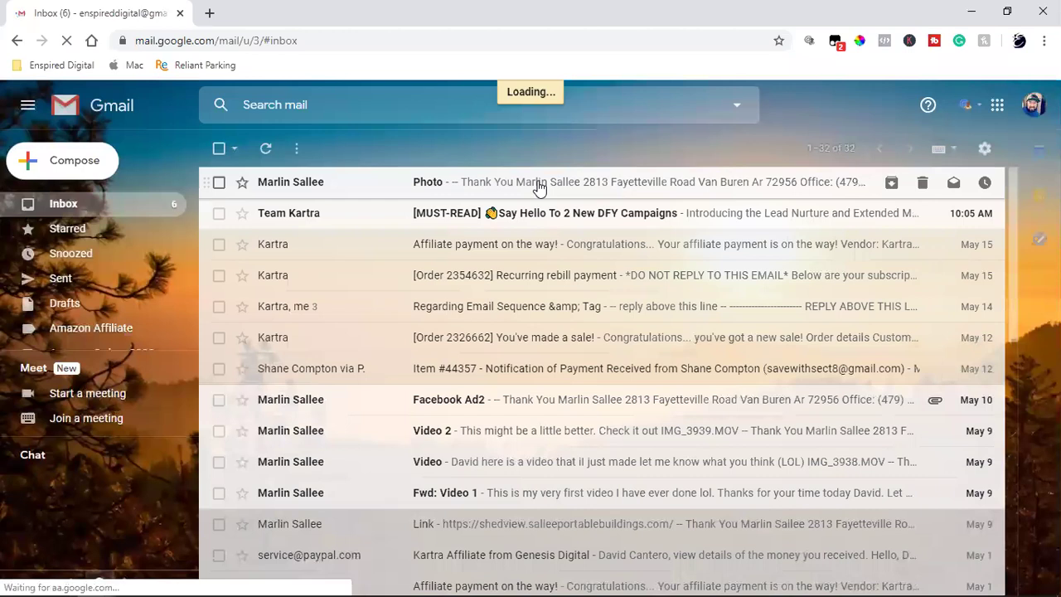
click(539, 184)
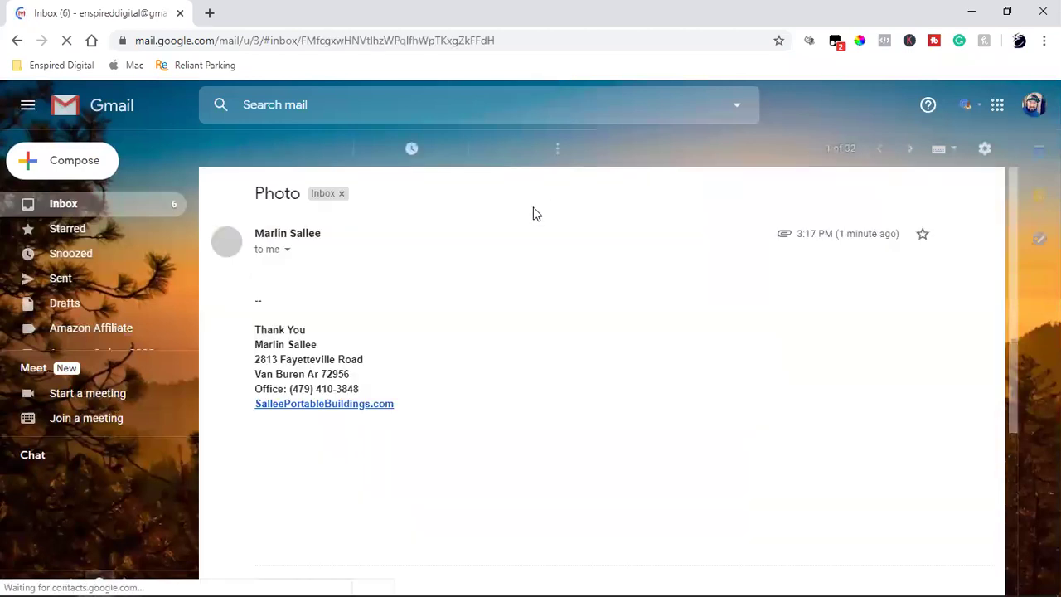
- Download the Facebook Ad2.png attachment, then return to the Kartra page builder
scroll(344, 464, down, 2)
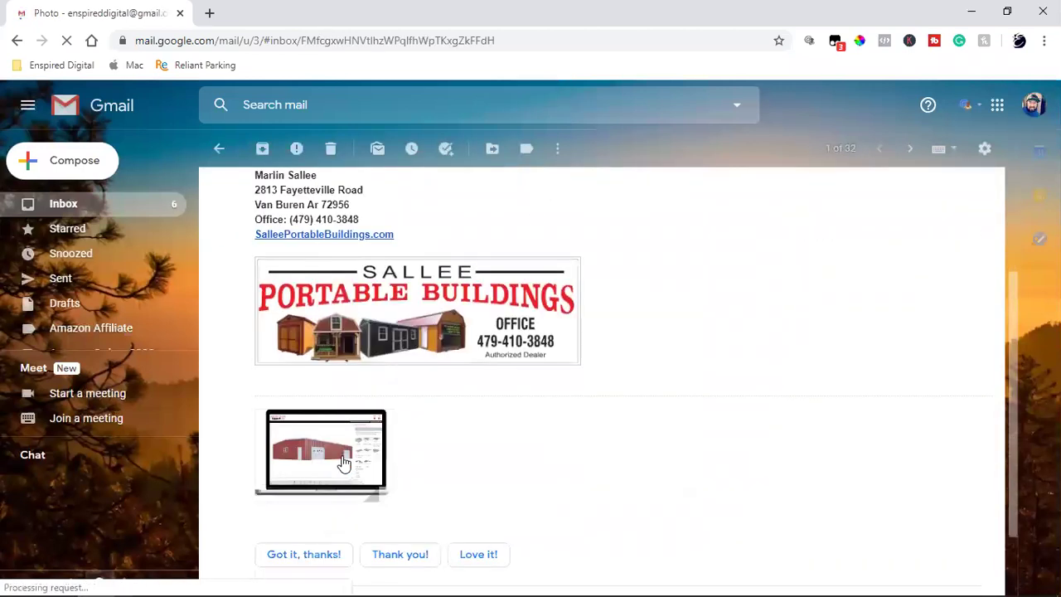
scroll(344, 465, down, 1)
mouse_move(278, 397)
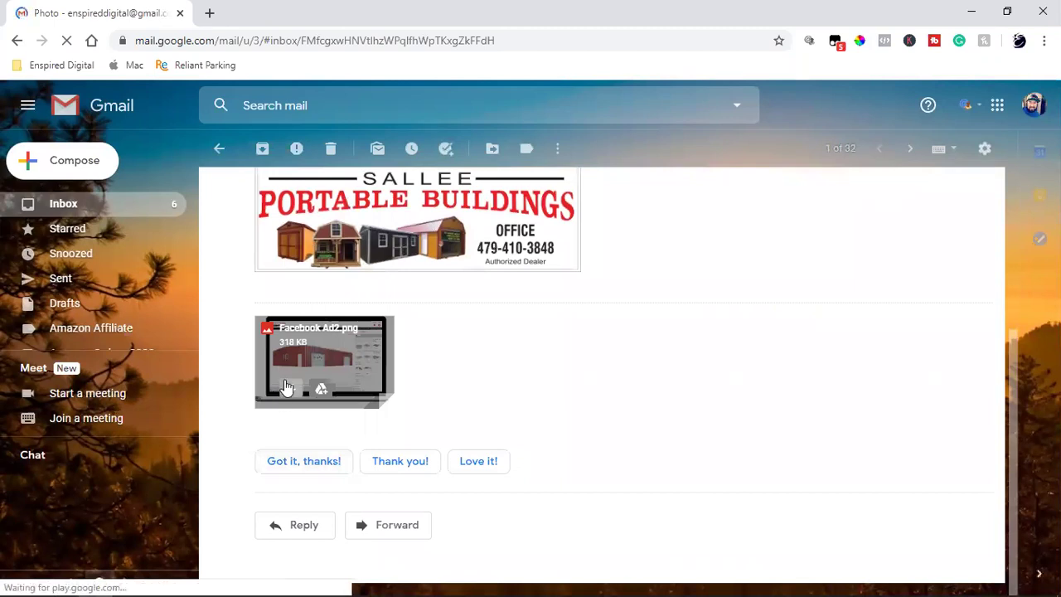
click(284, 388)
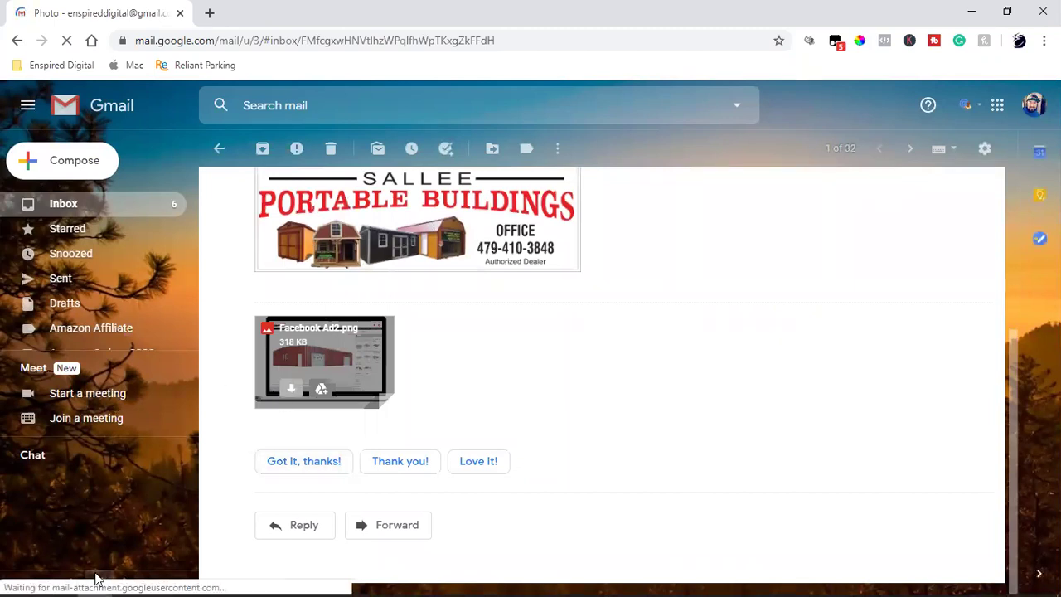
mouse_move(94, 580)
click(201, 511)
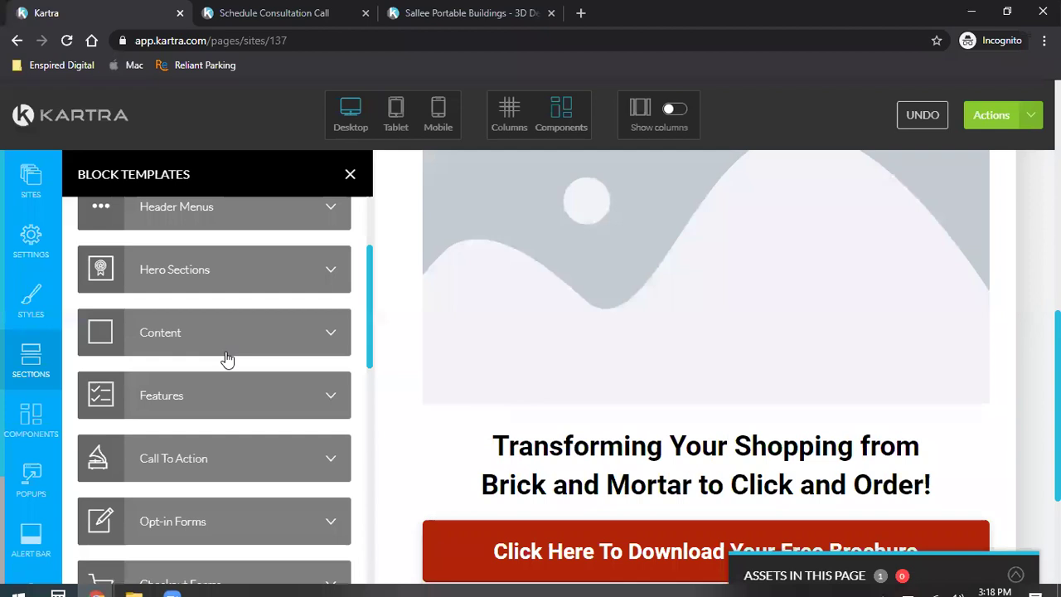
- Upload Facebook Ad2 from Downloads to the image library and choose it for the placeholder image
scroll(624, 276, up, 2)
mouse_move(702, 240)
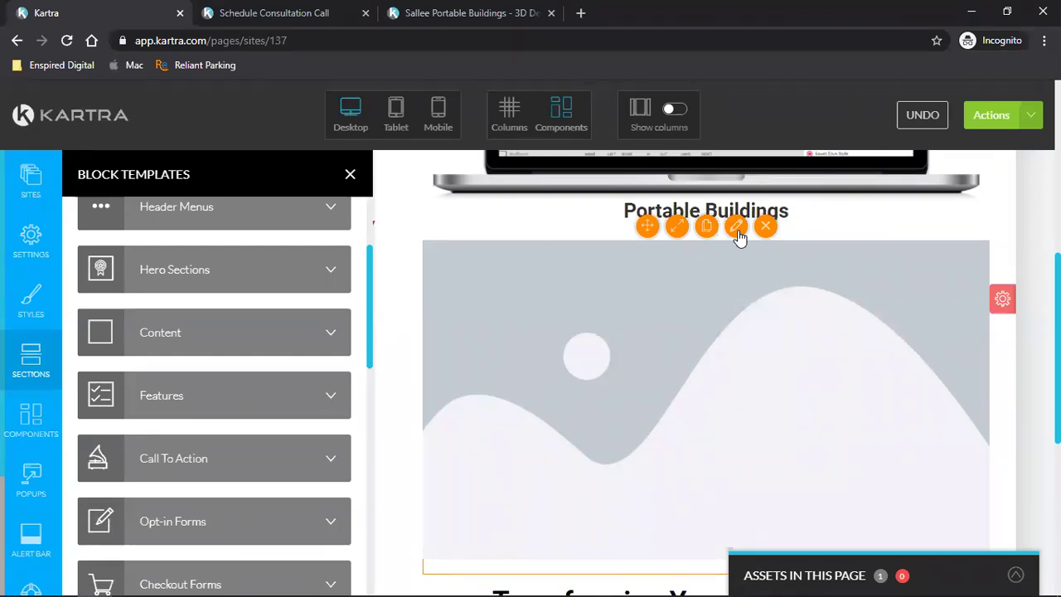
click(737, 227)
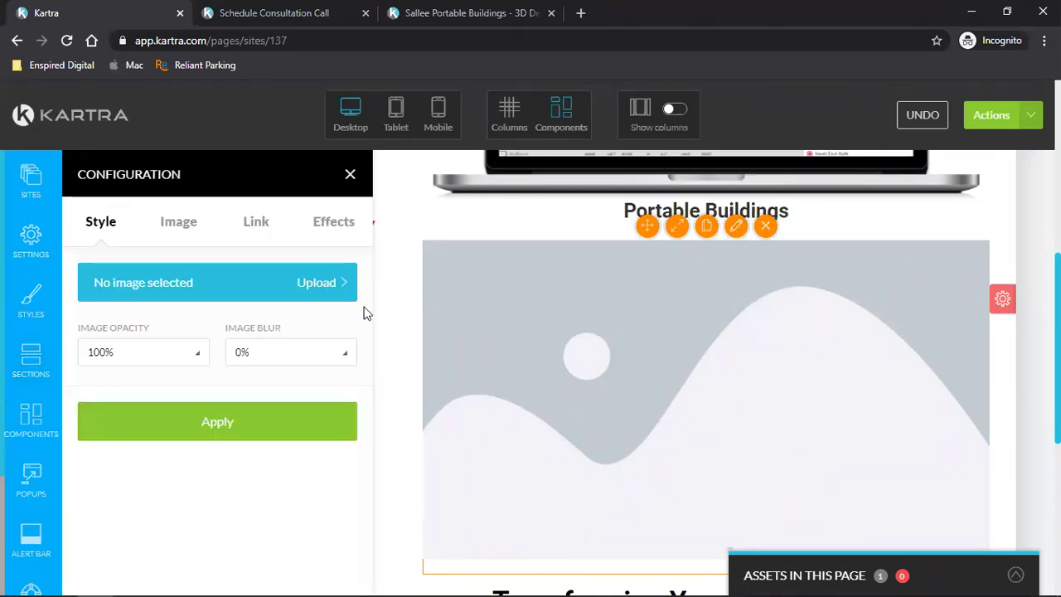
click(172, 223)
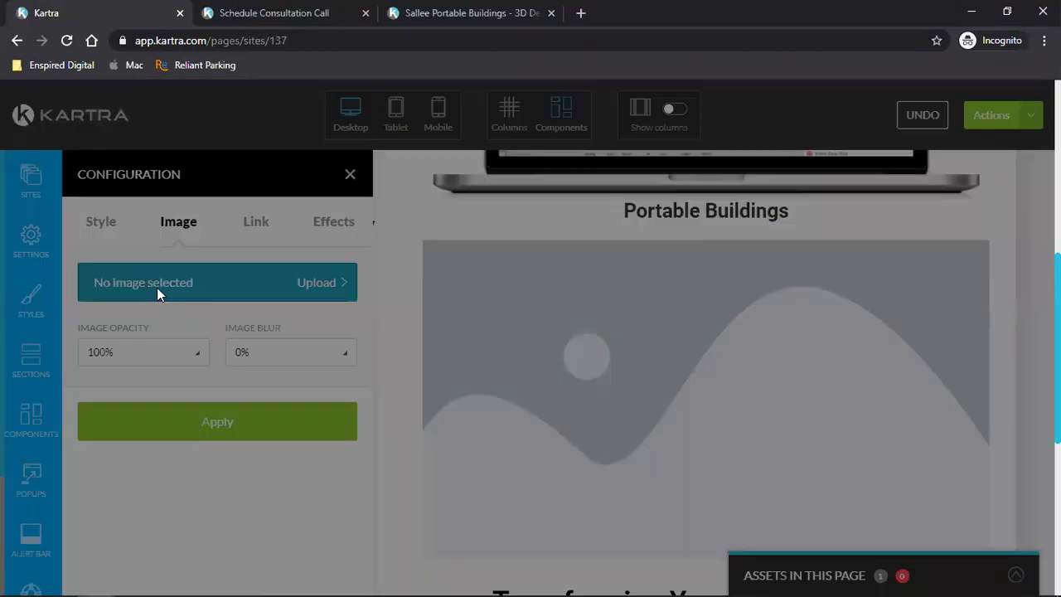
click(157, 288)
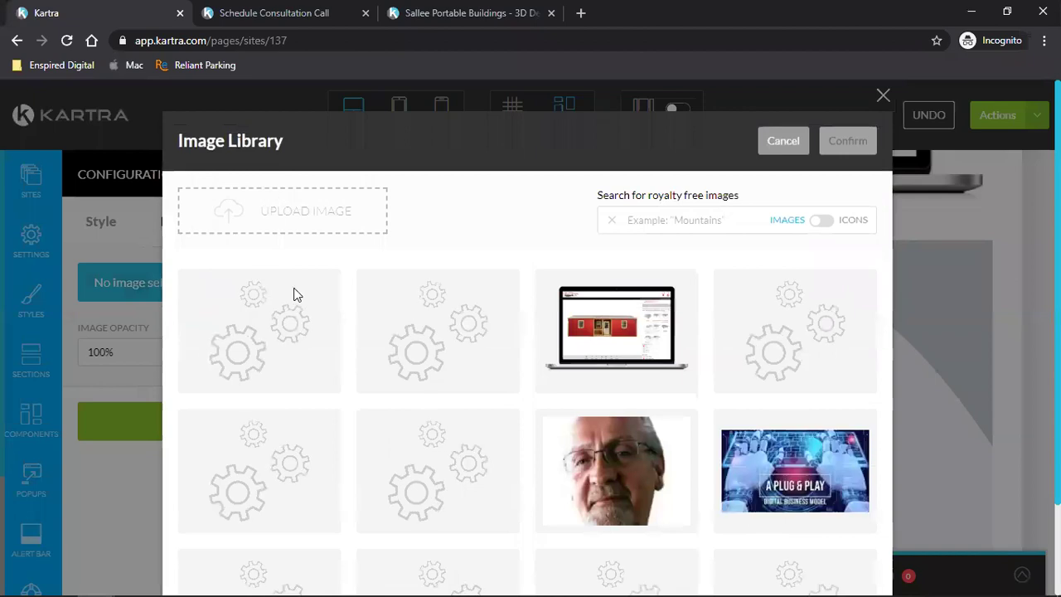
click(281, 228)
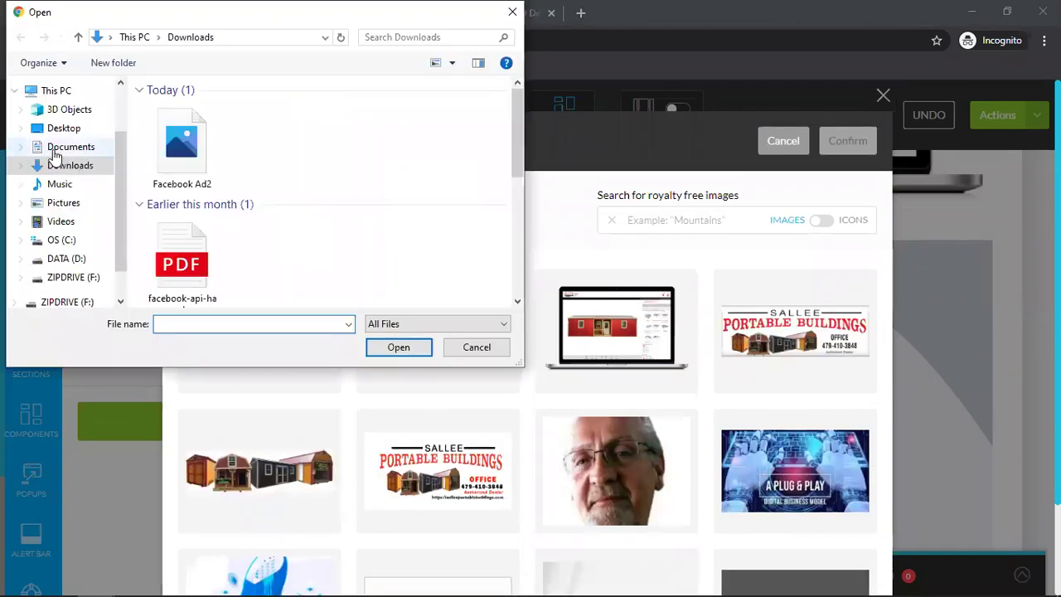
click(157, 149)
click(393, 351)
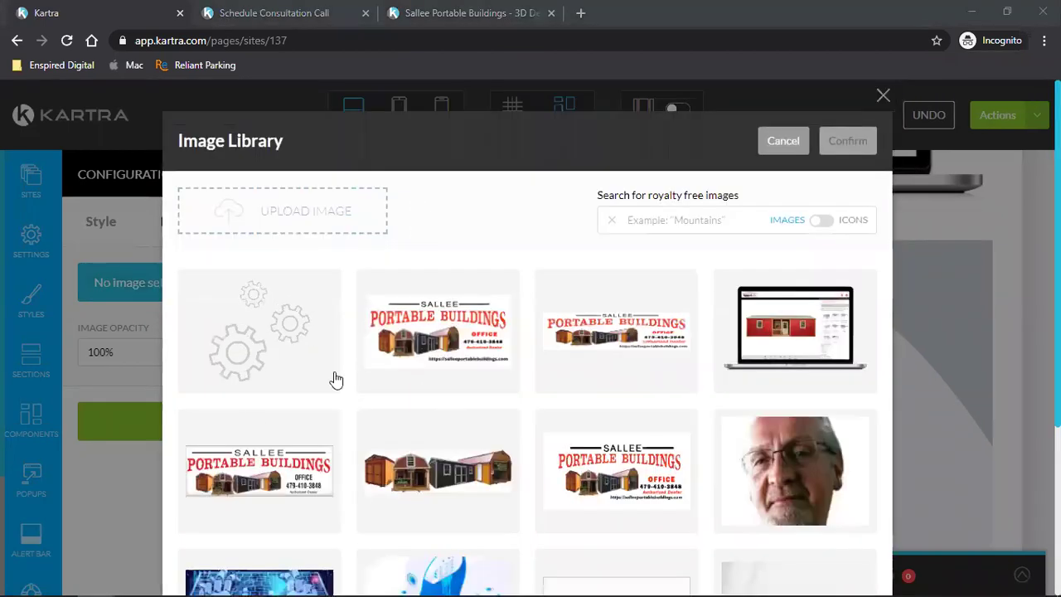
click(856, 146)
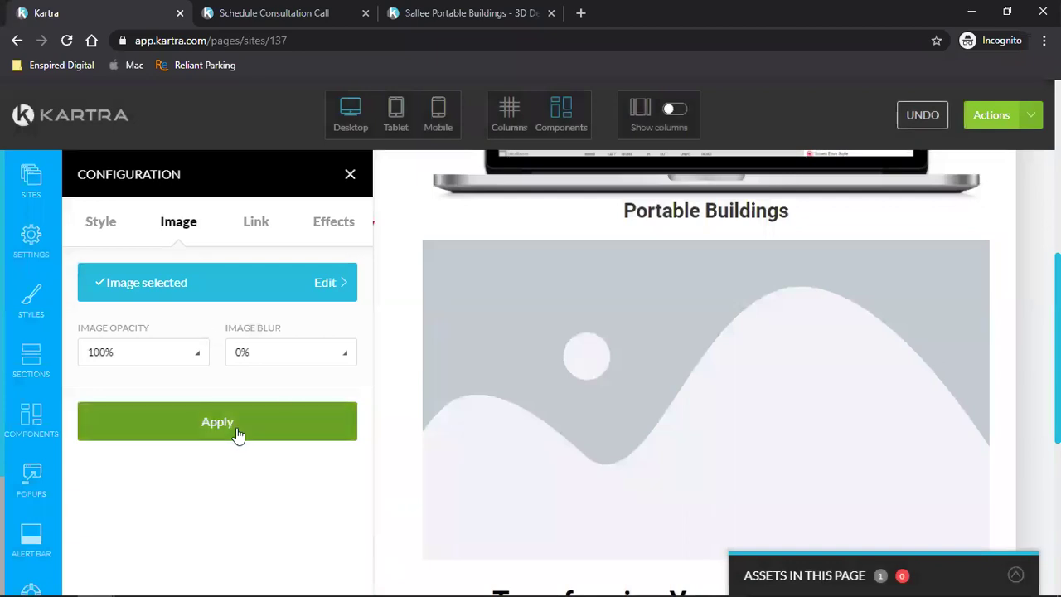
- Apply the Facebook Ad2 image to the placeholder block and scroll through the page to check it
click(351, 175)
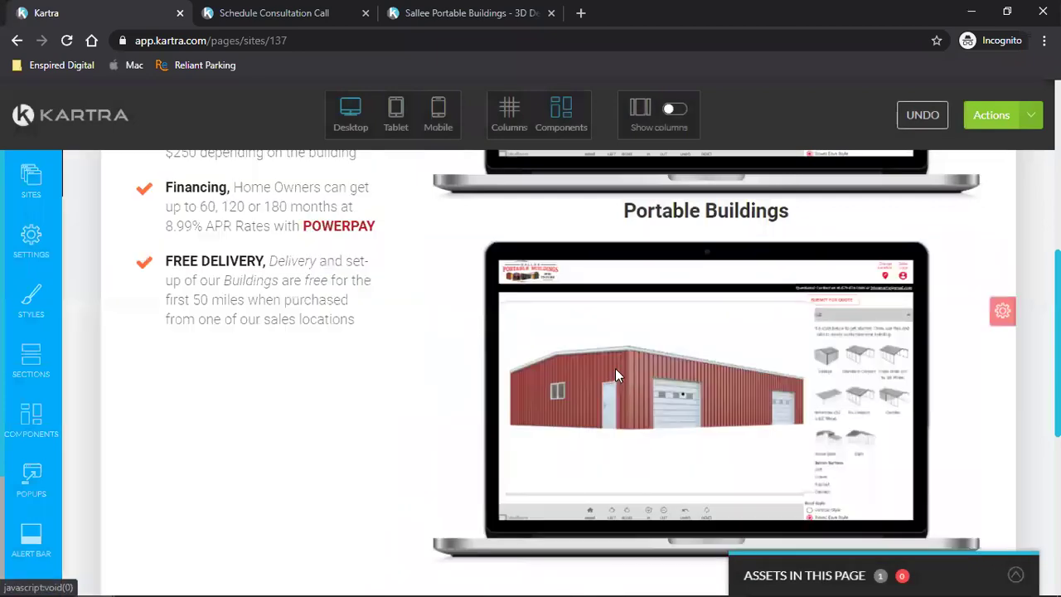
scroll(615, 368, down, 4)
scroll(615, 368, up, 4)
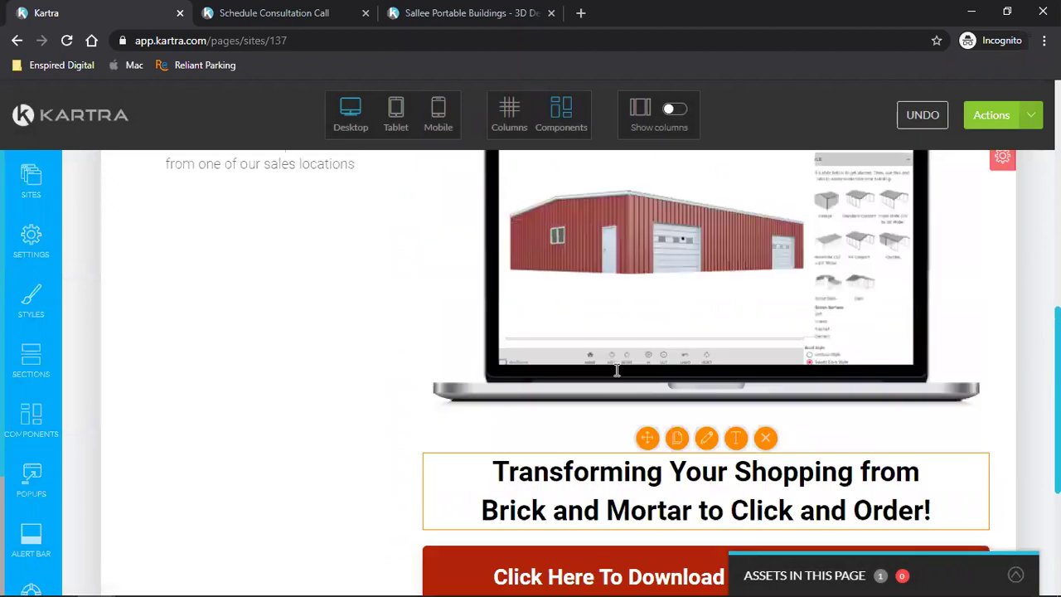
scroll(615, 370, up, 4)
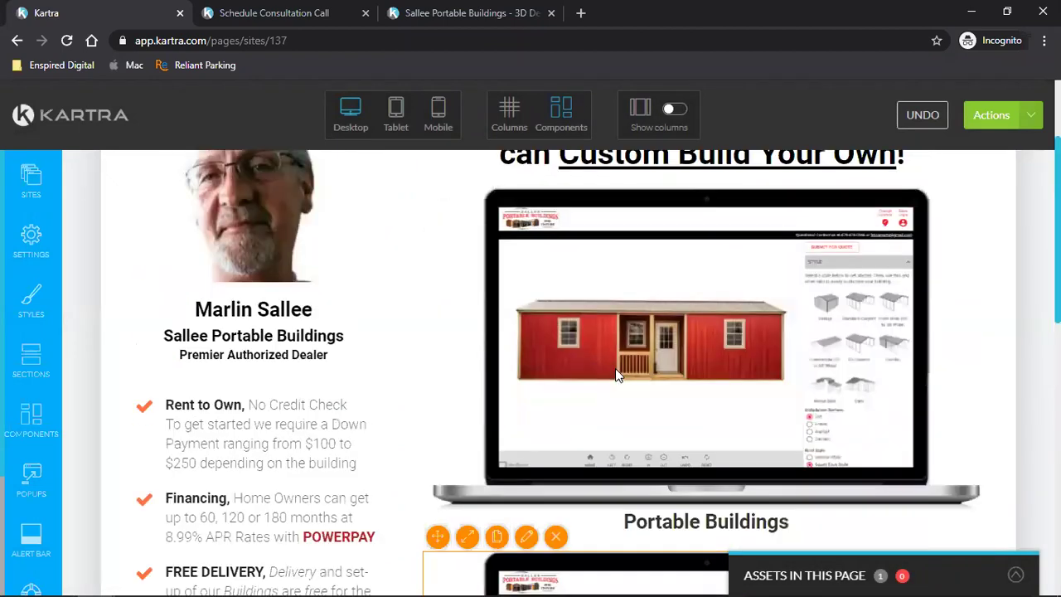
scroll(615, 368, up, 2)
scroll(615, 368, down, 8)
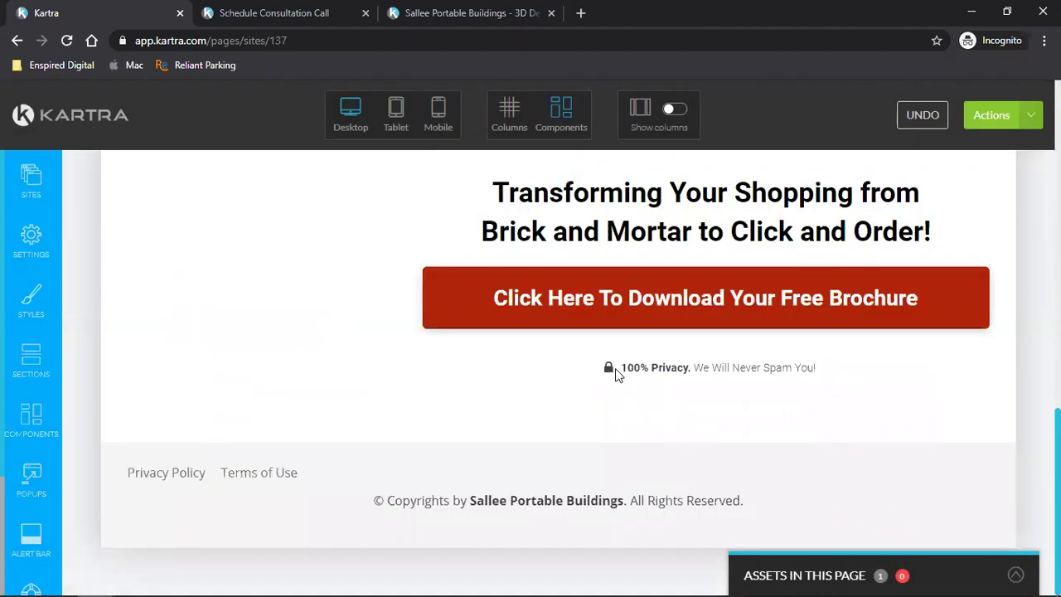
scroll(615, 368, up, 2)
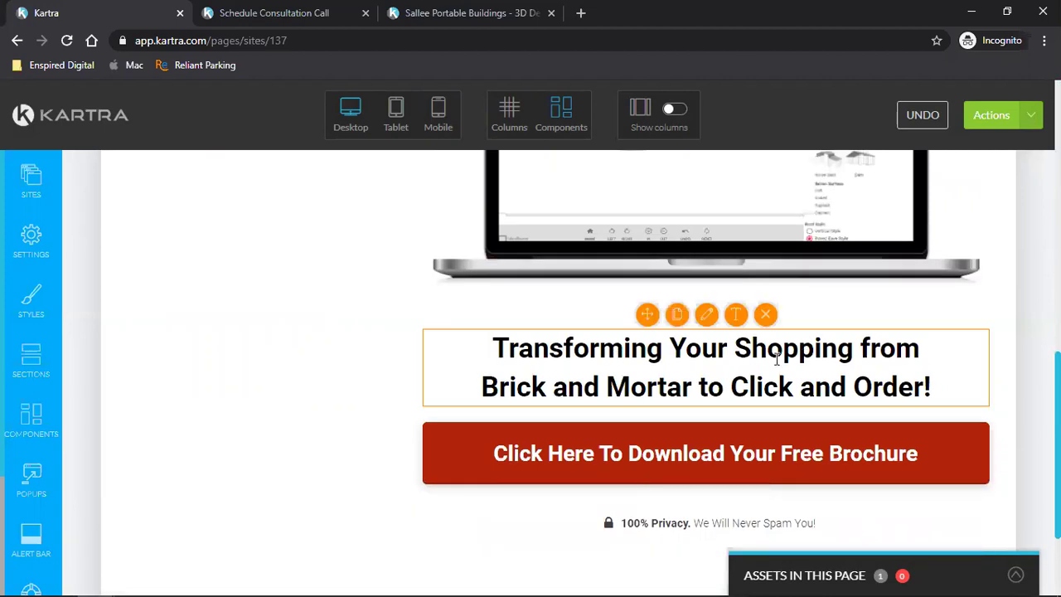
scroll(778, 357, up, 2)
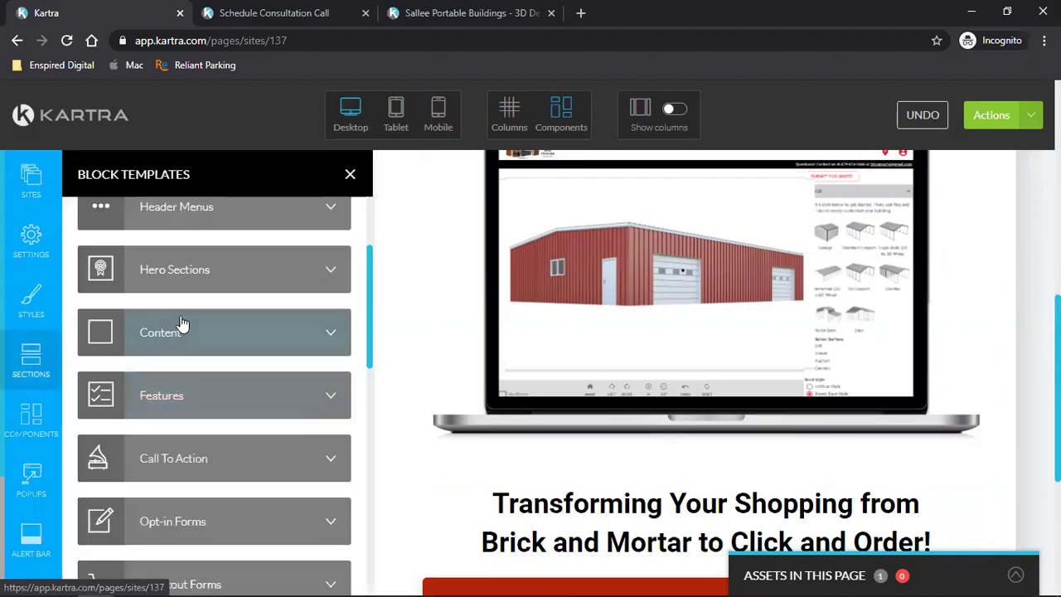
scroll(180, 326, up, 3)
- Drag a Lorem ipsum text component in below the metal-building laptop image
click(32, 421)
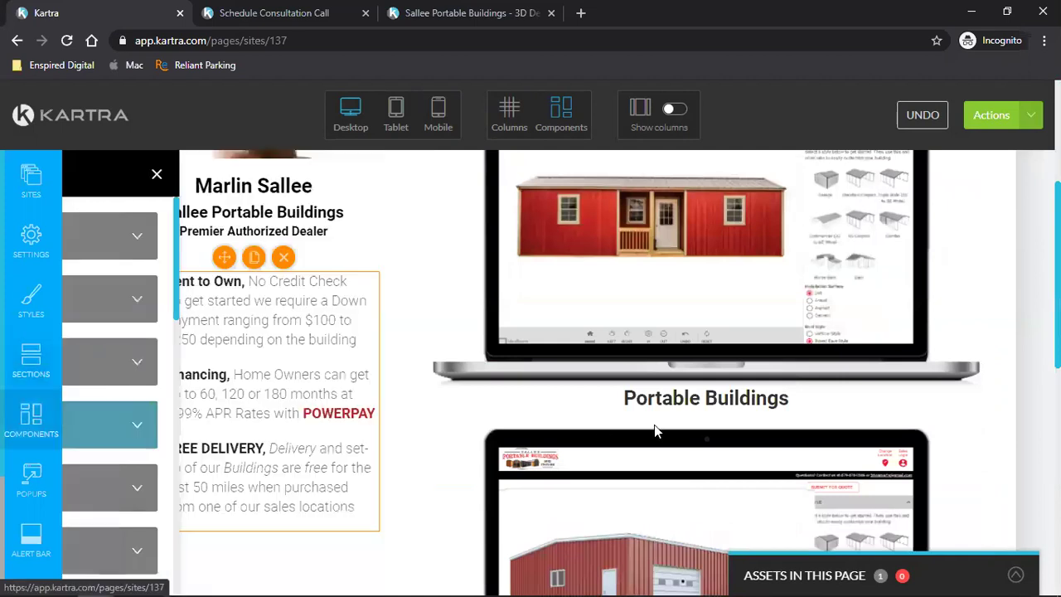
scroll(655, 423, down, 4)
click(312, 377)
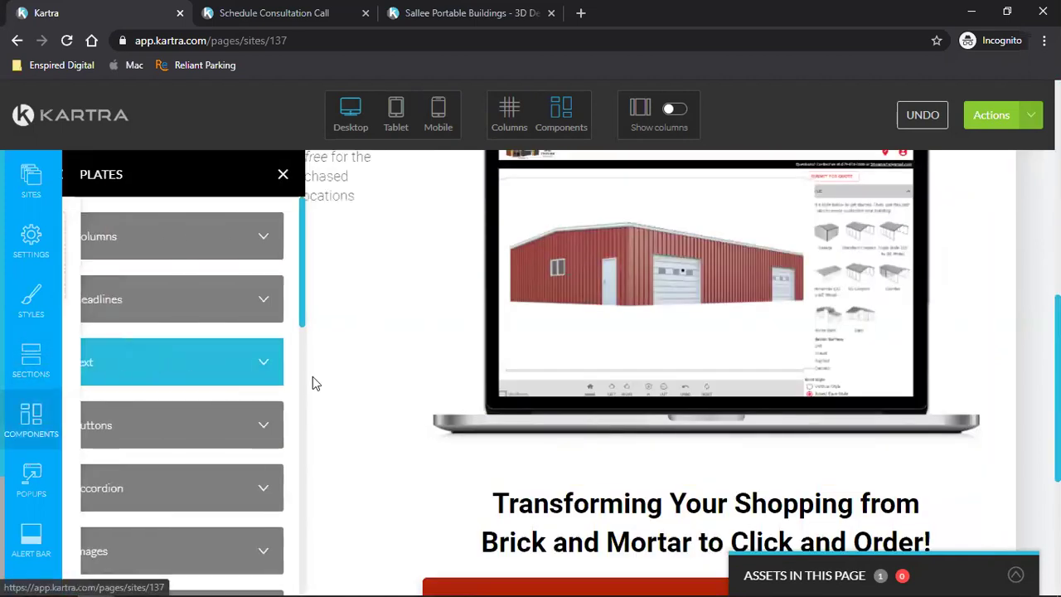
drag(621, 478, 691, 467)
click(350, 174)
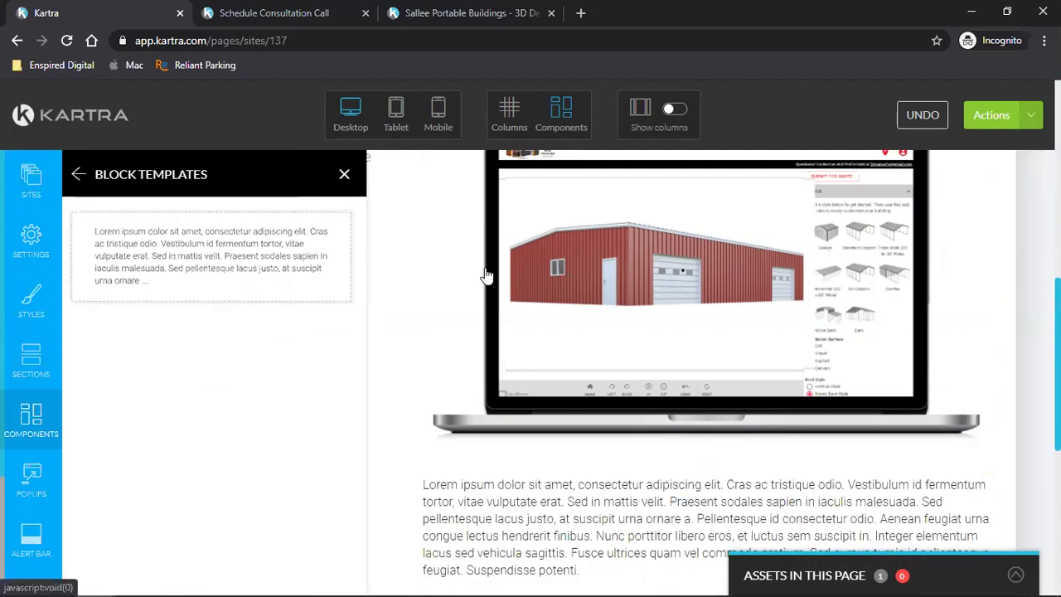
- Select the whole Portable Buildings heading text for editing
scroll(685, 374, down, 2)
scroll(685, 374, up, 5)
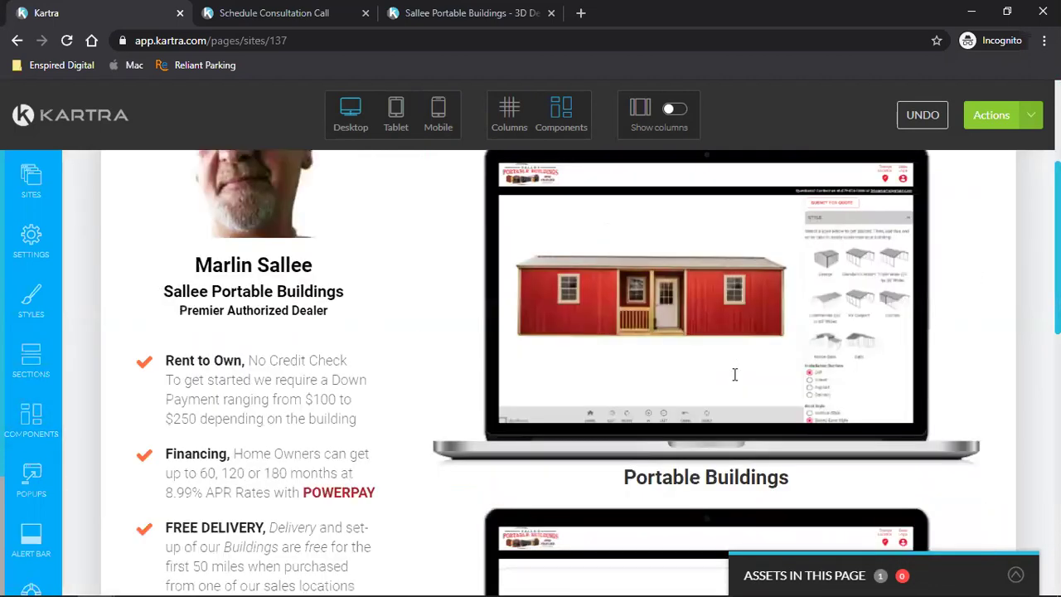
scroll(734, 374, down, 2)
mouse_move(704, 398)
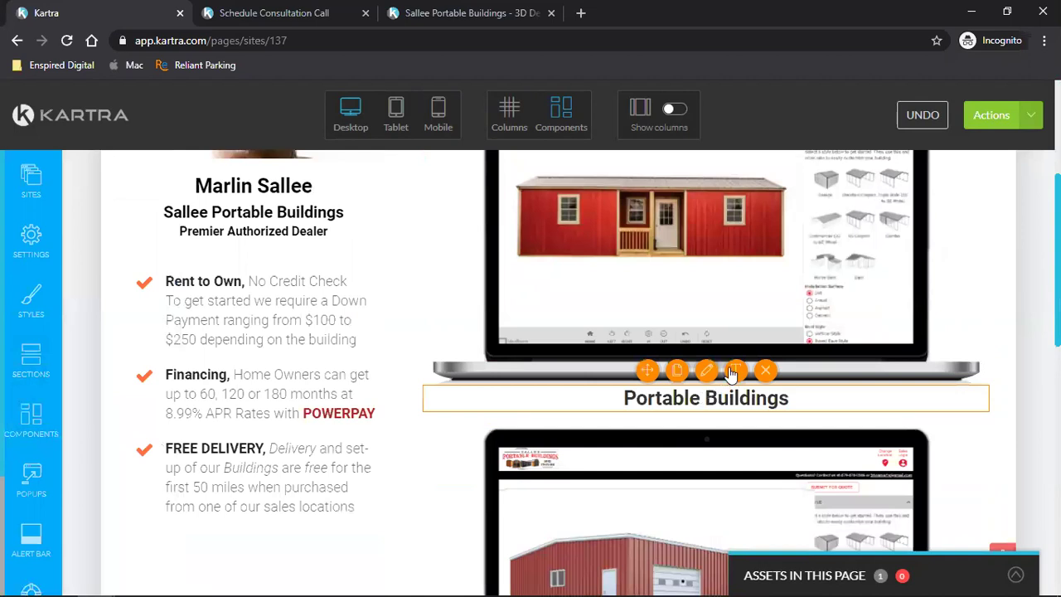
click(734, 373)
triple_click(711, 399)
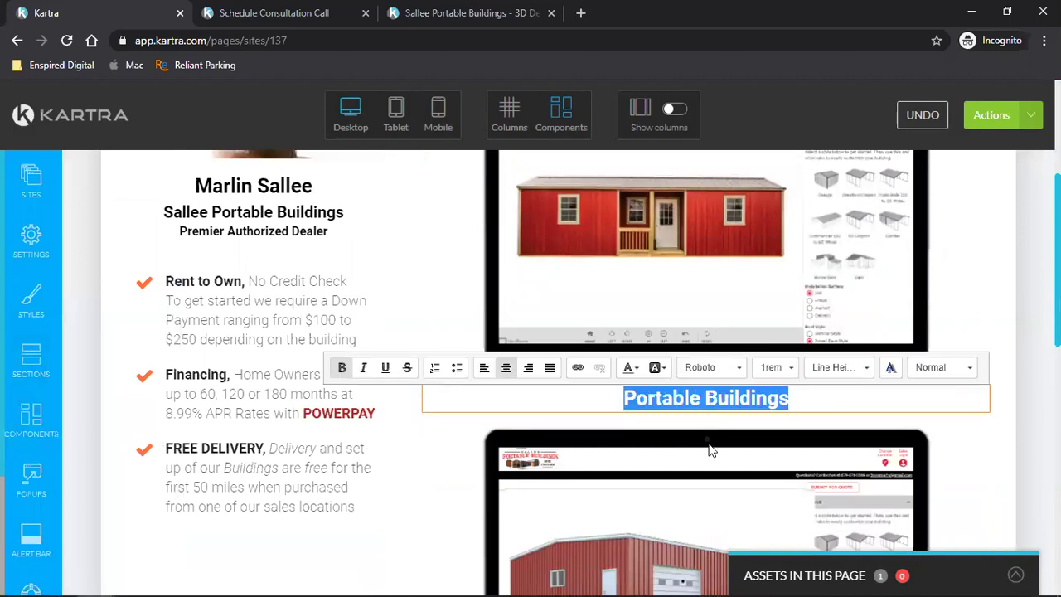
scroll(710, 445, down, 5)
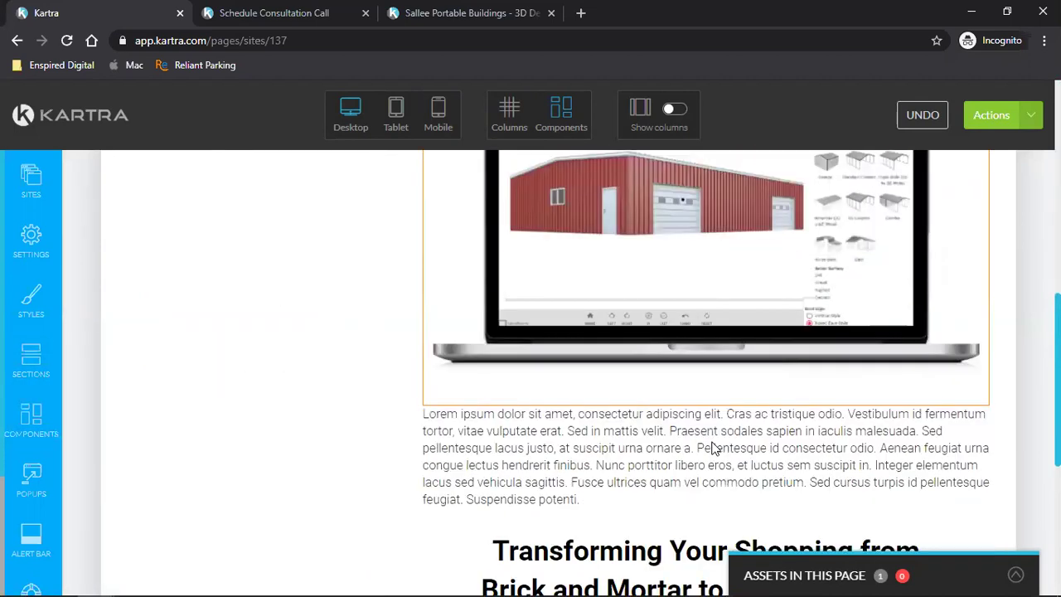
scroll(713, 448, down, 1)
- Replace the Lorem ipsum text with 'Carports / Metal Buildings', sized 1.00rem, bold and centred
click(735, 302)
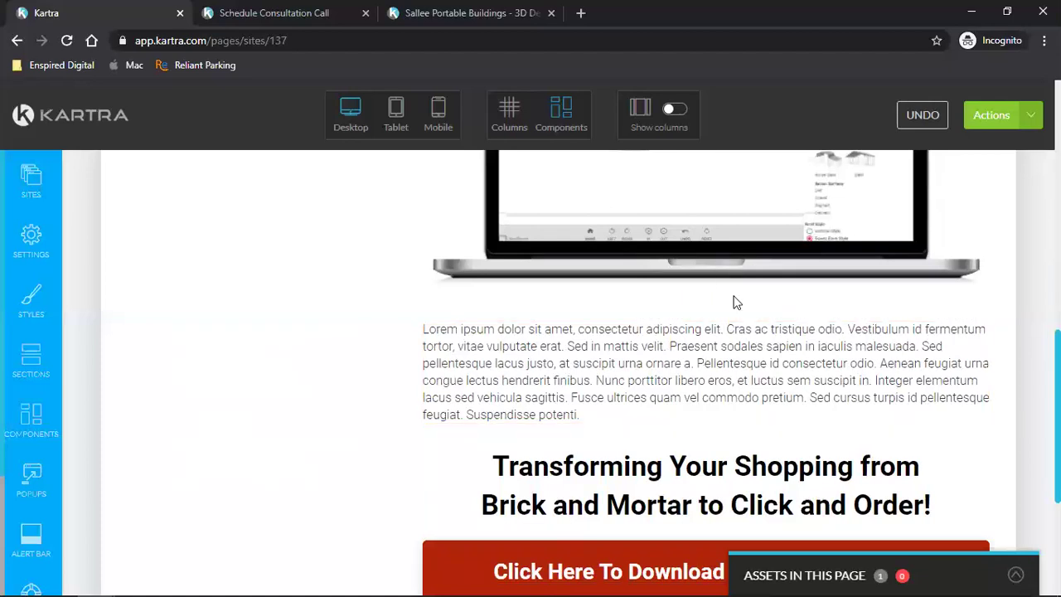
triple_click(718, 359)
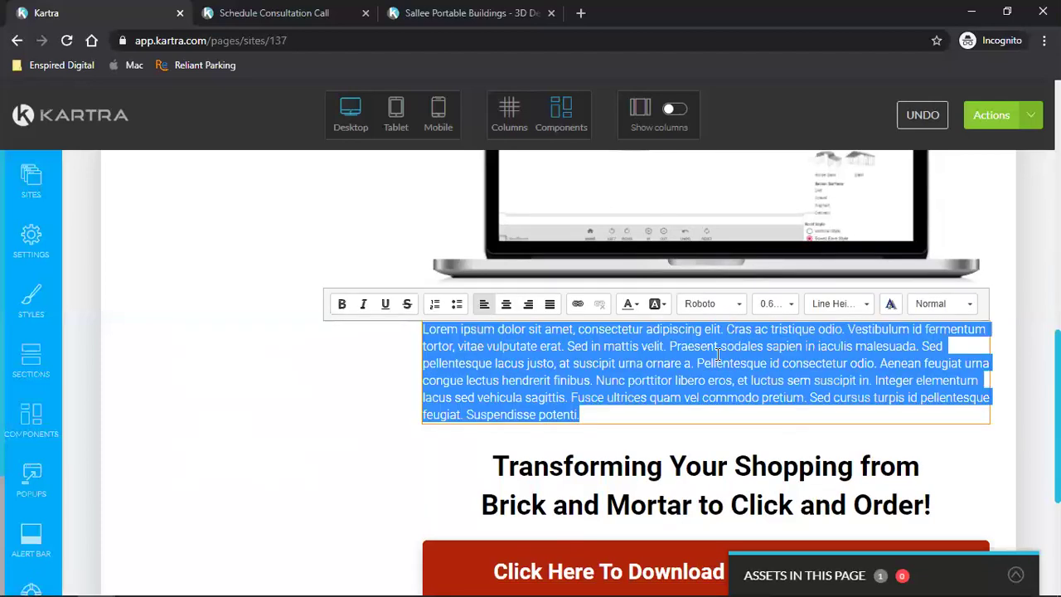
text(Carports / Metal Buildings)
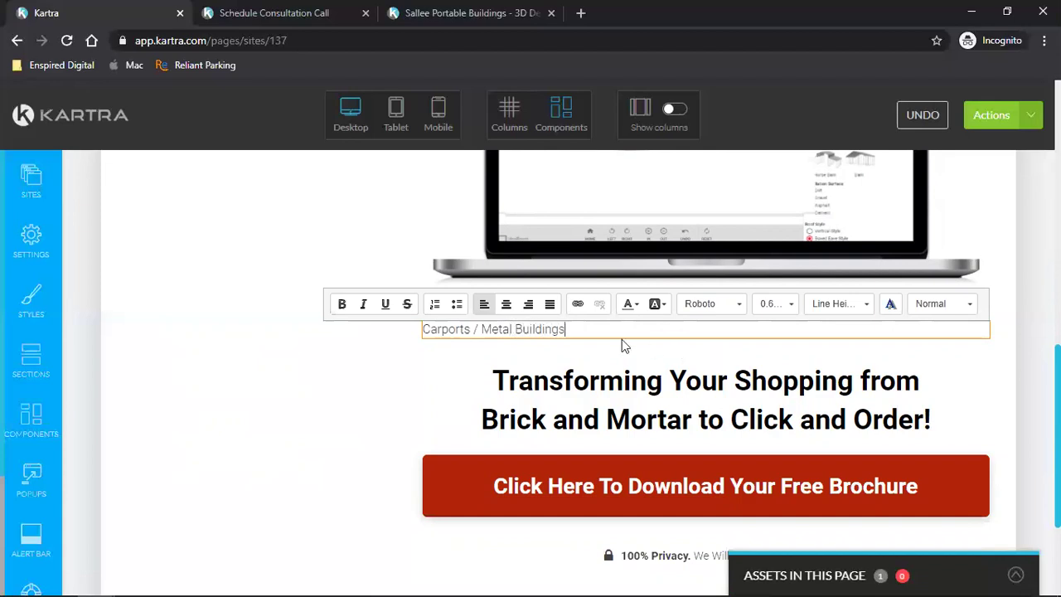
drag(580, 329, 421, 330)
click(780, 304)
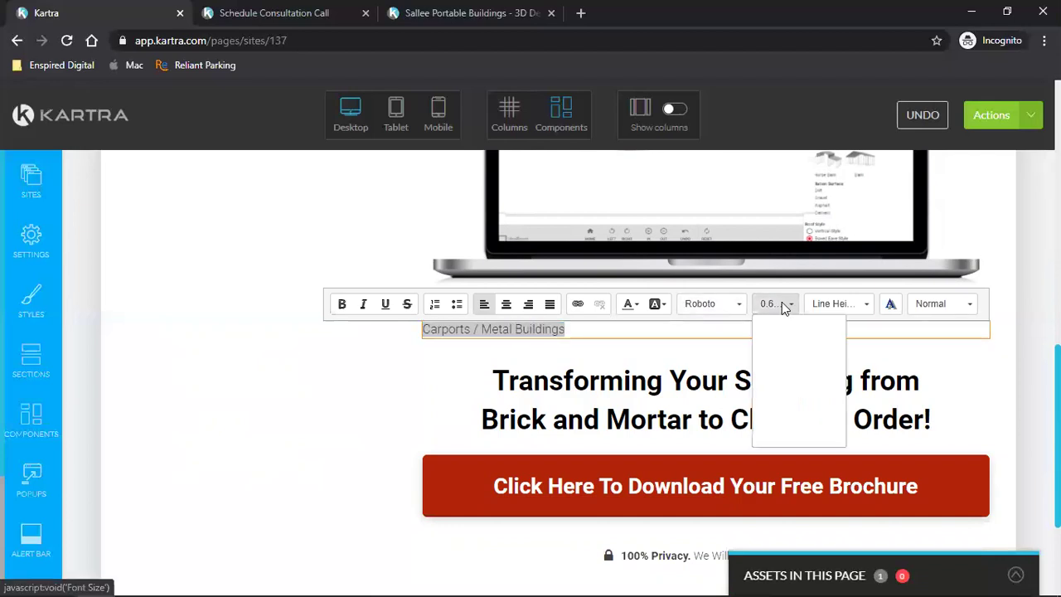
click(779, 428)
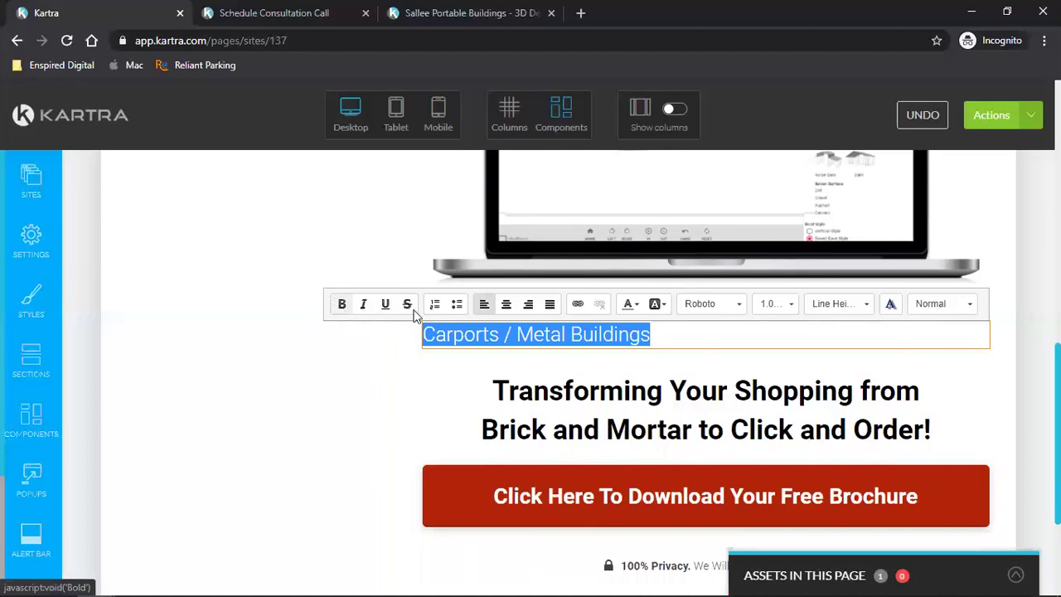
click(342, 303)
click(505, 303)
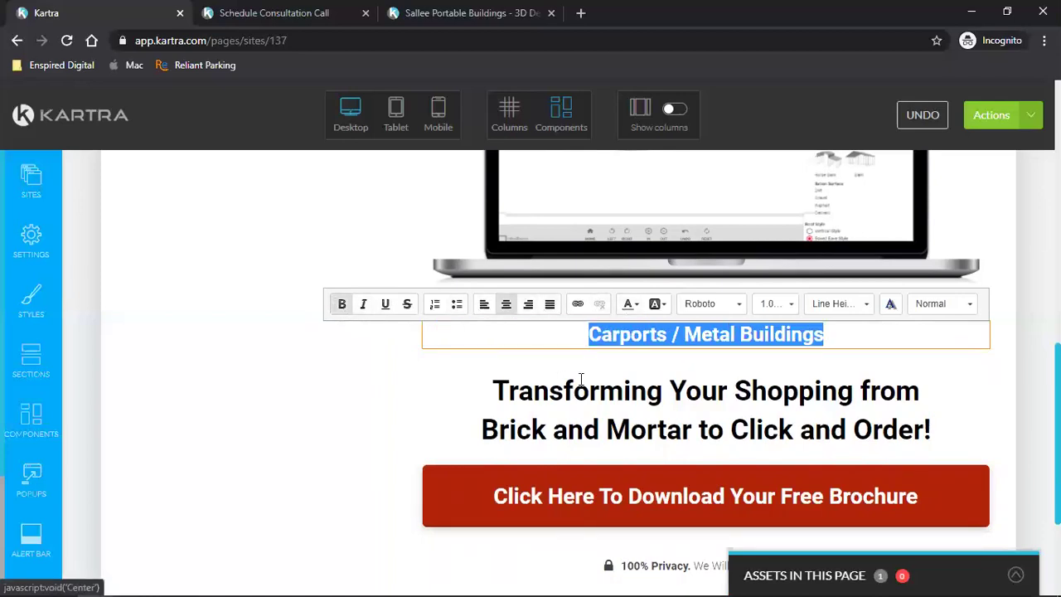
click(580, 380)
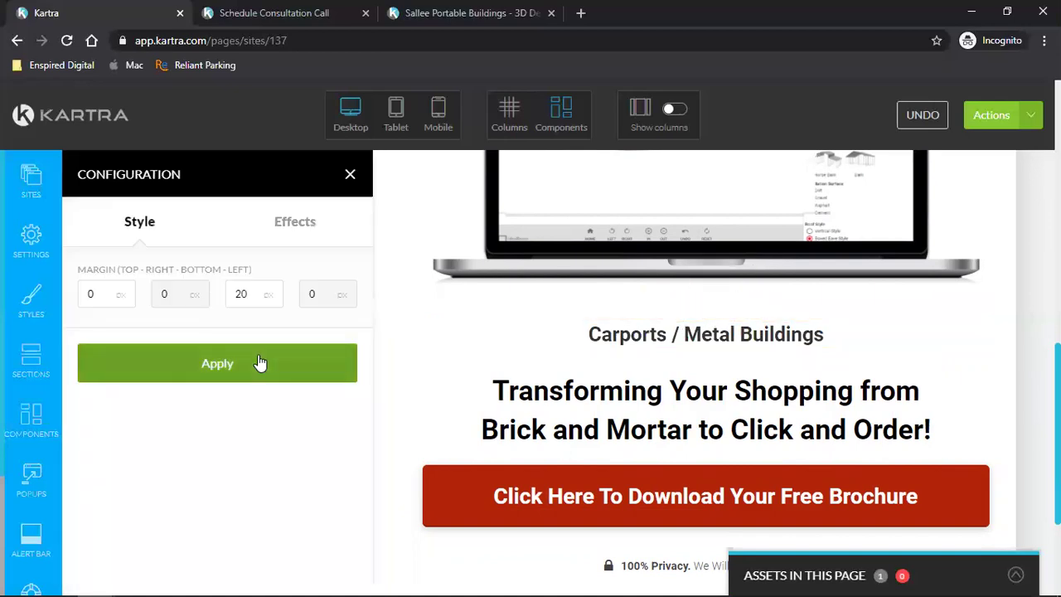
- Give the Carports / Metal Buildings heading a -50 top margin
double_click(108, 295)
text(-50)
click(132, 367)
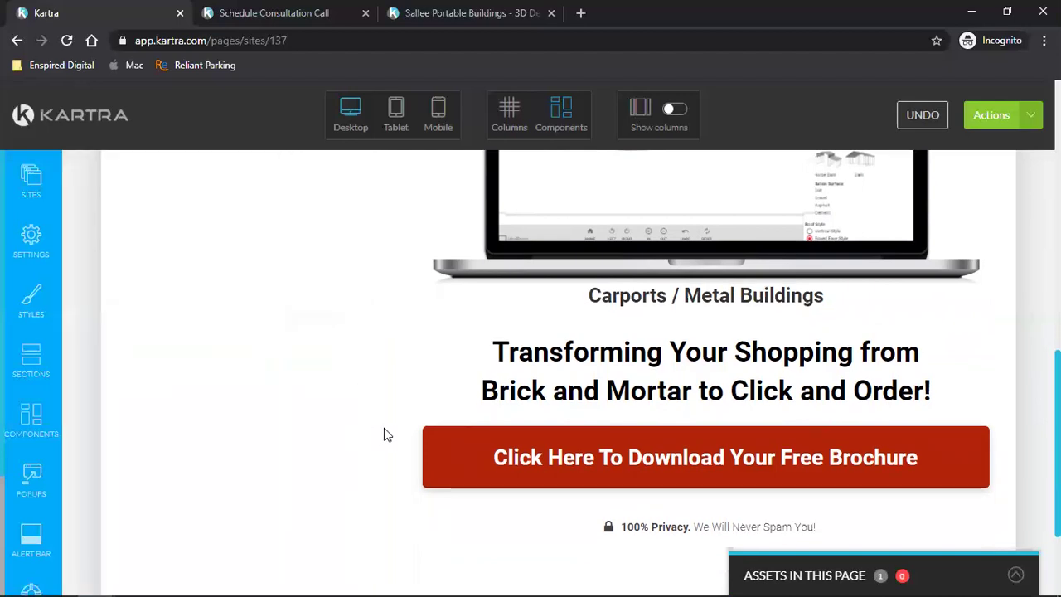
click(1000, 116)
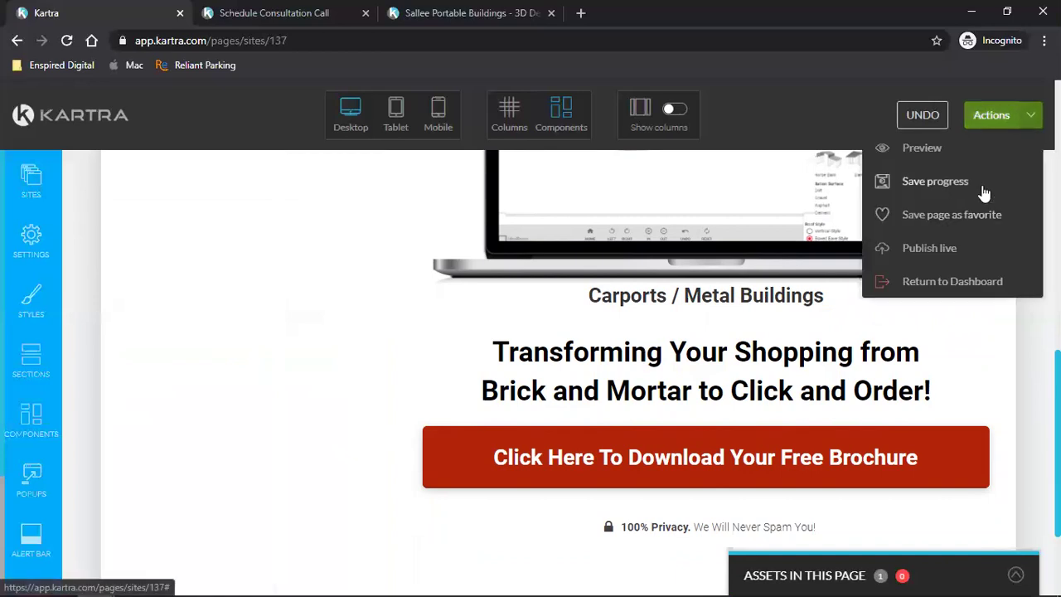
- Save the ShedView Design page's progress, dismiss the confirmation, and scroll through to review it
click(982, 188)
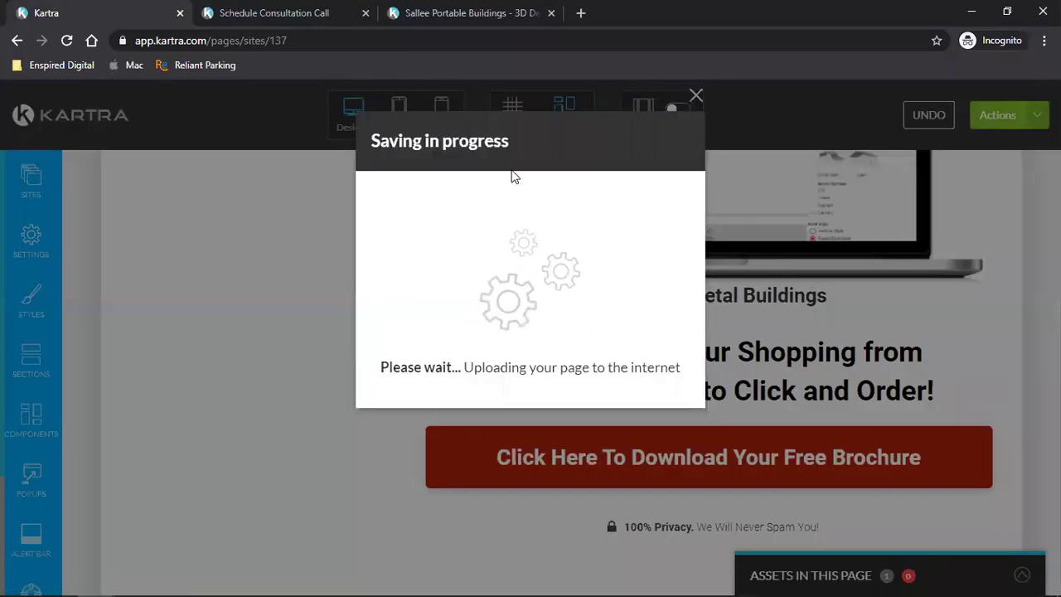
click(695, 100)
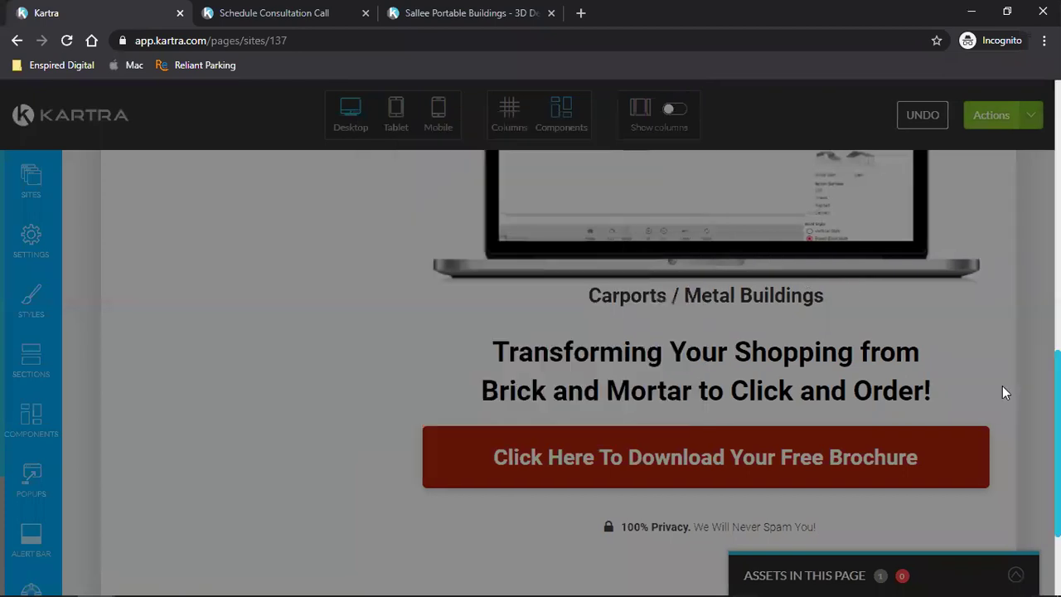
scroll(1019, 390, up, 8)
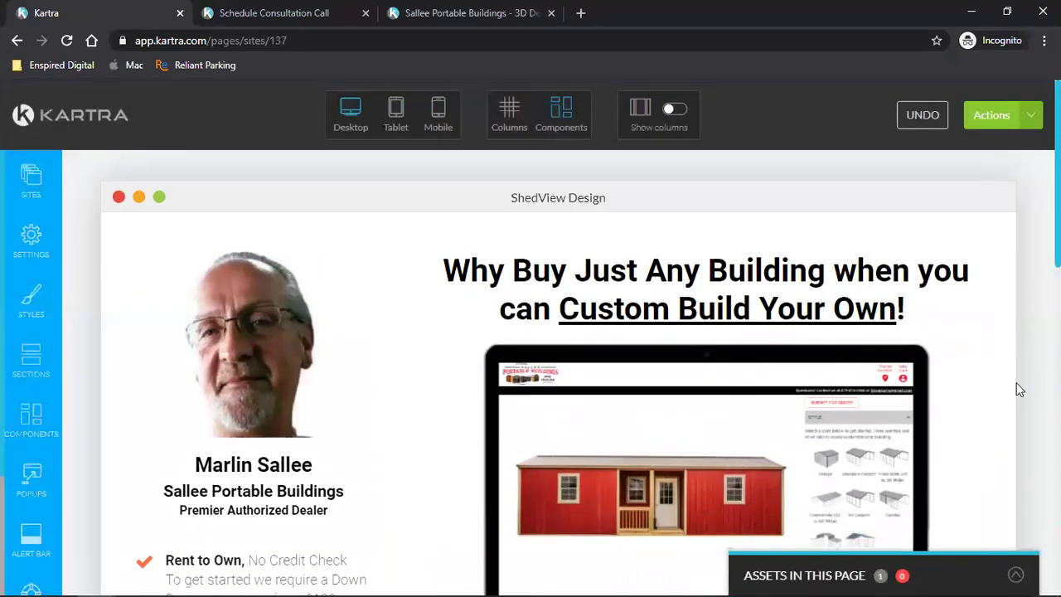
scroll(1020, 390, down, 3)
scroll(1020, 390, down, 4)
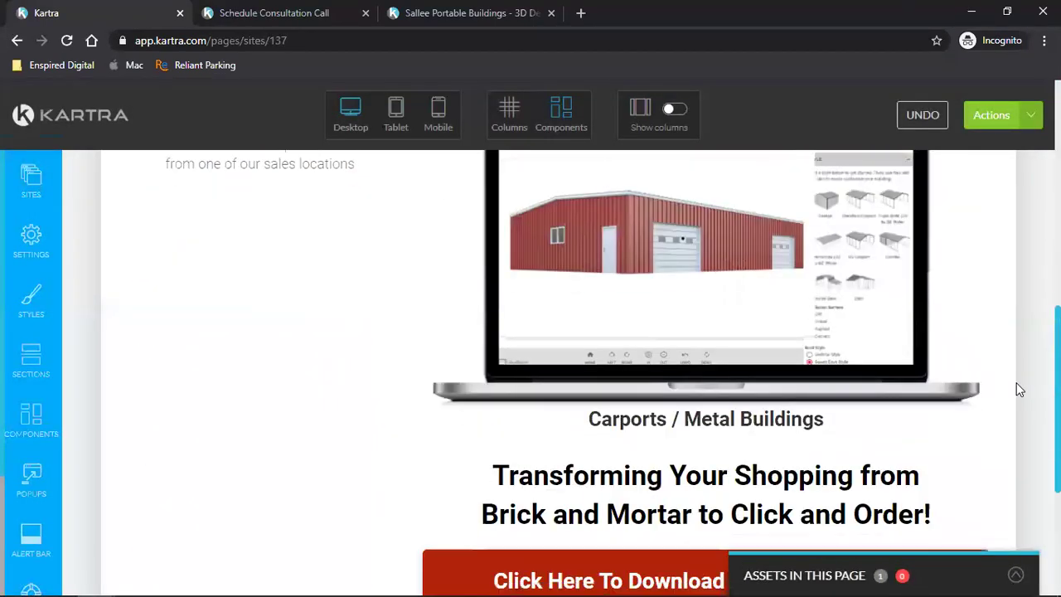
scroll(1019, 387, up, 1)
scroll(1019, 386, down, 1)
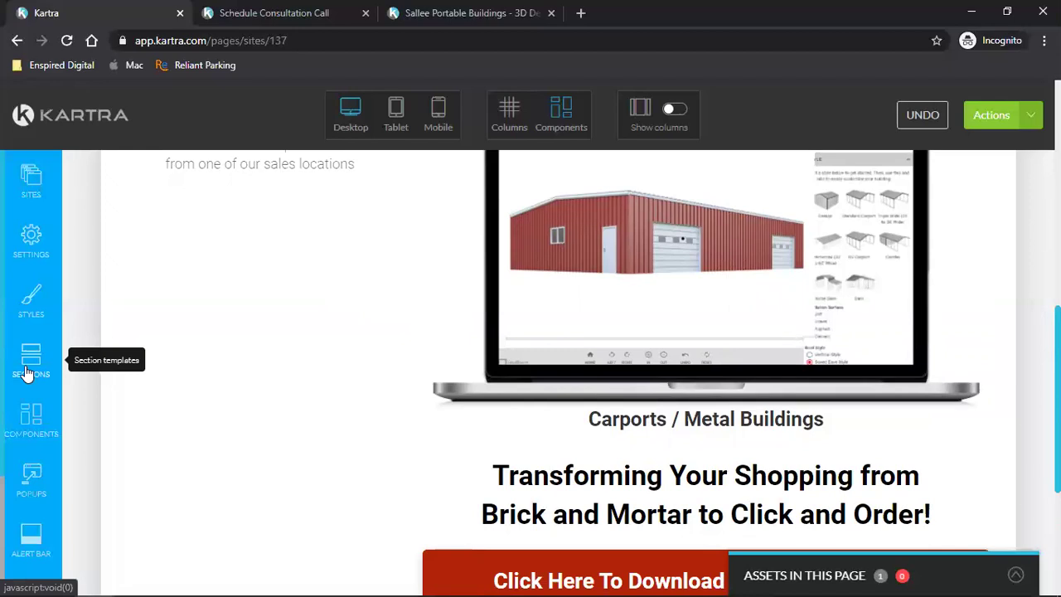
- Find the separator line templates in the Components list
click(27, 373)
scroll(205, 369, down, 4)
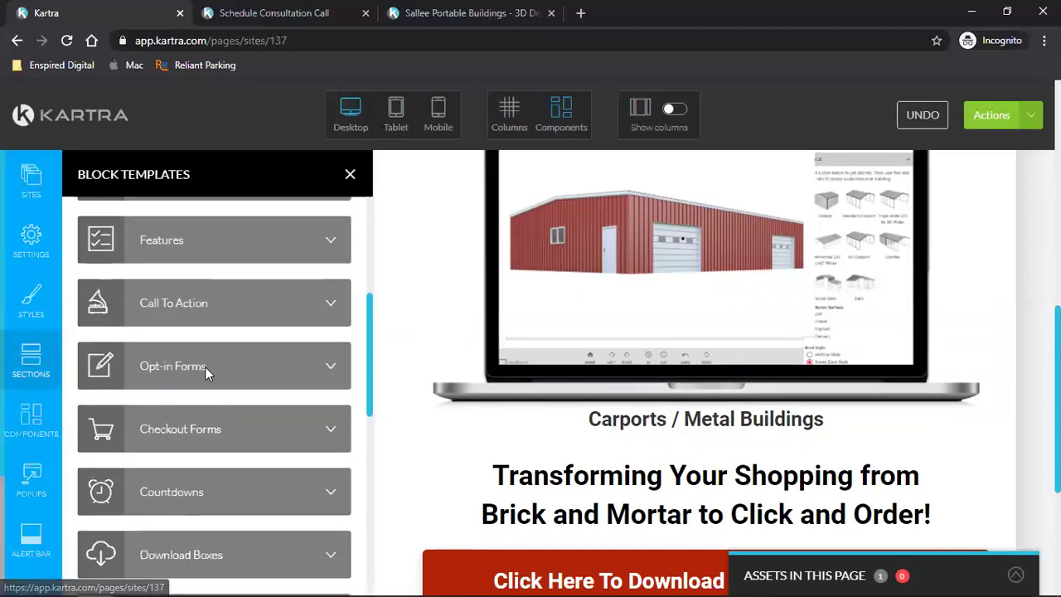
scroll(205, 367, down, 6)
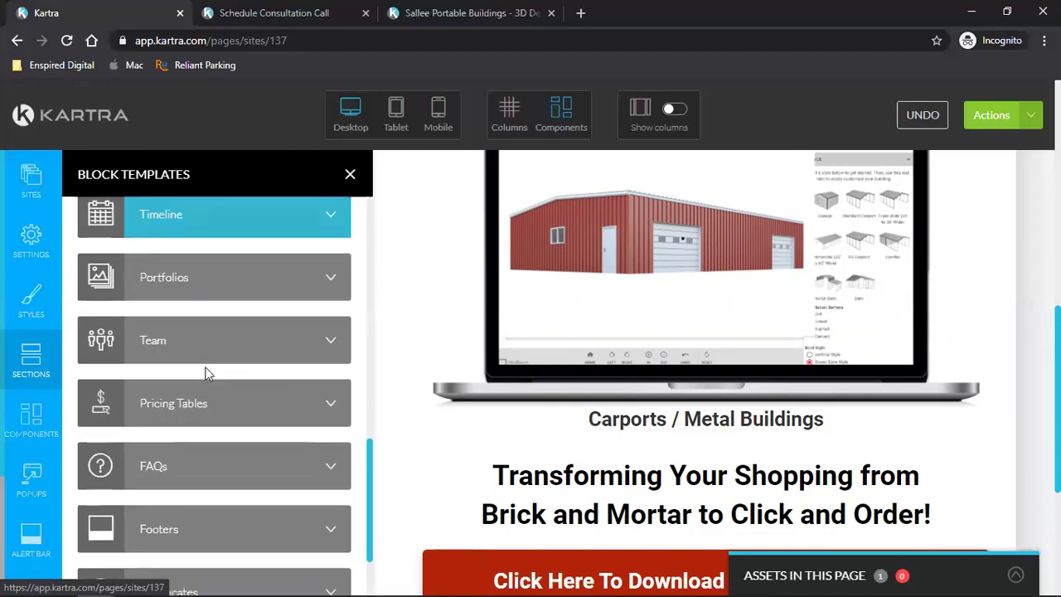
scroll(207, 373, down, 3)
click(33, 425)
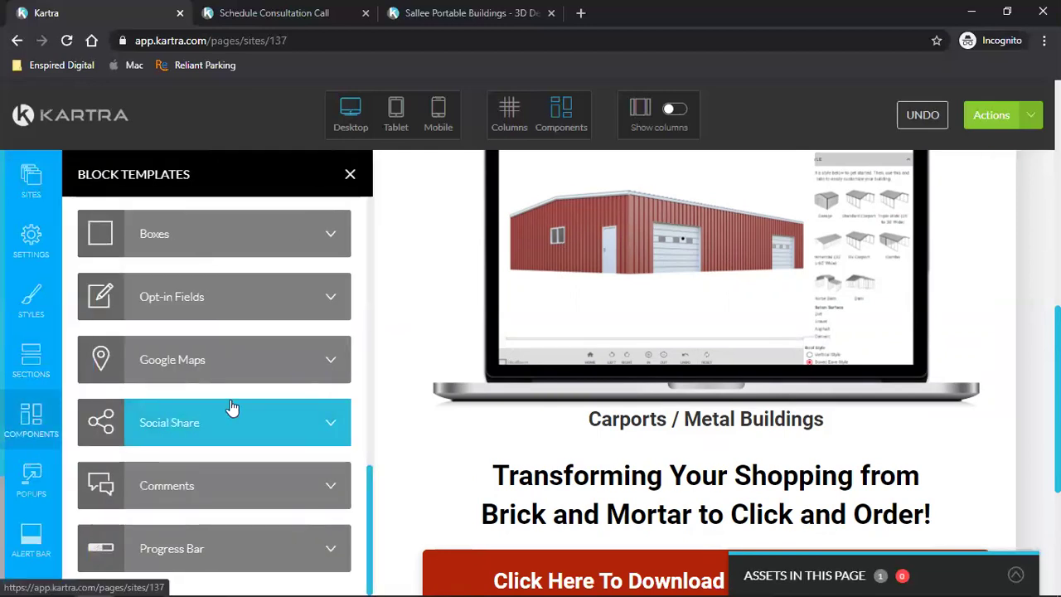
scroll(233, 408, down, 5)
scroll(232, 408, up, 8)
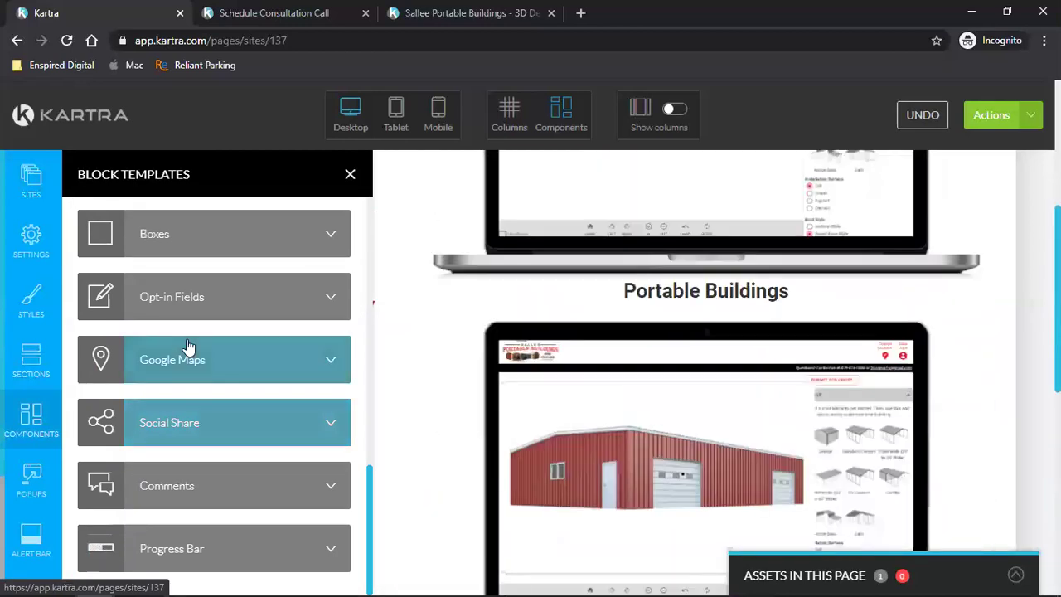
scroll(189, 347, down, 5)
scroll(220, 340, up, 10)
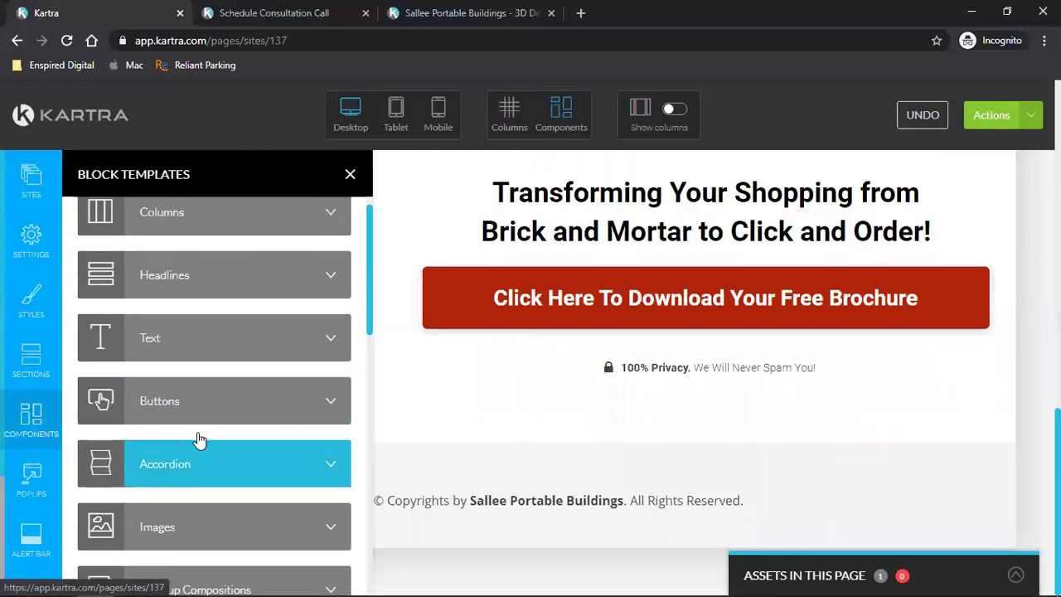
scroll(186, 442, down, 4)
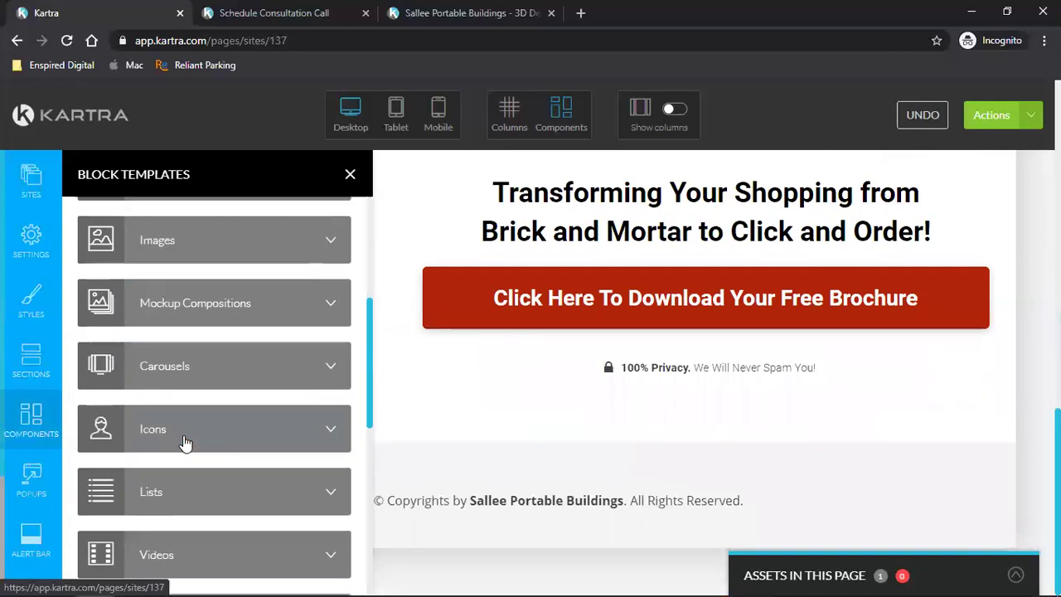
scroll(185, 443, down, 4)
click(107, 308)
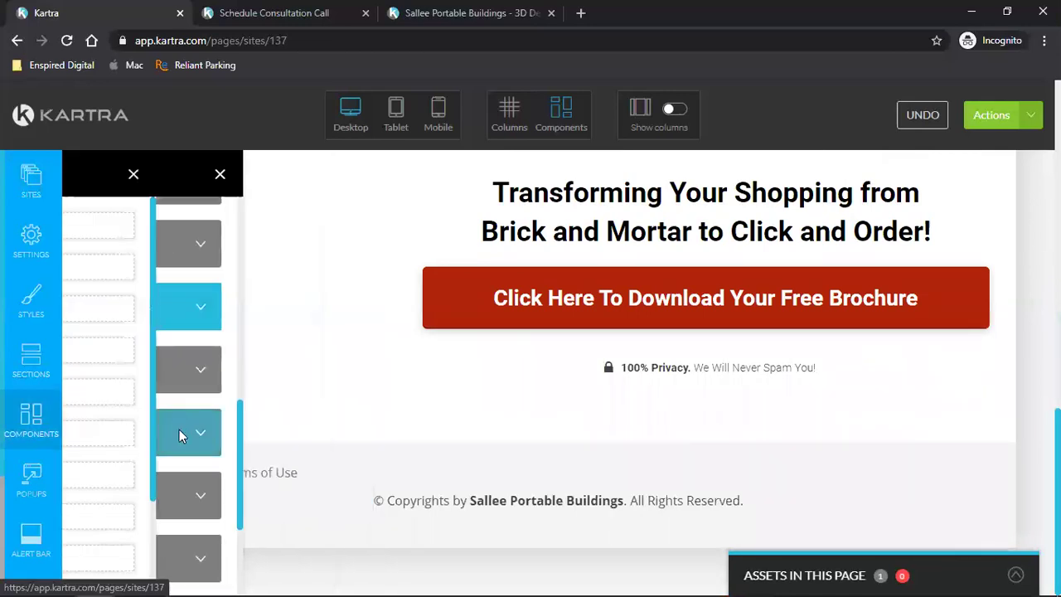
- Place the thick orange-red divider under the Carports / Metal Buildings heading and close the panel
scroll(953, 443, up, 4)
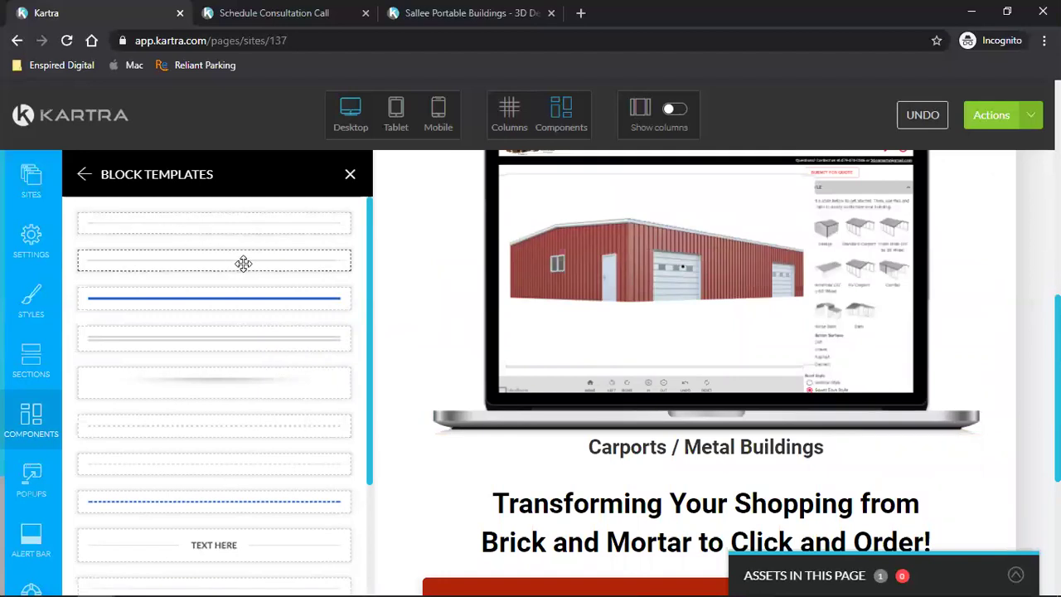
scroll(253, 412, down, 4)
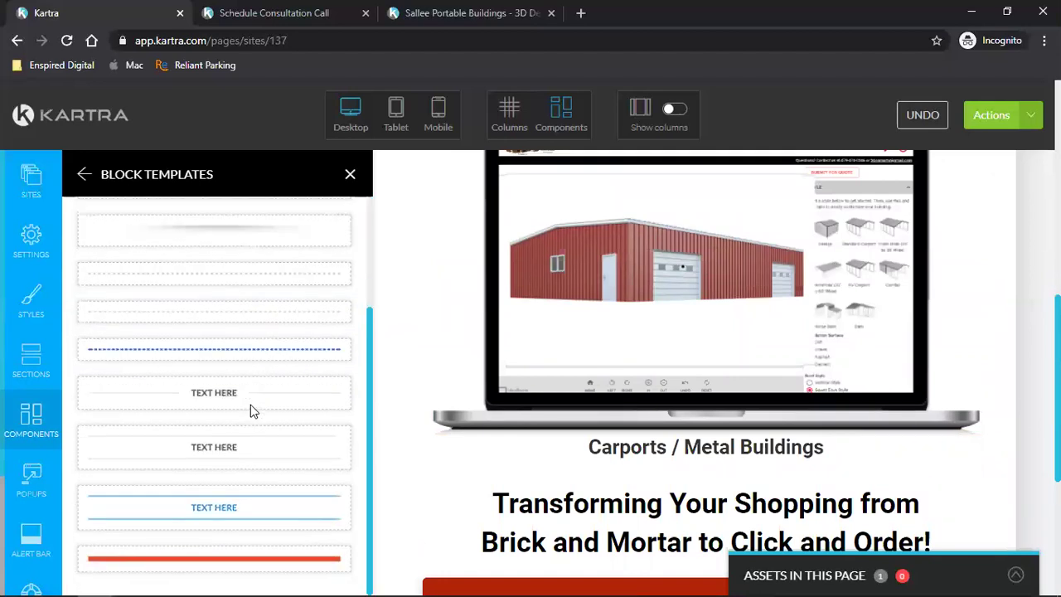
drag(230, 563, 815, 403)
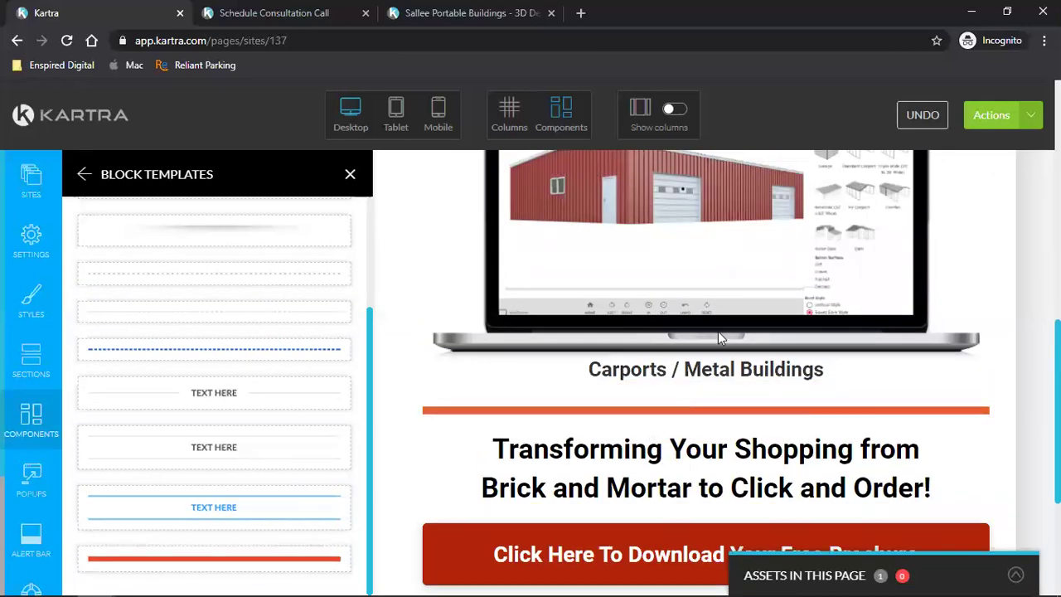
click(351, 176)
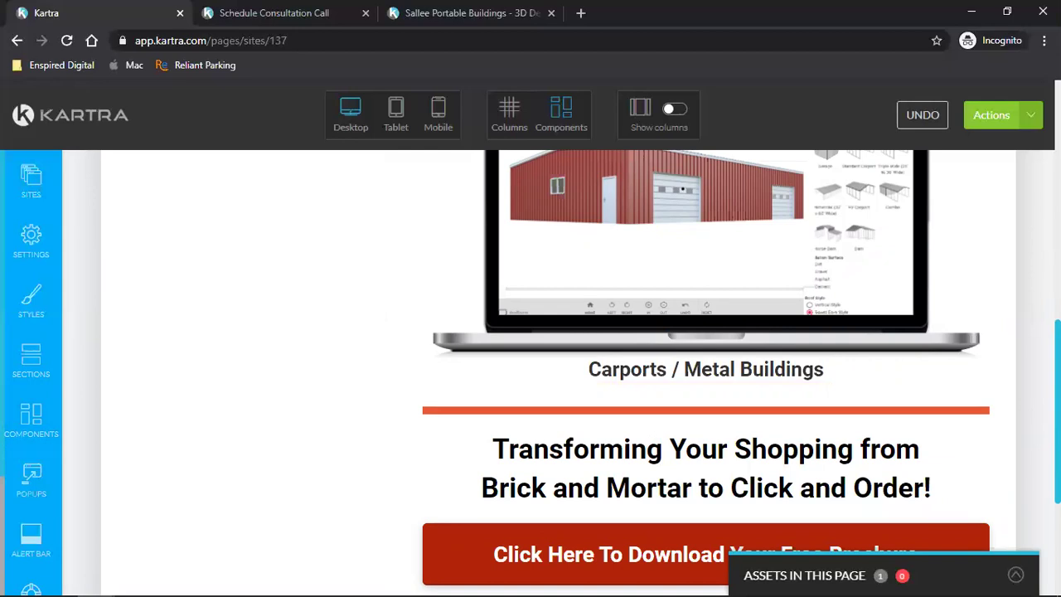
scroll(1005, 415, down, 2)
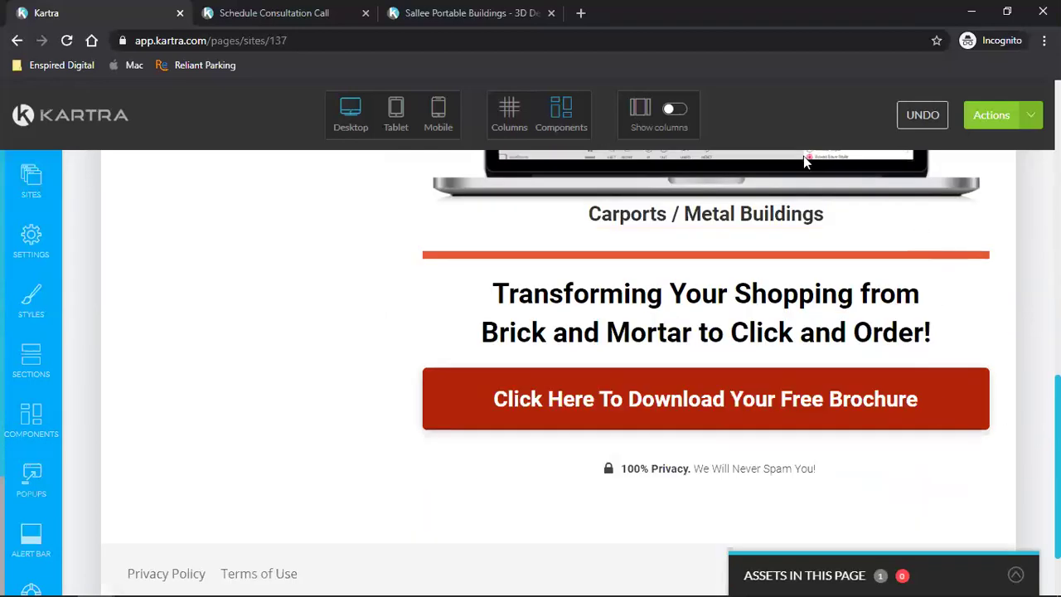
- Copy the brochure button's dark red background value, rgb(177, 36, 9)
mouse_move(492, 403)
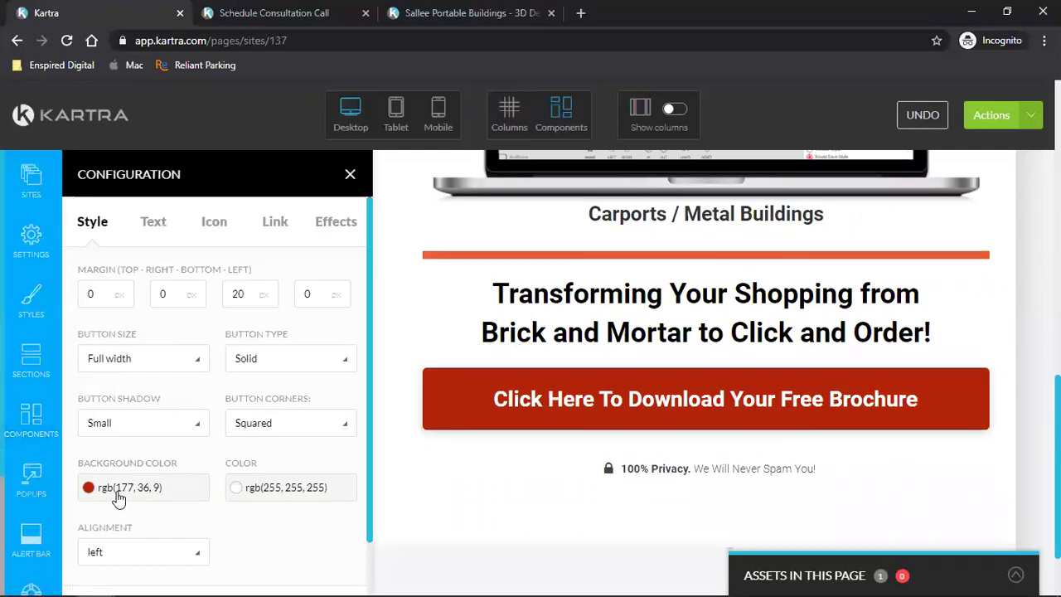
click(119, 495)
triple_click(141, 459)
key(ctrl+c)
right_click(145, 460)
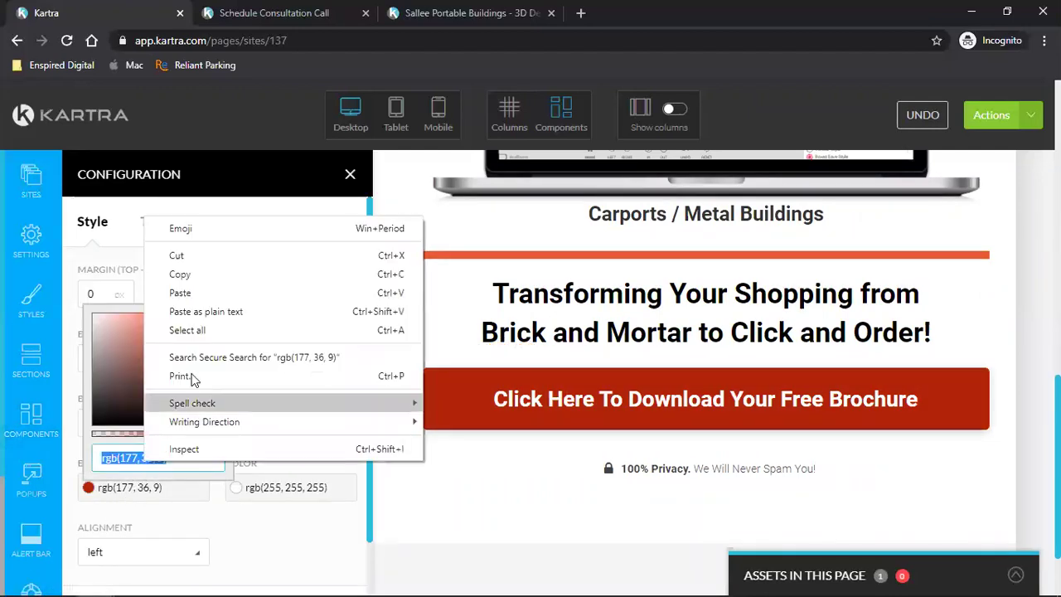
click(218, 292)
click(350, 175)
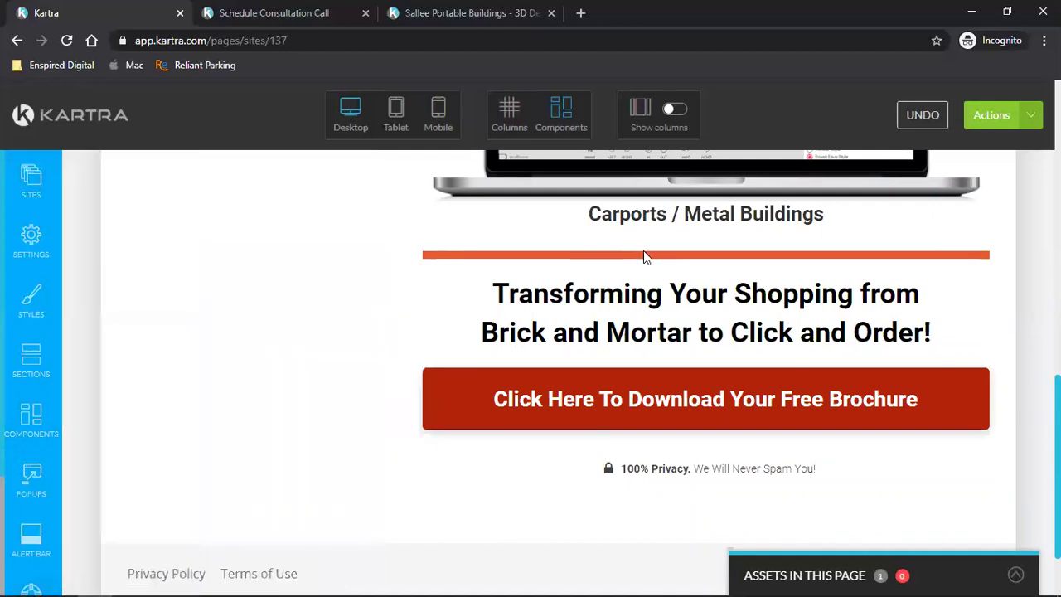
- Paste rgb(177, 36, 9) as the divider's line colour, apply it, and save the page
mouse_move(645, 256)
click(722, 239)
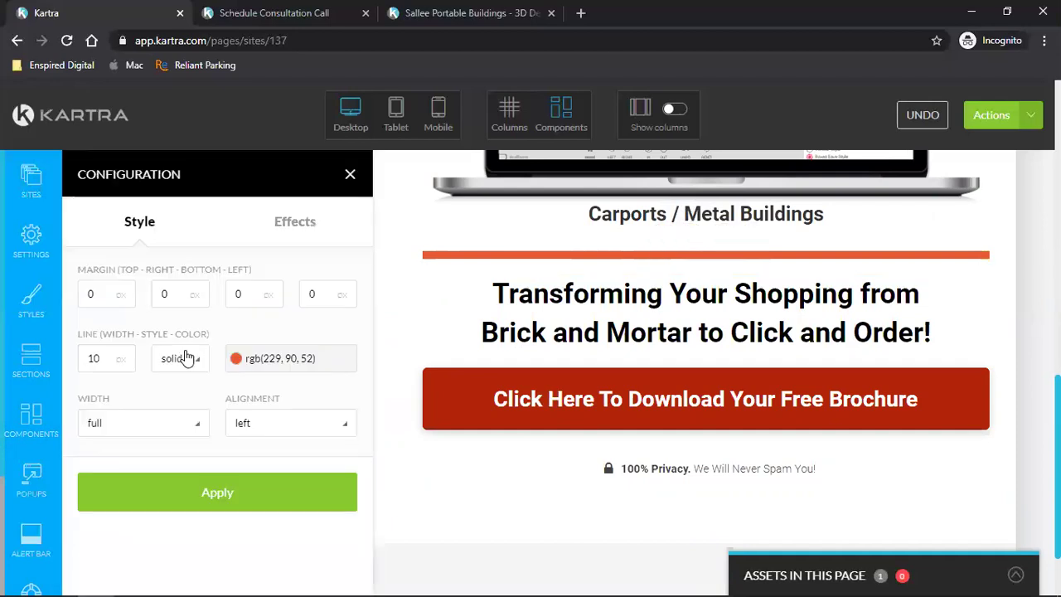
click(291, 366)
triple_click(289, 515)
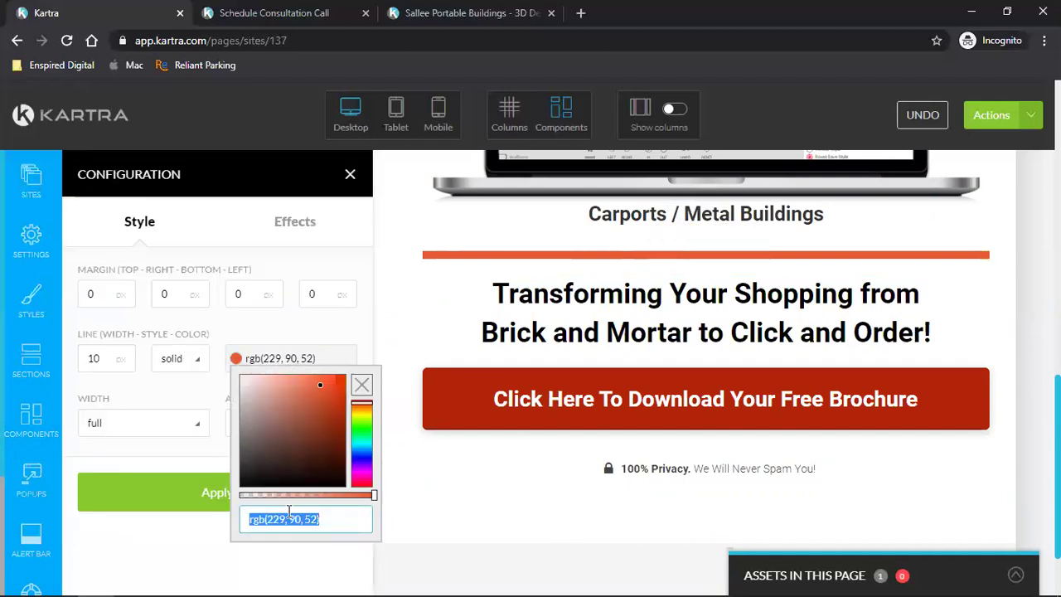
key(ctrl+v)
click(178, 500)
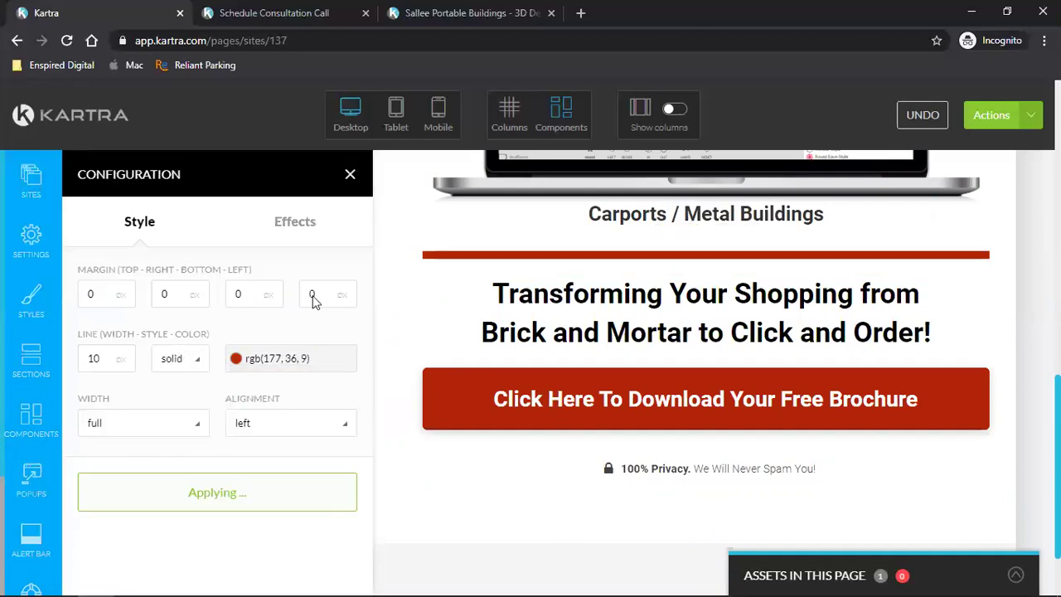
click(350, 176)
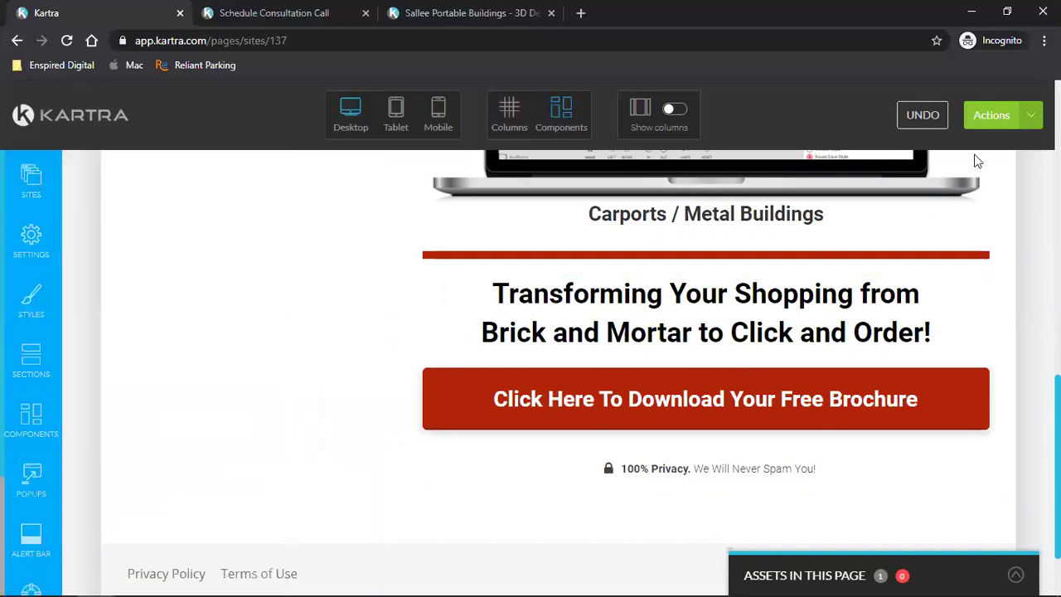
click(992, 115)
click(875, 184)
- Re-enter the Carports / Metal Buildings caption's top margin as -30 px instead of -50, then close the panel
scroll(905, 354, up, 8)
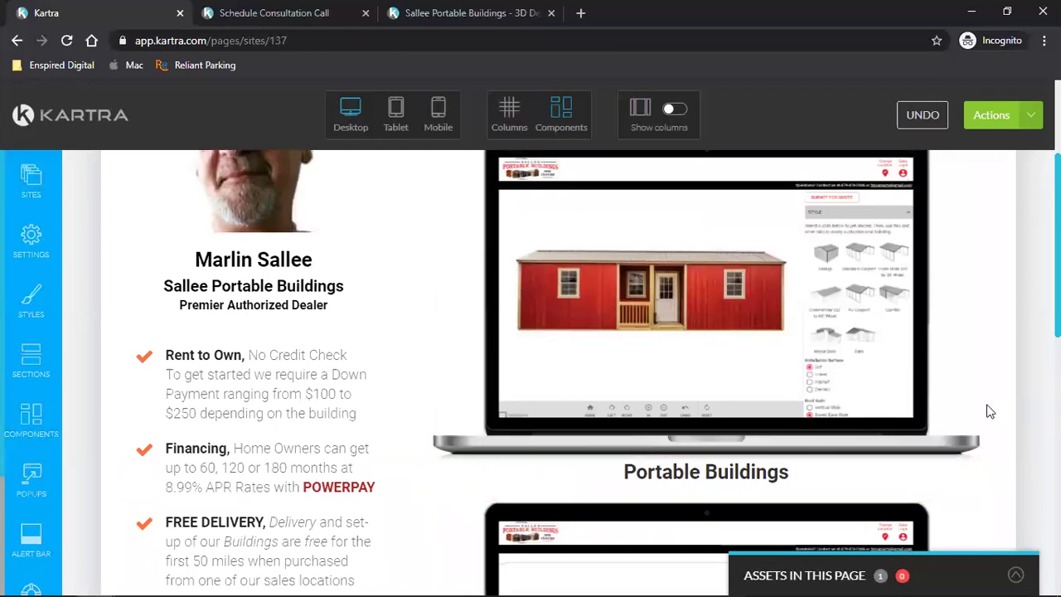
scroll(987, 412, up, 1)
scroll(988, 412, up, 2)
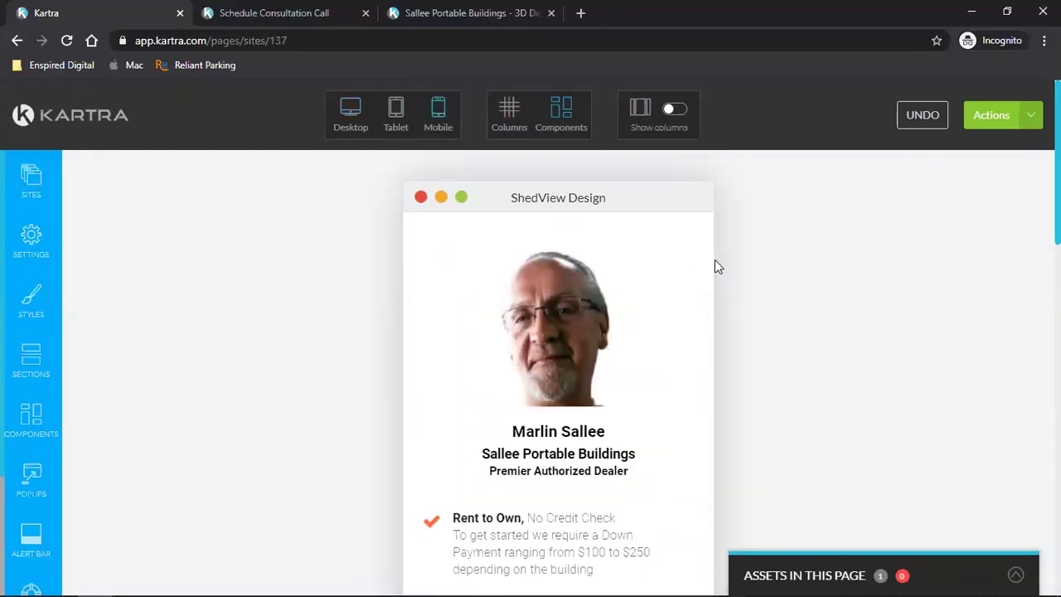
scroll(715, 260, down, 4)
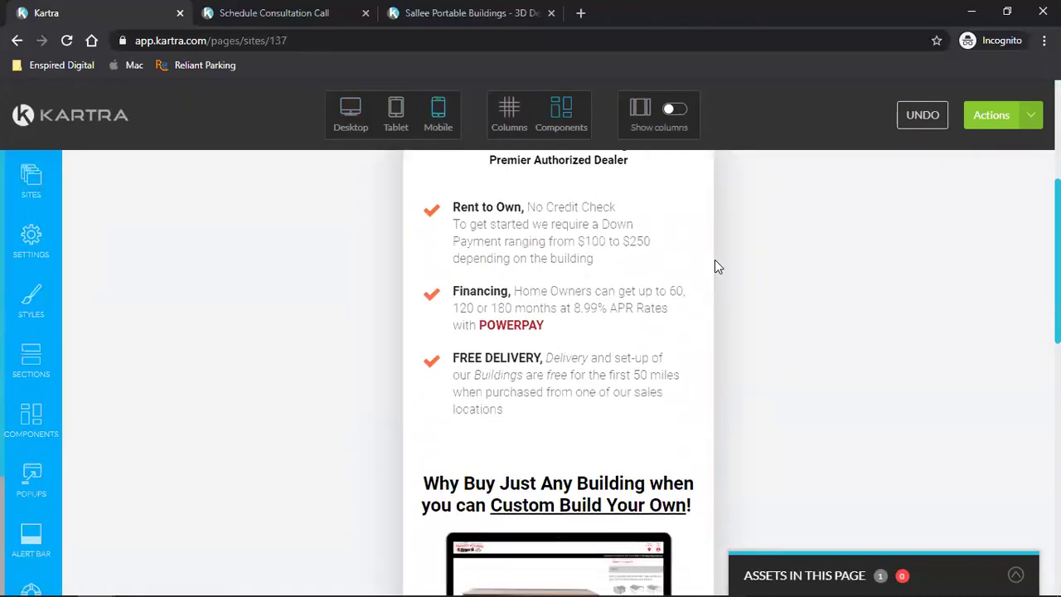
scroll(714, 261, down, 6)
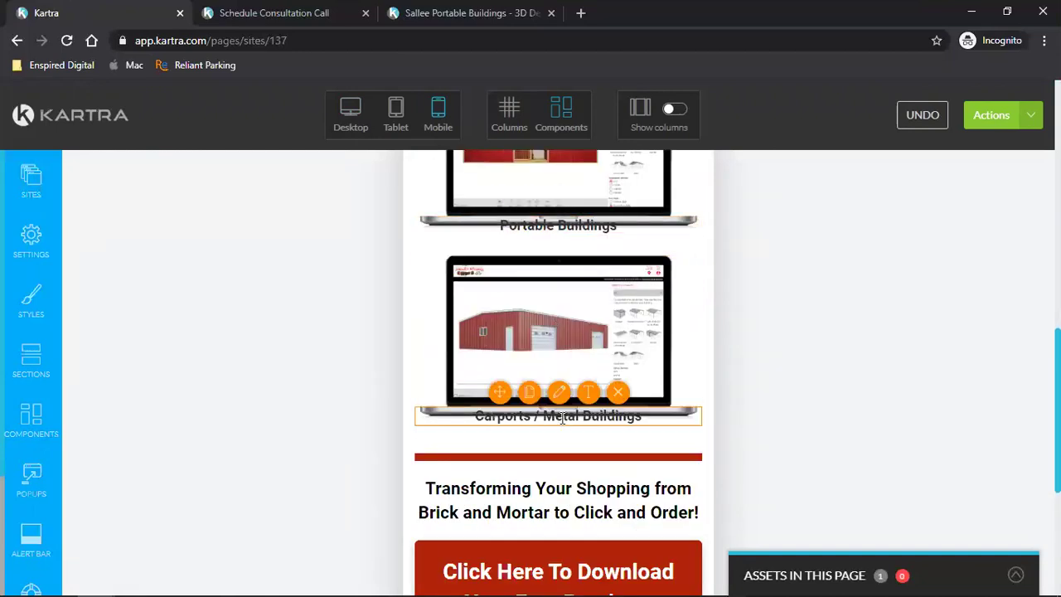
click(559, 203)
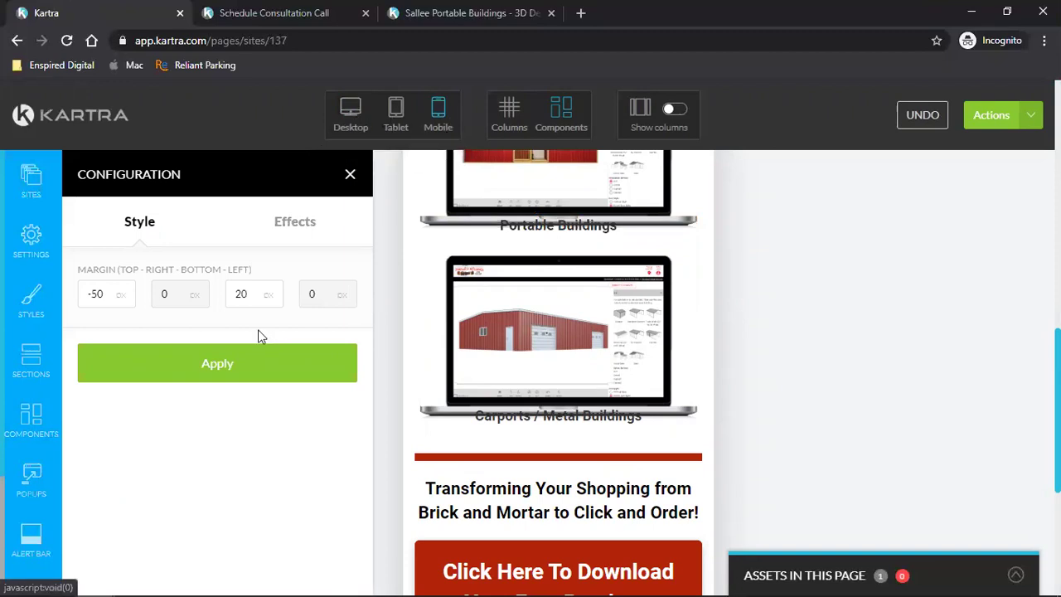
double_click(101, 296)
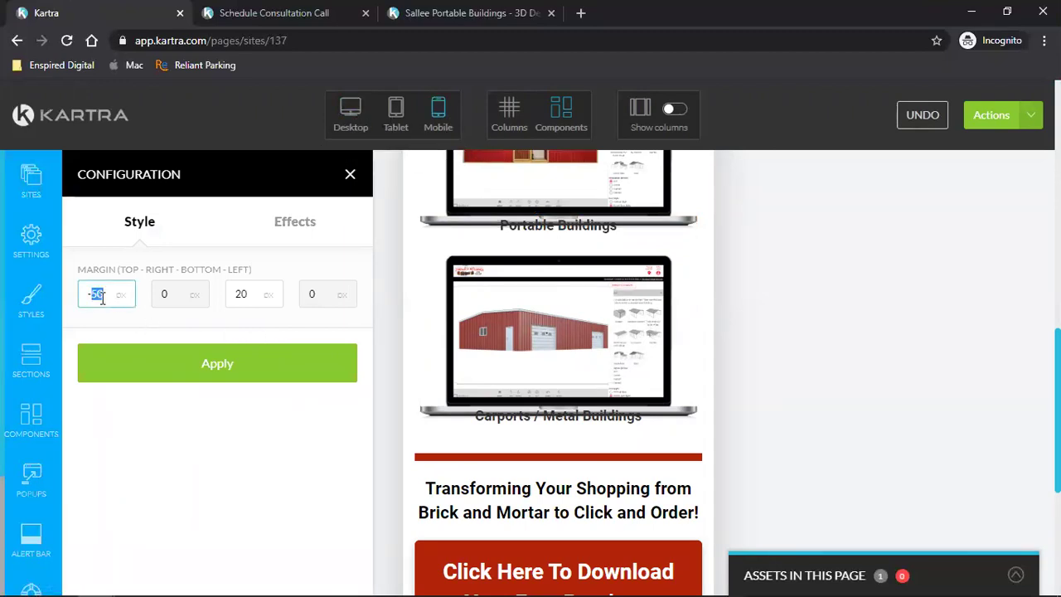
text(30)
click(134, 362)
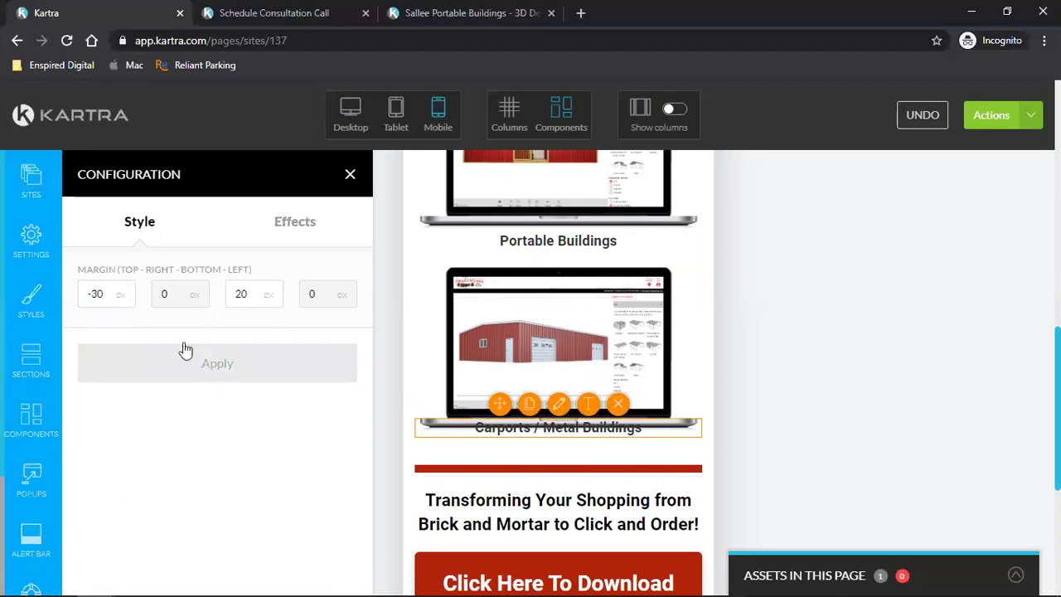
double_click(114, 296)
text(30)
click(196, 378)
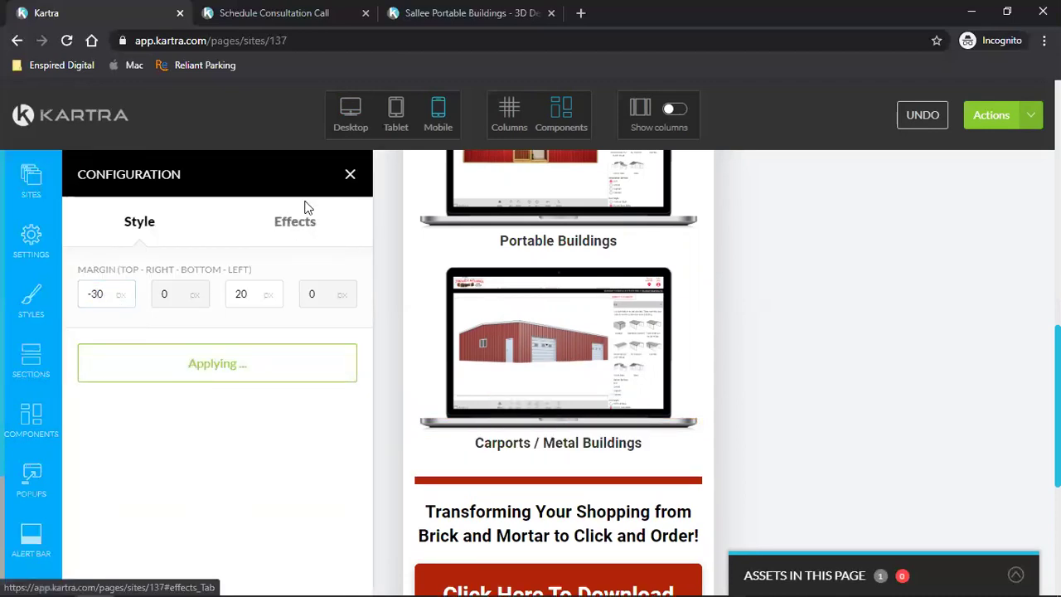
click(350, 174)
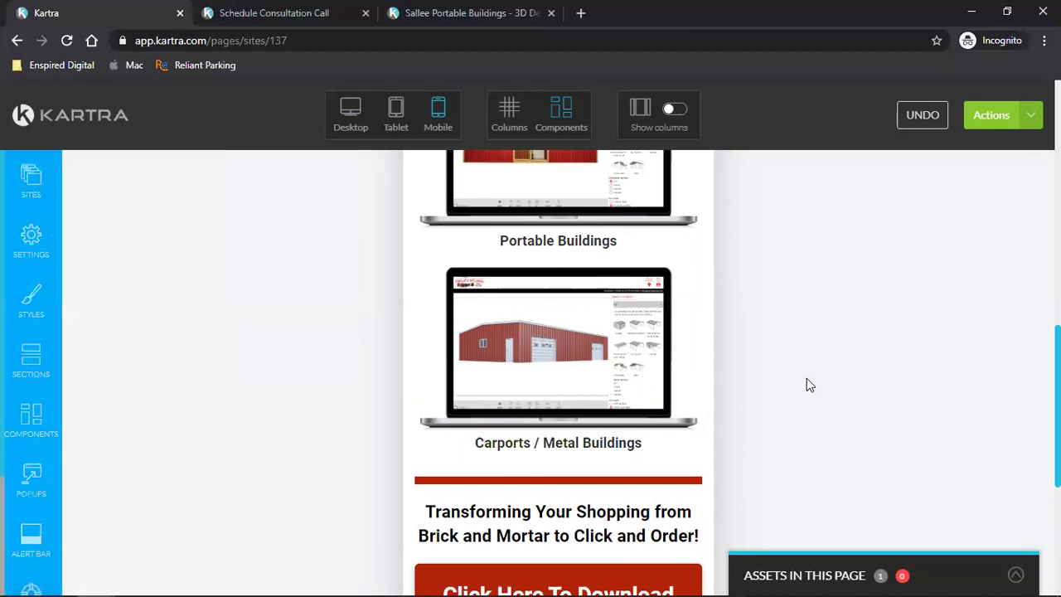
- Save the ShedView Design page via Actions > Save progress, then scroll through the stacked sections
scroll(807, 385, up, 2)
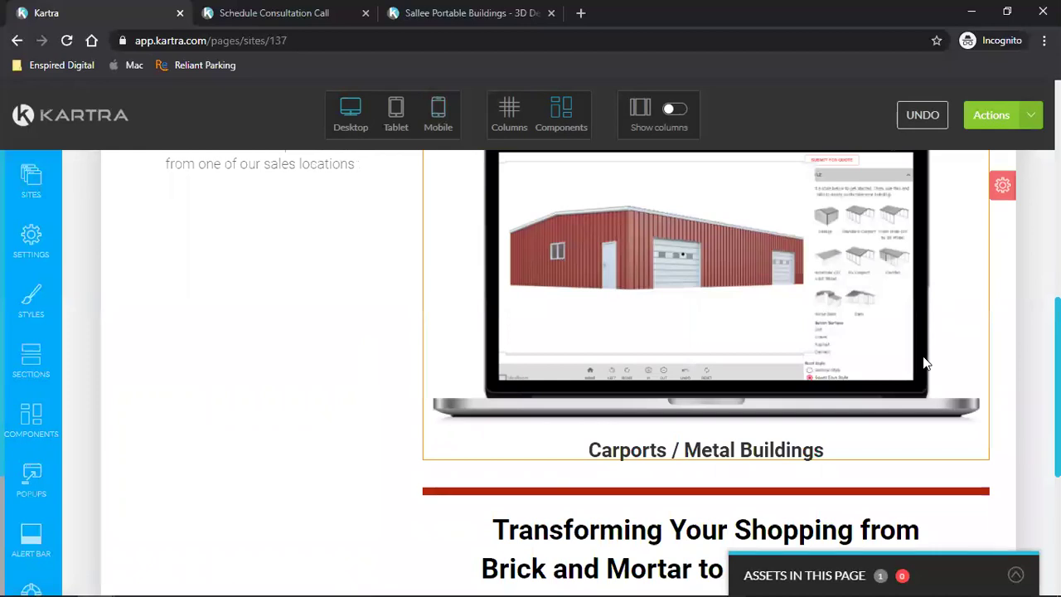
scroll(925, 363, down, 4)
scroll(926, 364, up, 6)
scroll(926, 363, up, 2)
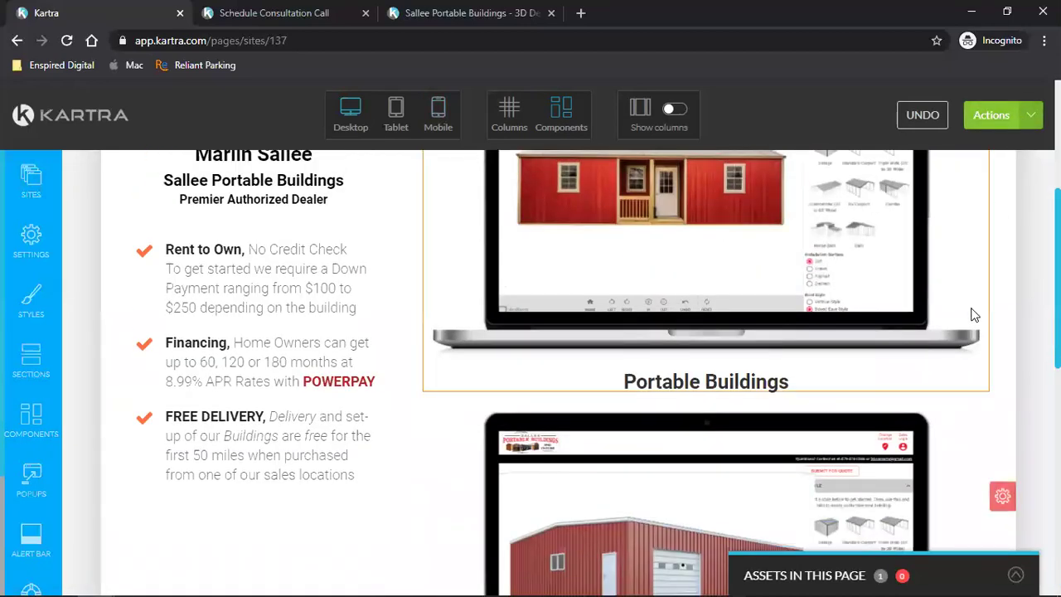
scroll(971, 312, down, 5)
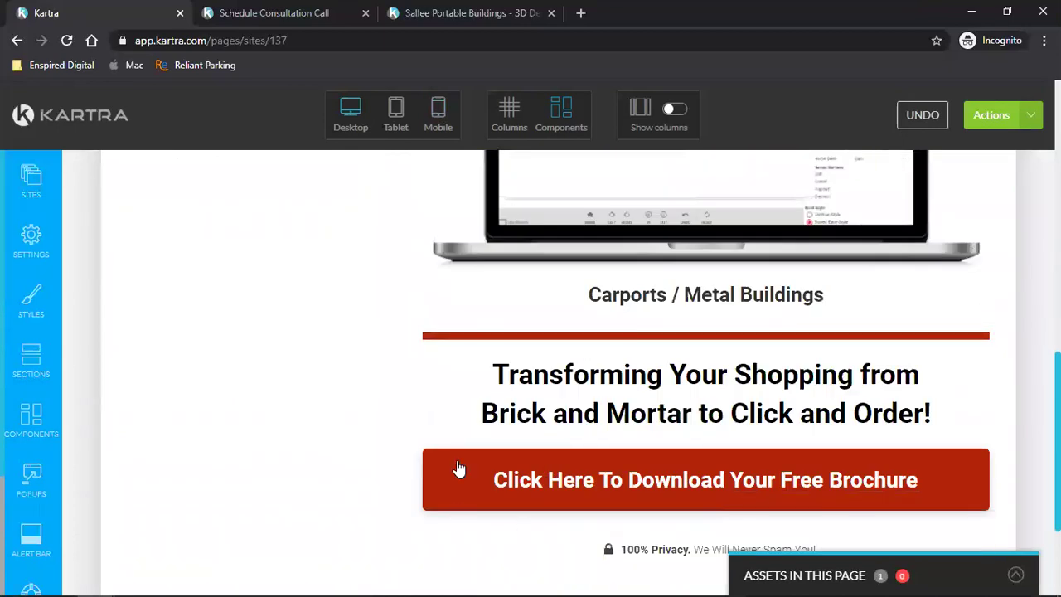
click(1034, 123)
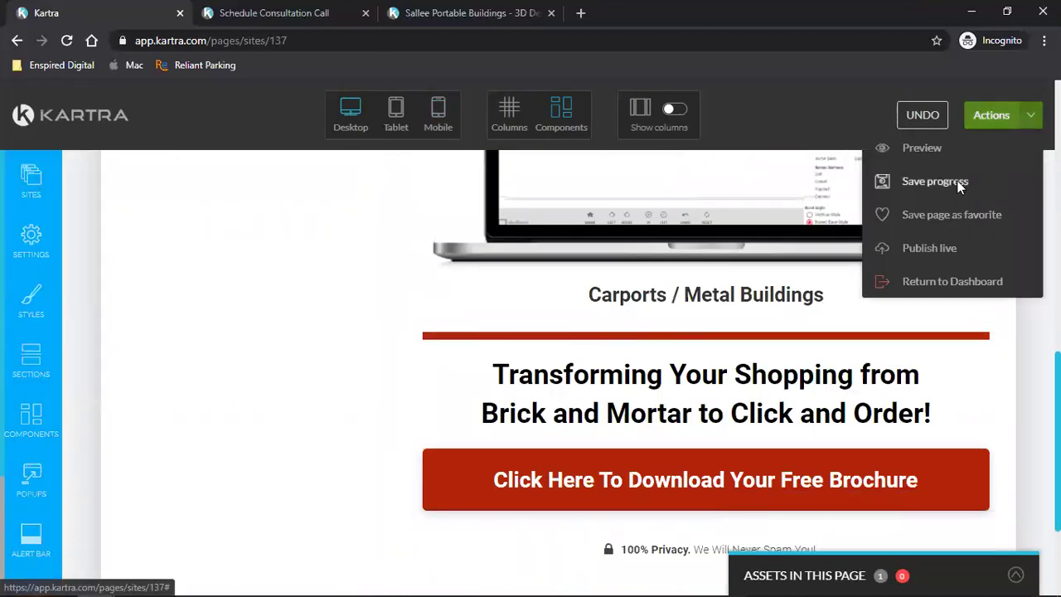
click(957, 181)
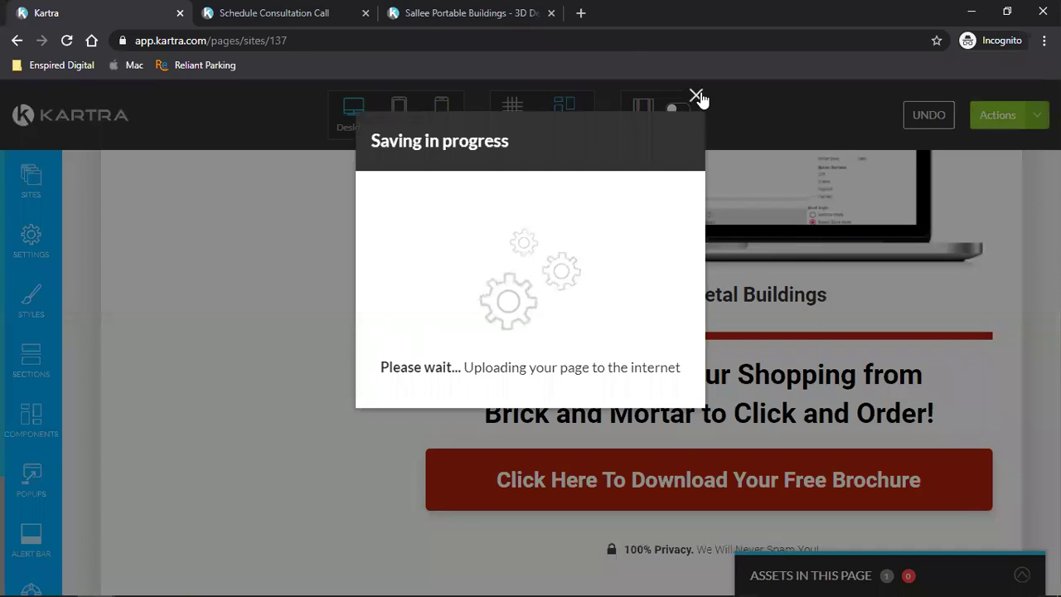
click(696, 96)
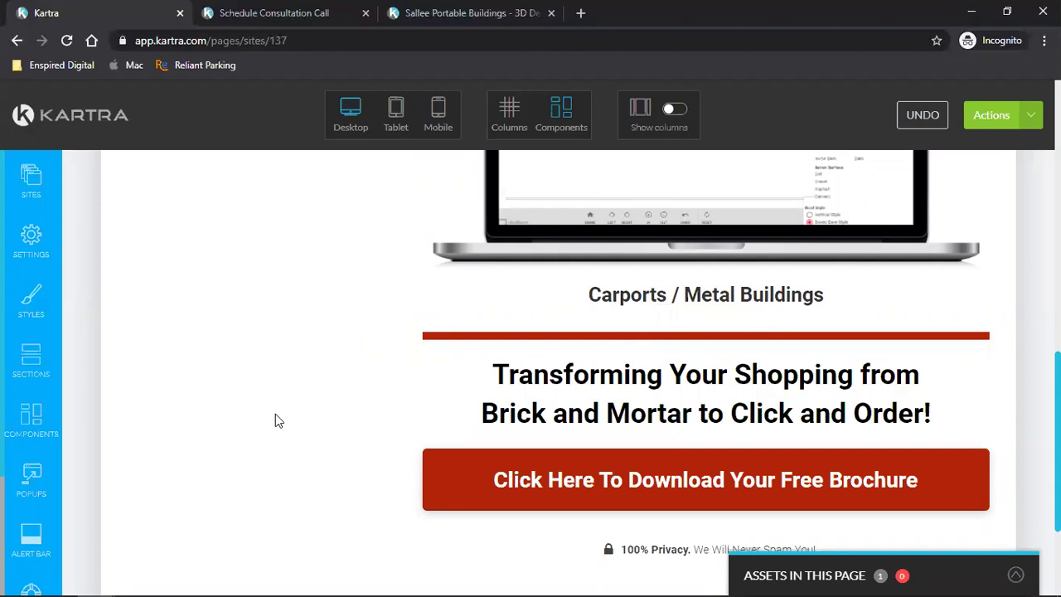
scroll(286, 414, down, 2)
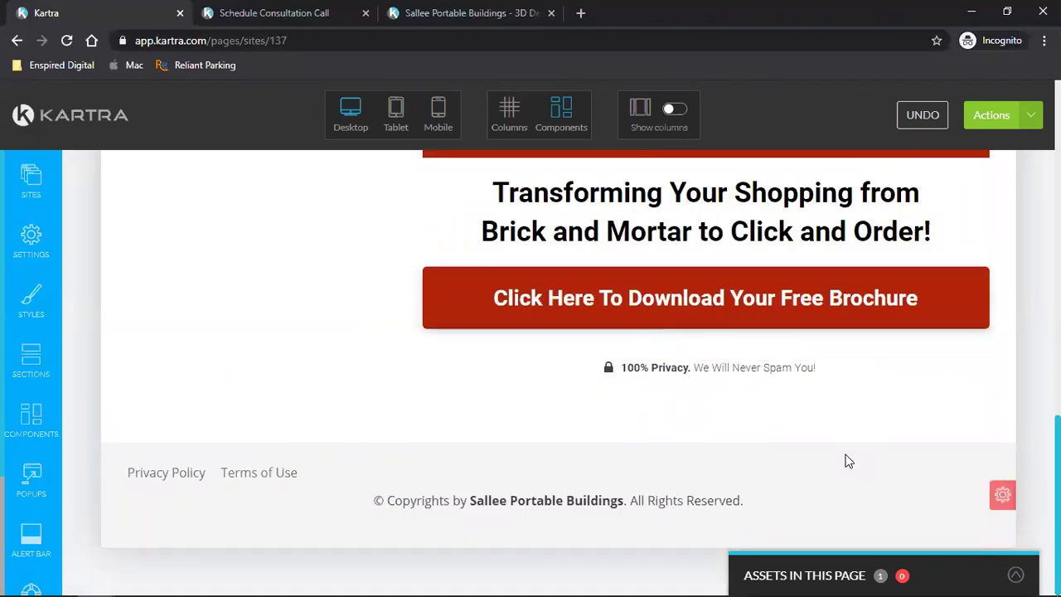
scroll(846, 457, up, 4)
scroll(896, 457, up, 5)
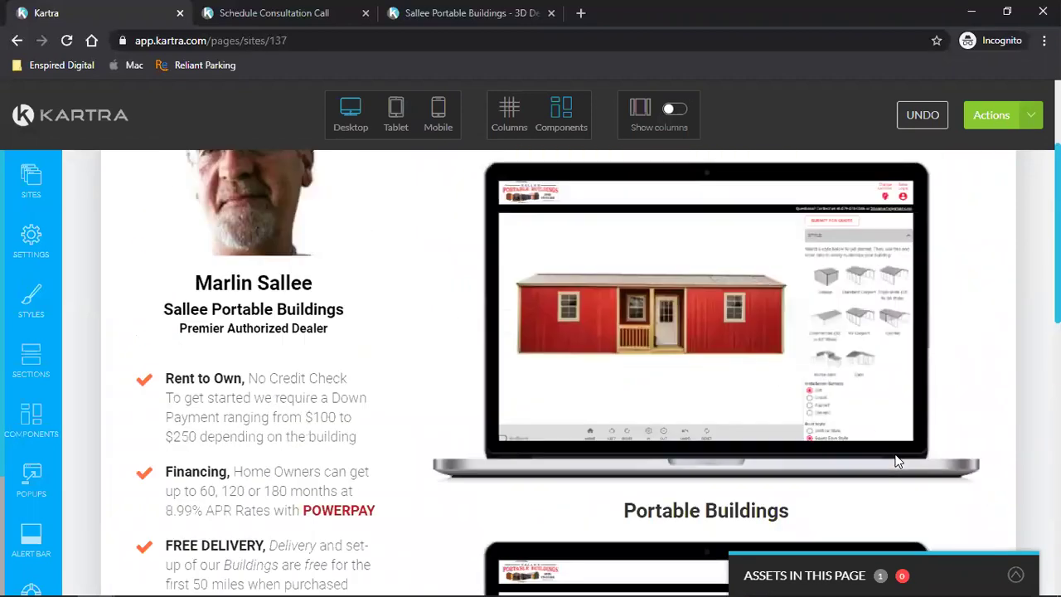
scroll(896, 461, up, 3)
scroll(896, 460, down, 4)
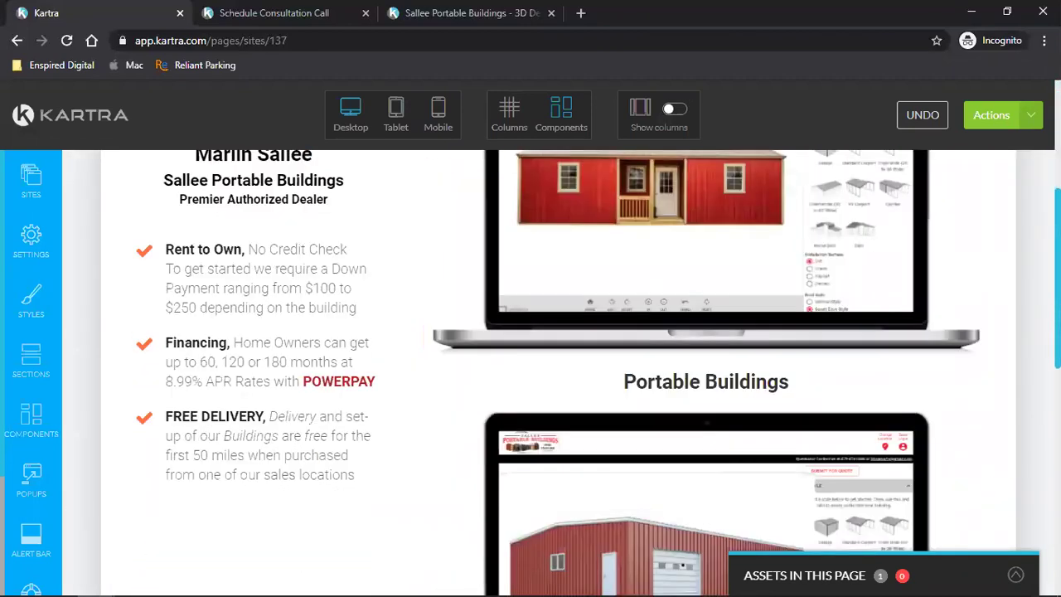
- Publish the ShedView Design page live and get its page link
click(991, 115)
click(976, 250)
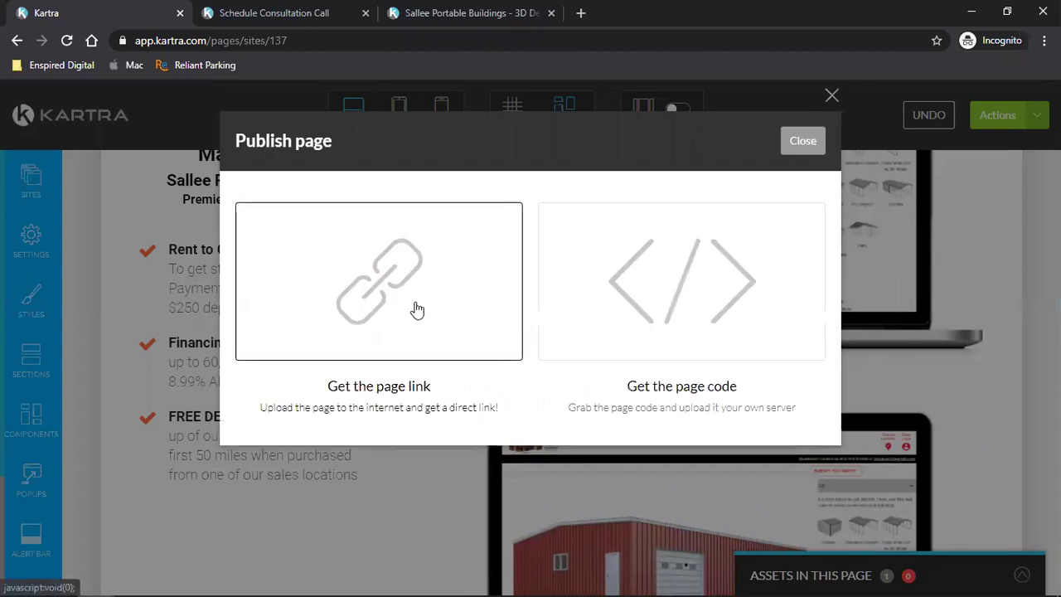
click(412, 308)
click(803, 141)
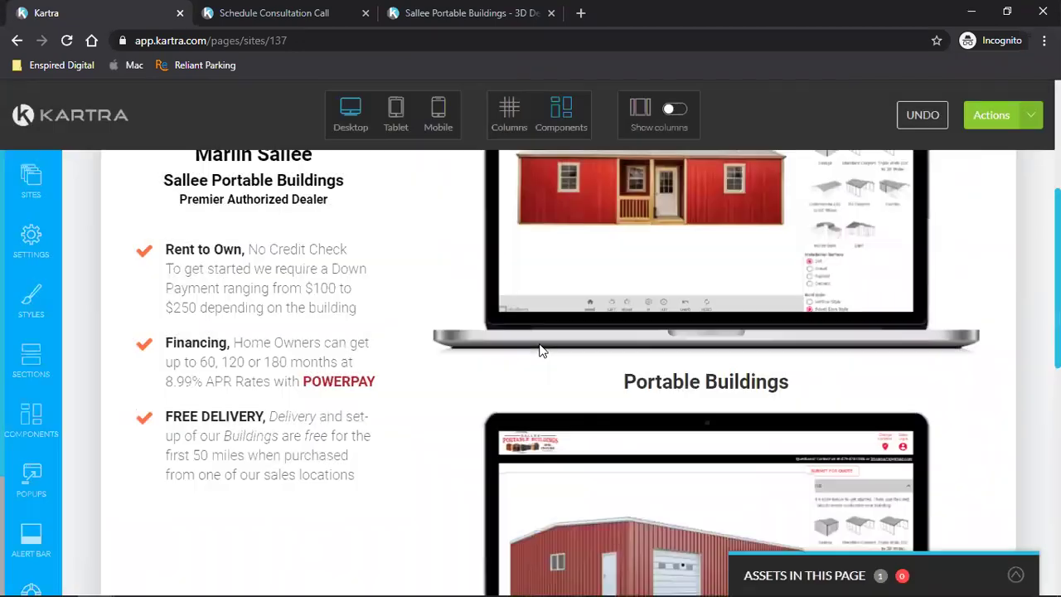
- Return from the page editor to the Kartra dashboard, confirming the exit
click(1031, 115)
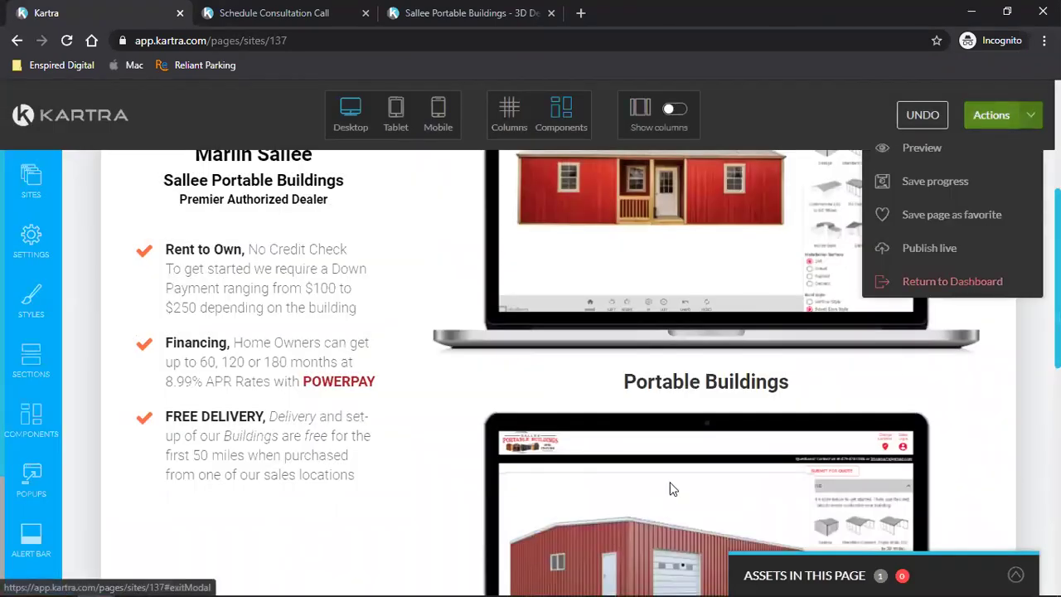
click(953, 281)
click(653, 150)
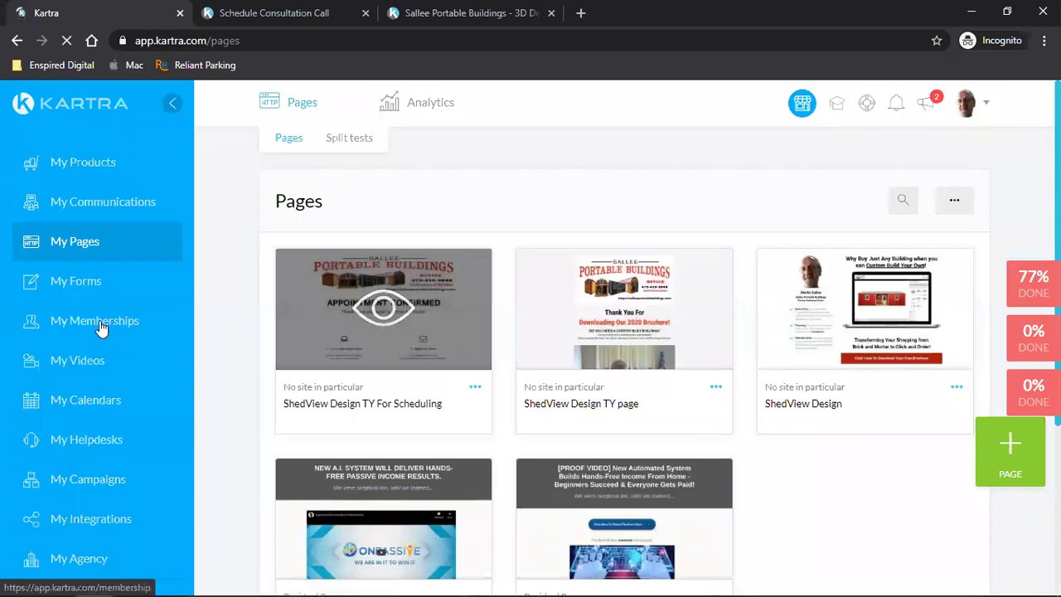
- Copy the direct link to Premier-MasterInsert-2020.pdf from the memberships hosted files
click(81, 327)
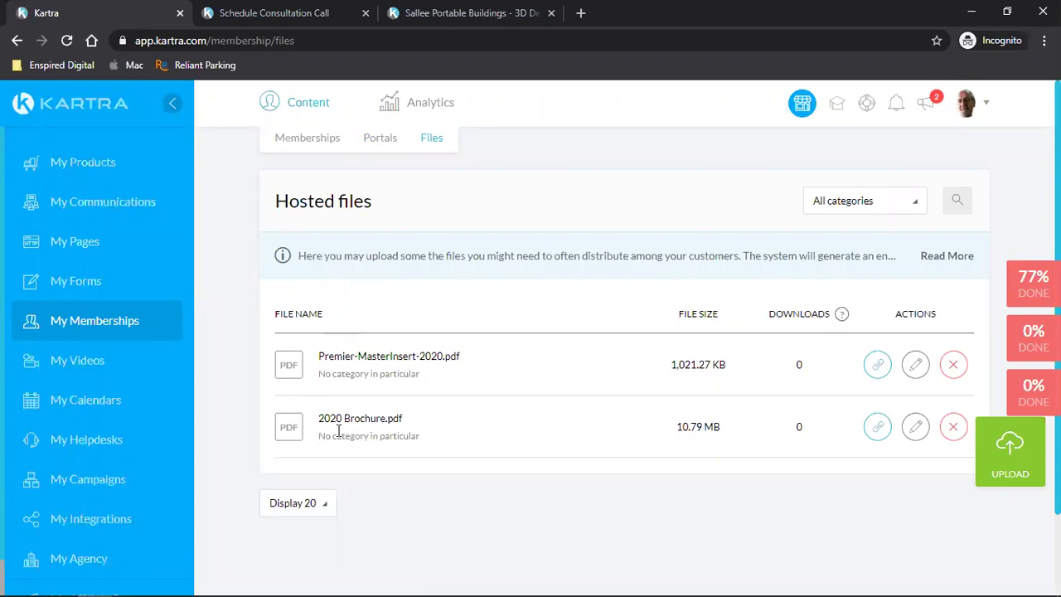
click(878, 365)
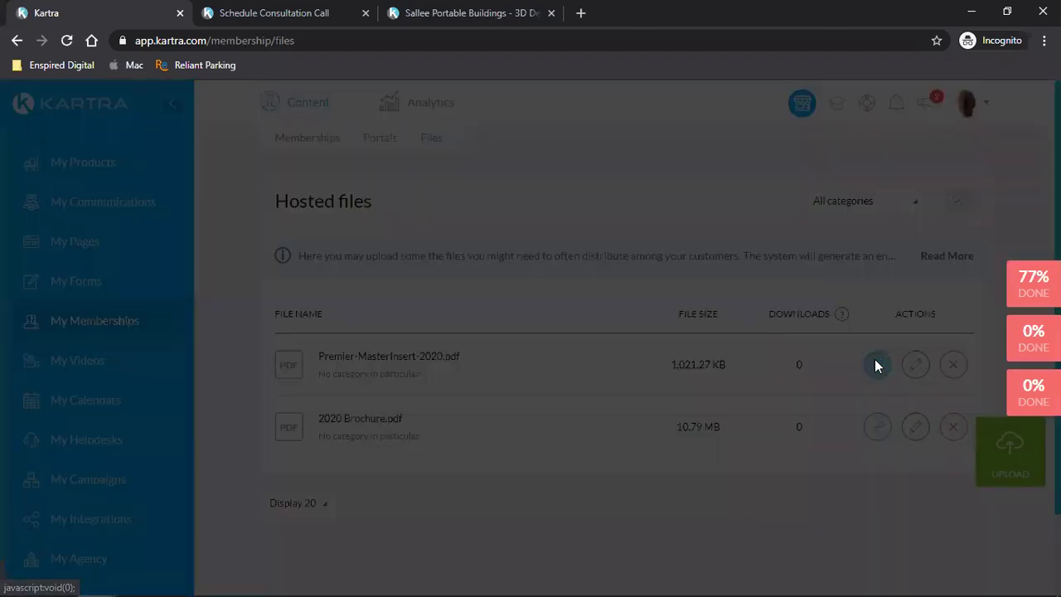
click(592, 445)
right_click(590, 446)
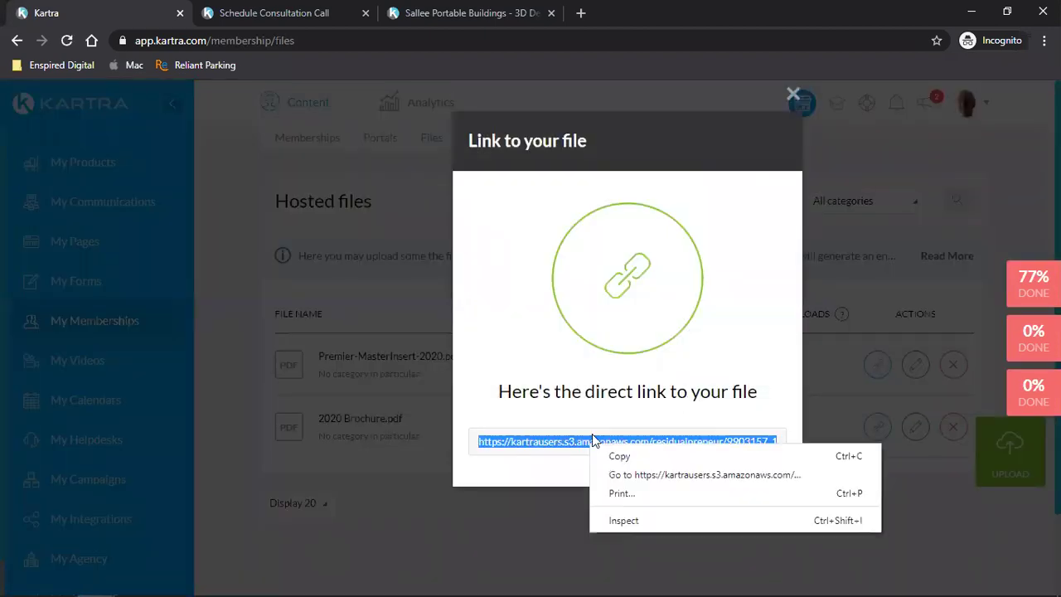
click(621, 458)
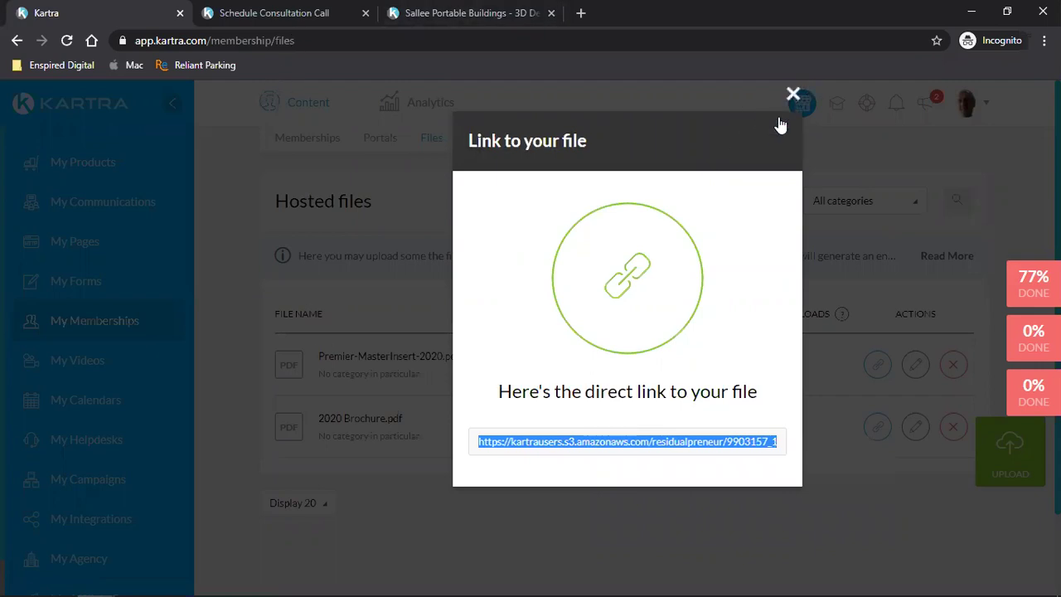
click(796, 96)
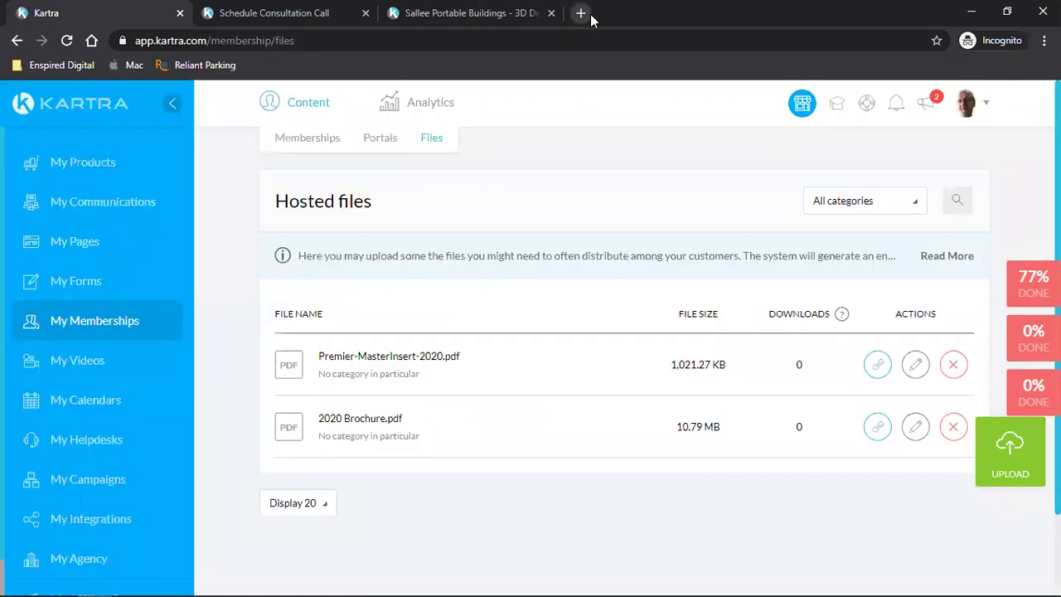
click(582, 13)
key(ctrl+v)
key(Return)
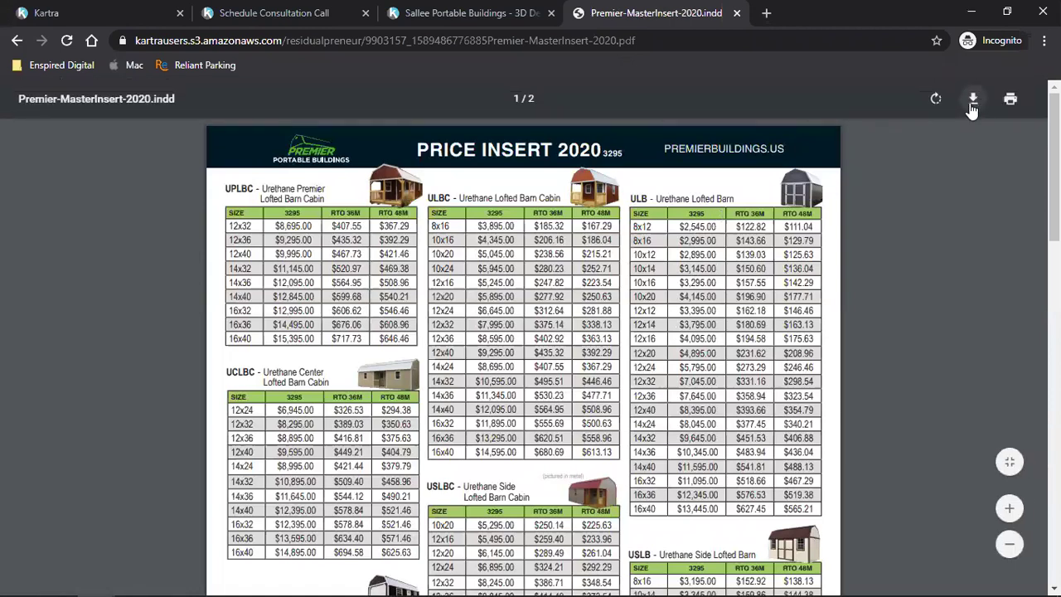
scroll(607, 282, down, 20)
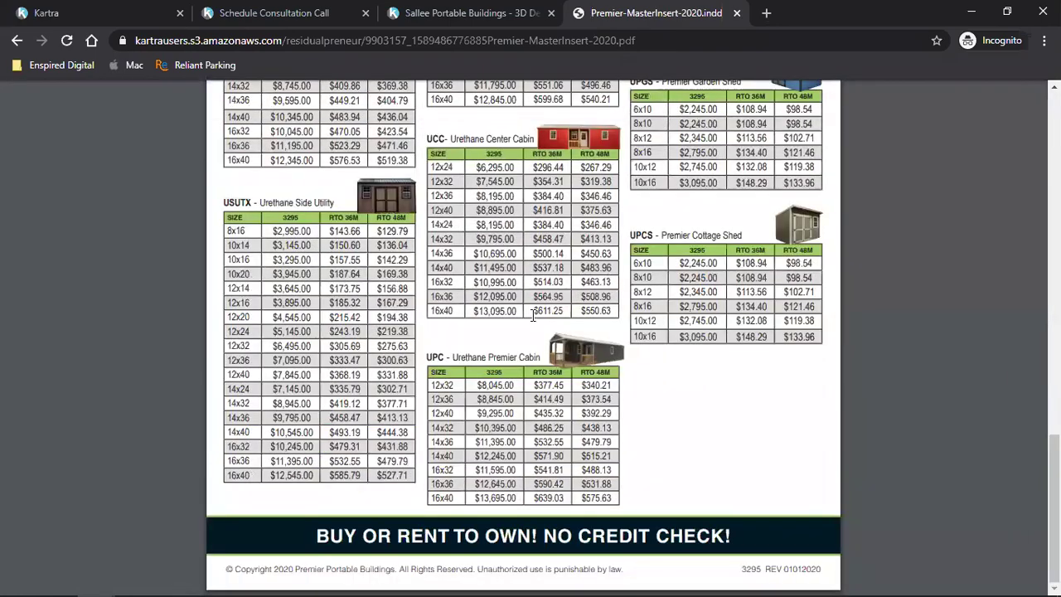
scroll(532, 315, up, 15)
scroll(533, 315, down, 15)
scroll(532, 318, up, 15)
scroll(532, 317, down, 15)
scroll(531, 317, up, 15)
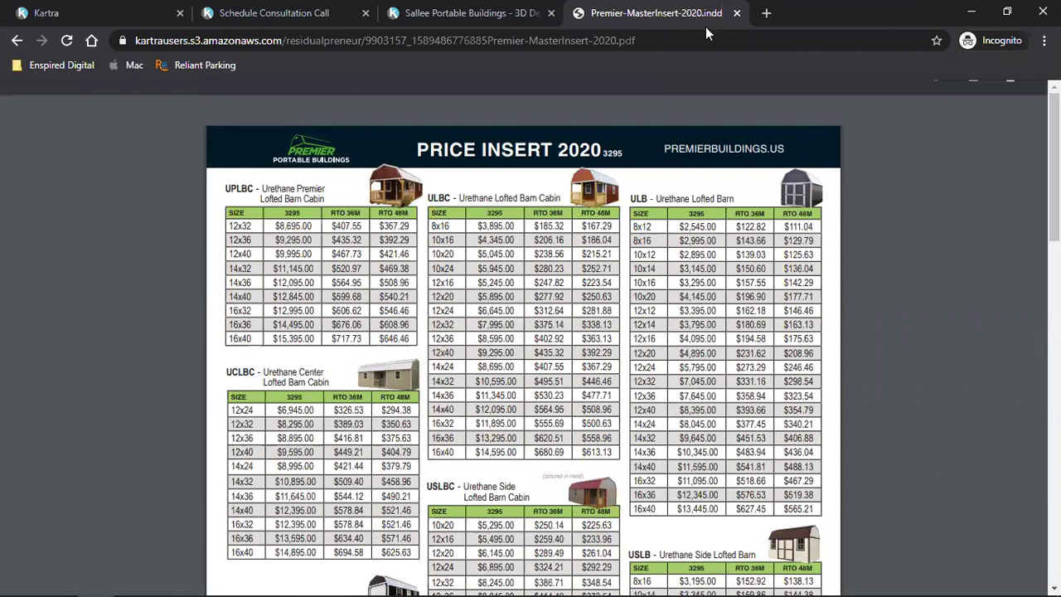
click(736, 13)
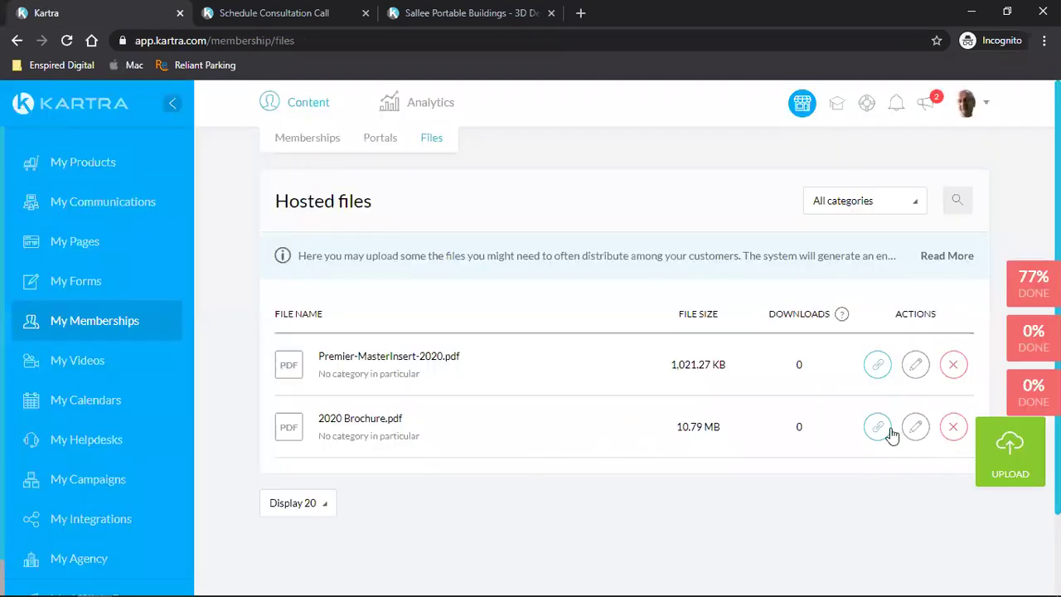
- Copy the direct link to 2020 Brochure.pdf
click(880, 426)
click(607, 441)
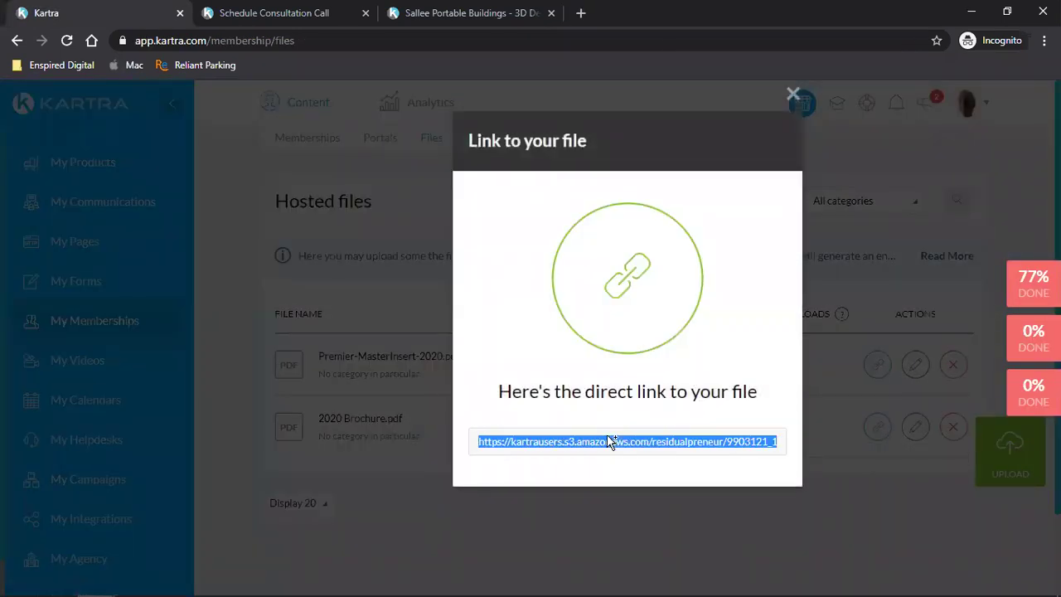
right_click(604, 445)
click(628, 453)
- Open the copied brochure link in a new tab, view the PDF, then close it
click(581, 13)
key(ctrl+v)
key(Return)
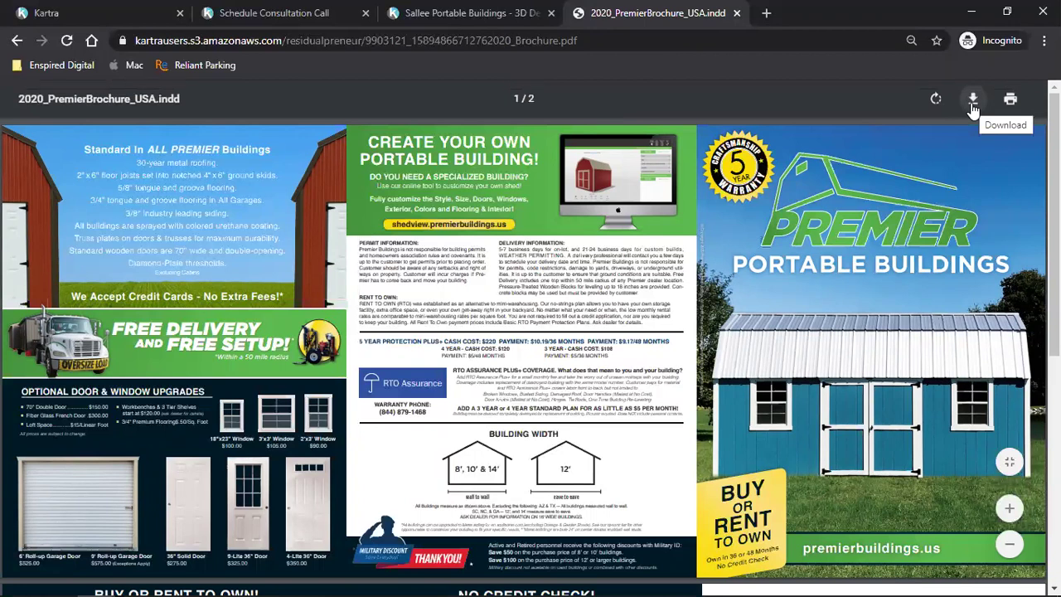
scroll(778, 383, down, 1)
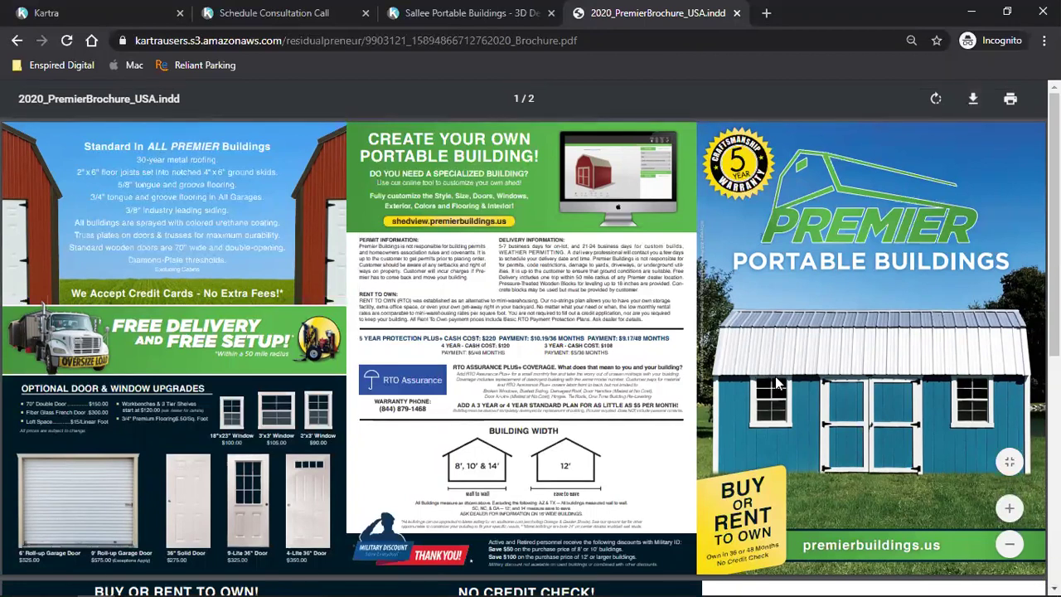
click(737, 13)
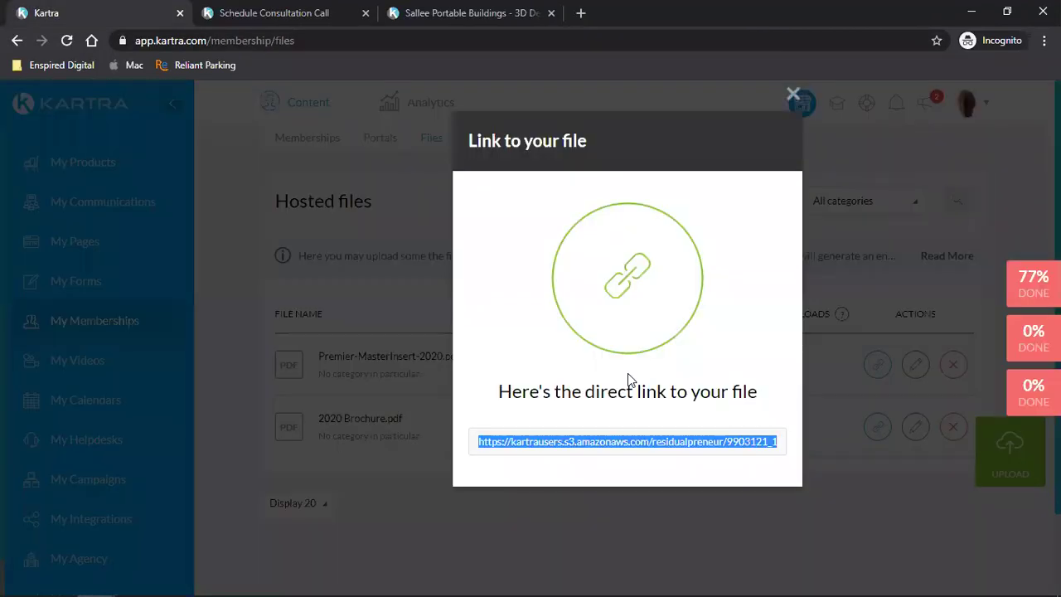
- Close the 'Link to your file' dialog to show the Hosted files list
click(792, 95)
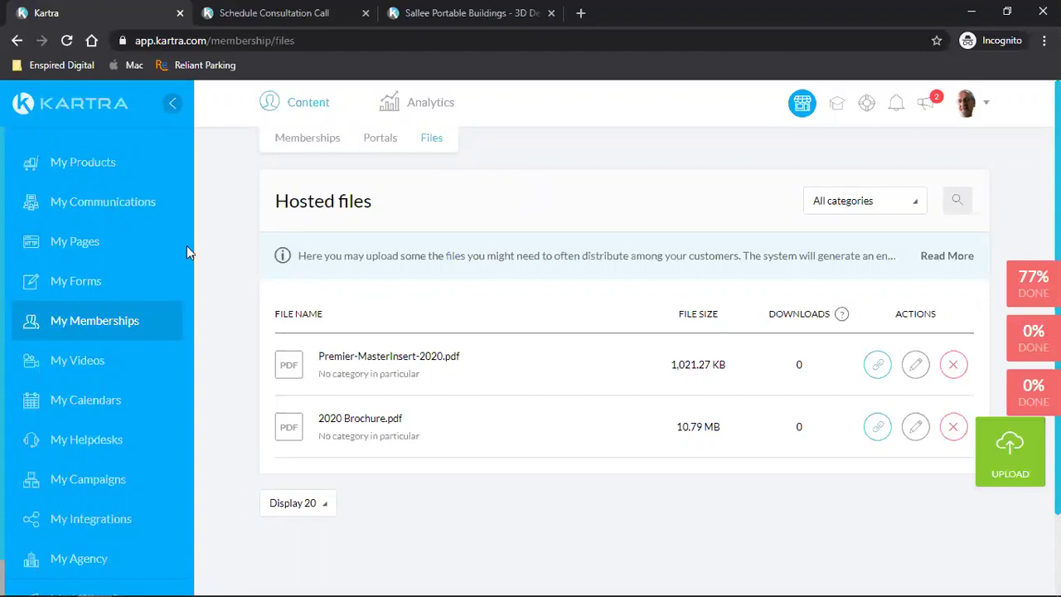
- Open ShedView Design's publishing options from My Pages and close the calendar and consultation tabs
click(89, 243)
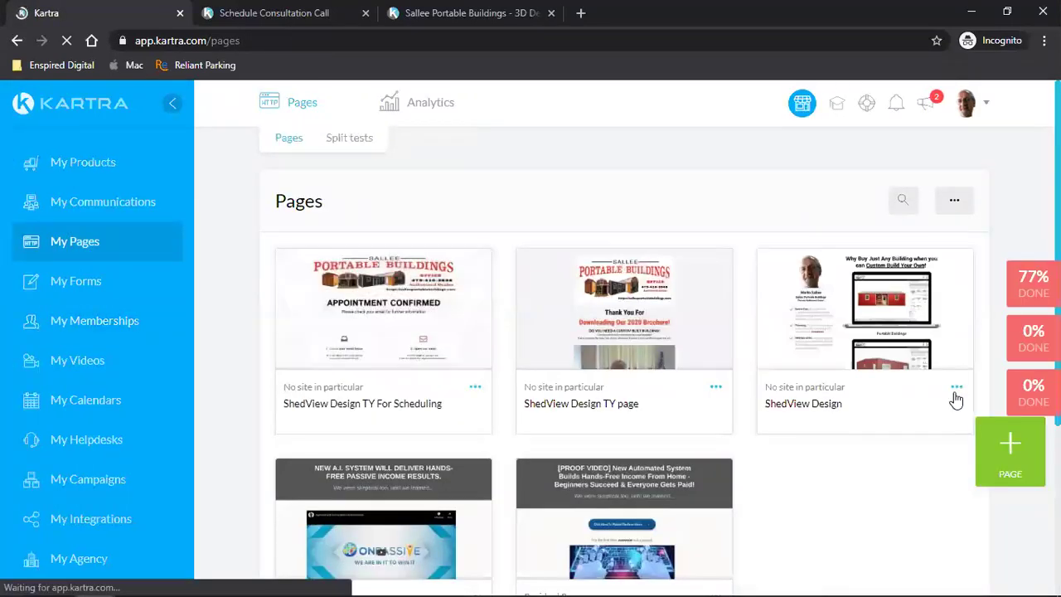
click(956, 390)
click(849, 343)
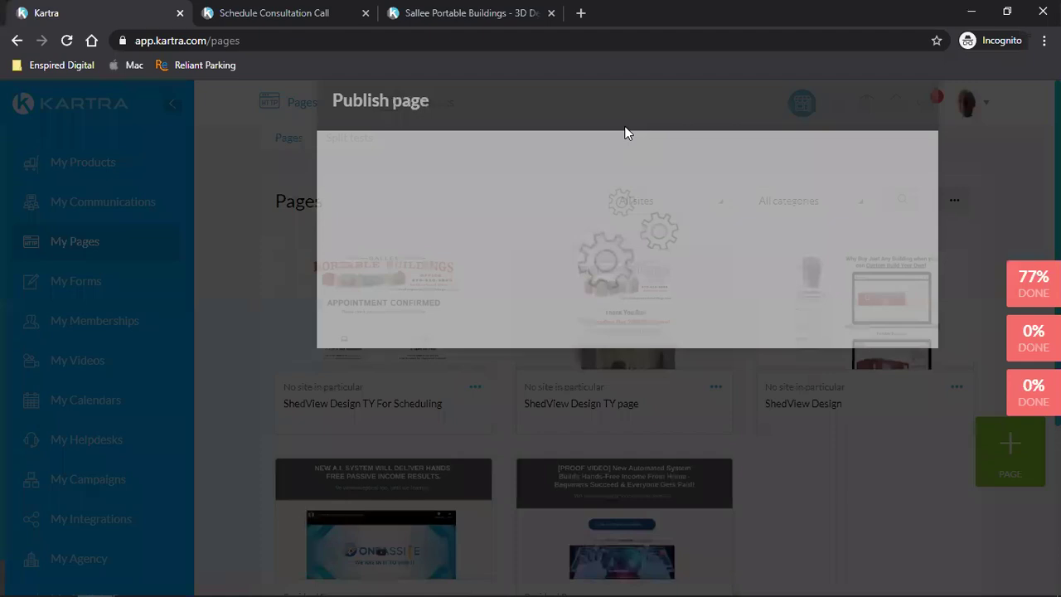
click(531, 12)
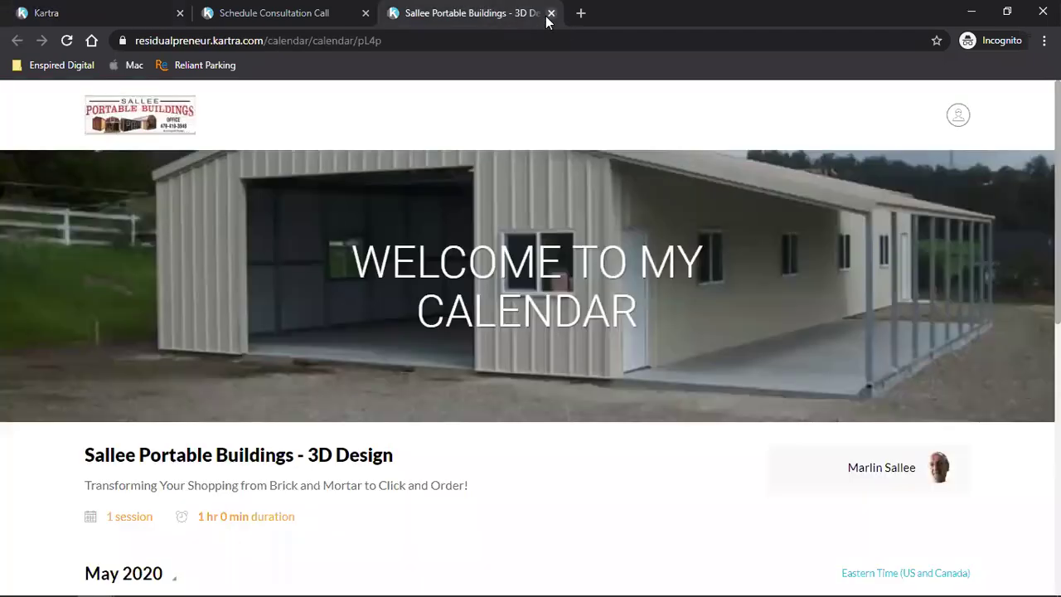
click(550, 13)
key(Home)
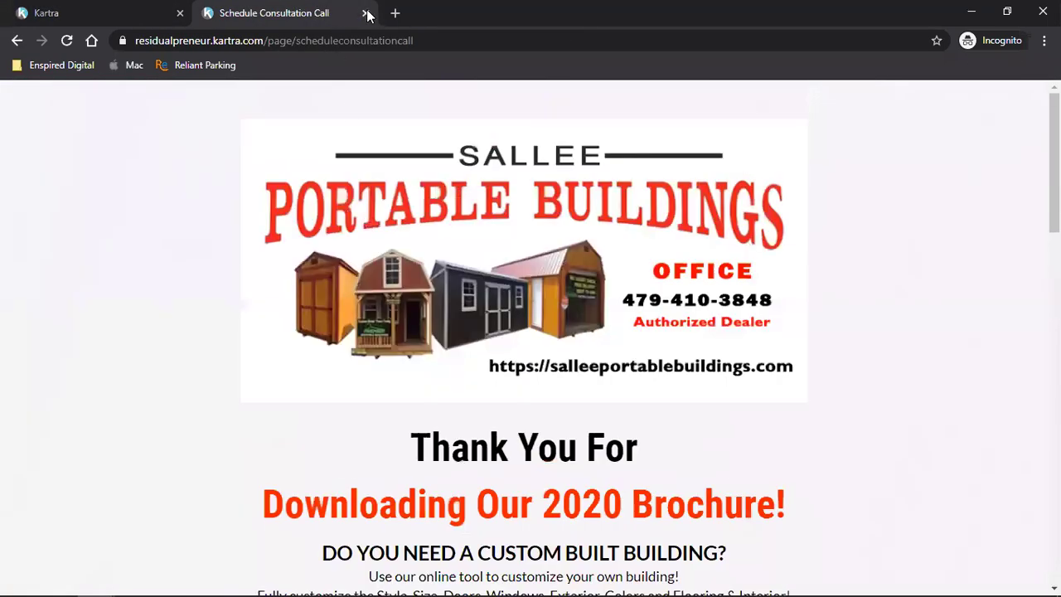
click(365, 13)
- Copy the ShedView Design page link and make its ApZ137 slug editable
click(457, 245)
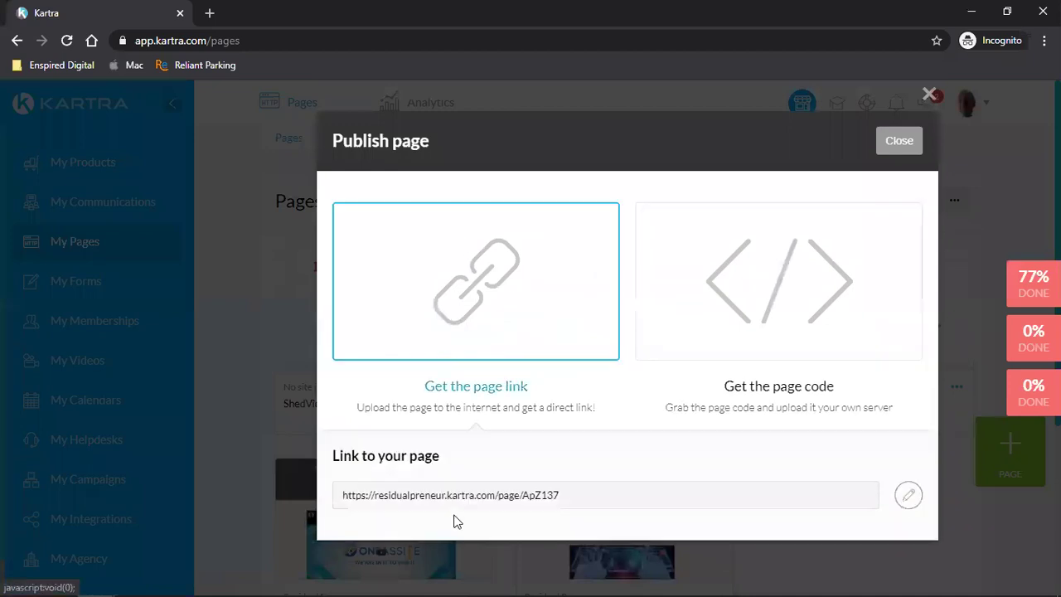
triple_click(461, 499)
right_click(460, 501)
click(478, 513)
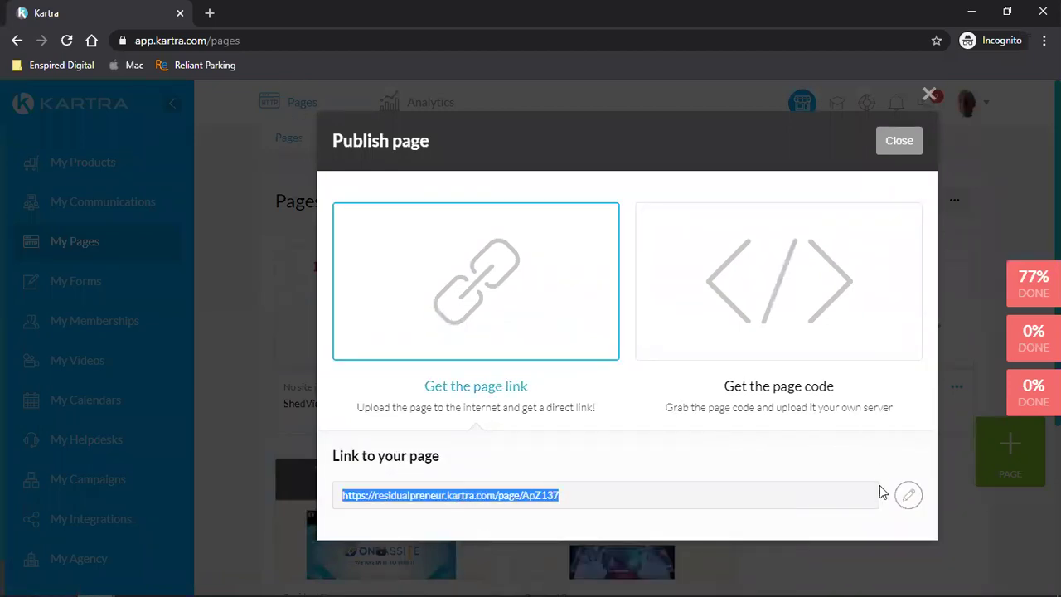
click(909, 496)
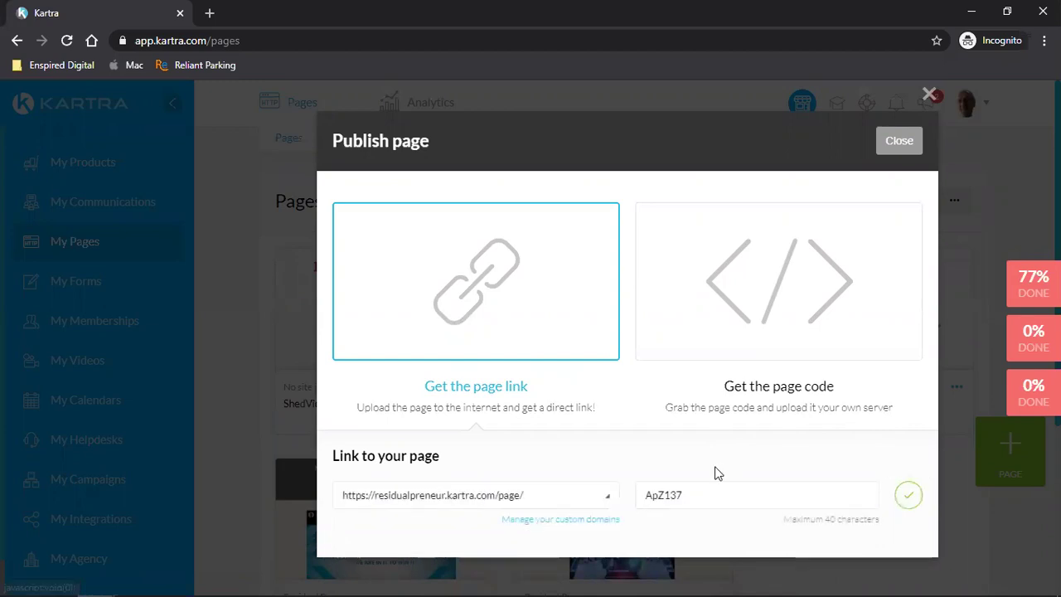
double_click(691, 495)
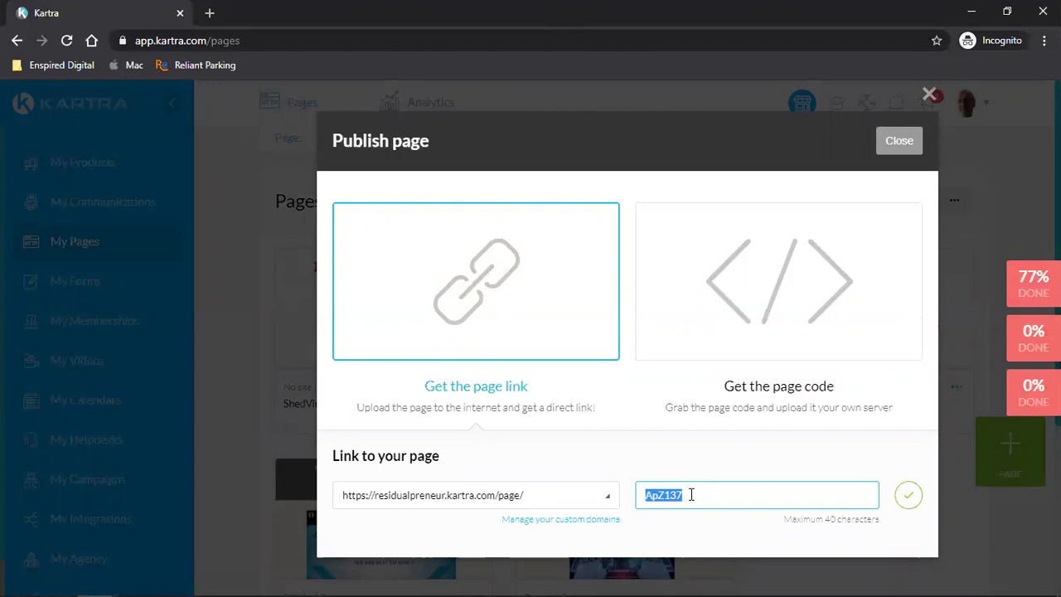
- Reopen ShedView Design's publishing options and select the end of its direct link
click(897, 148)
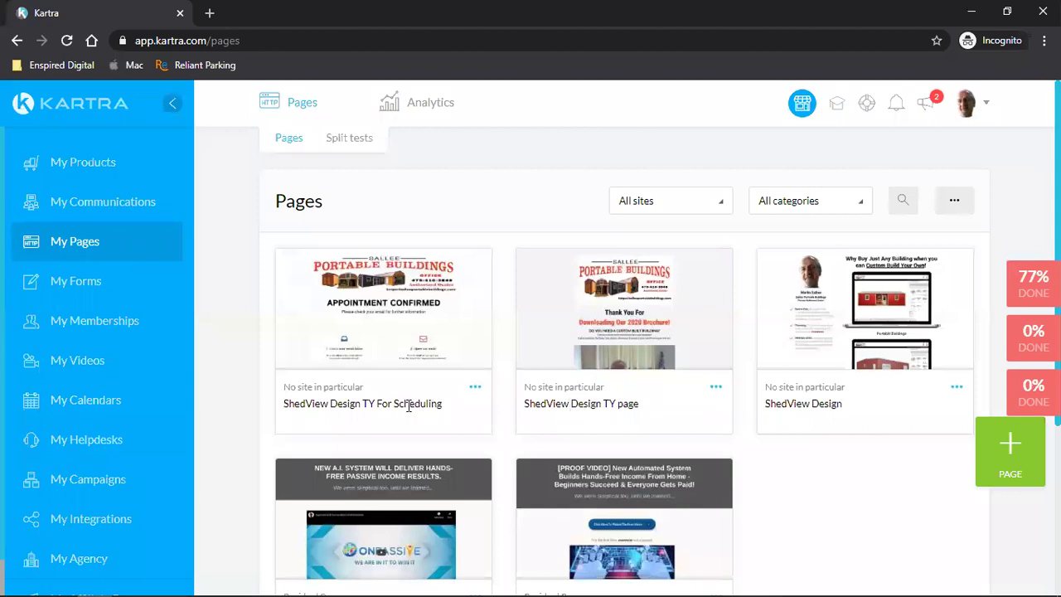
triple_click(792, 404)
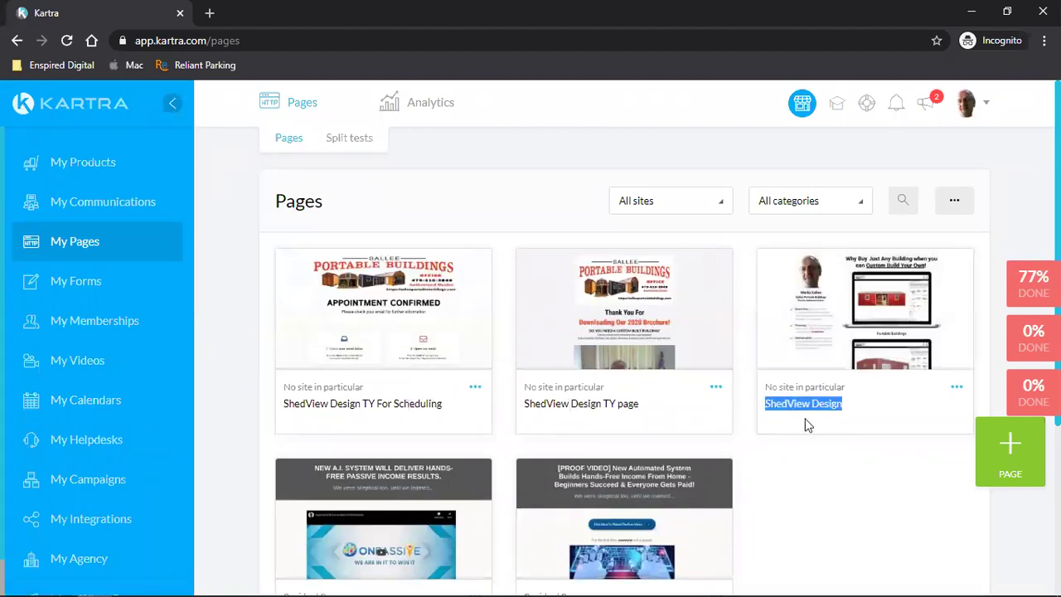
click(959, 390)
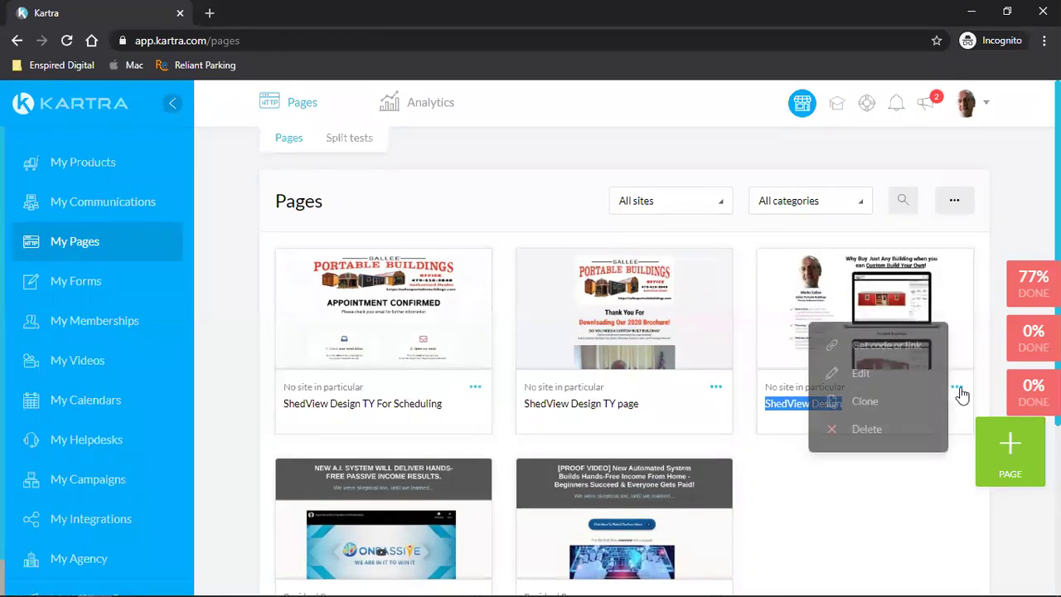
click(879, 349)
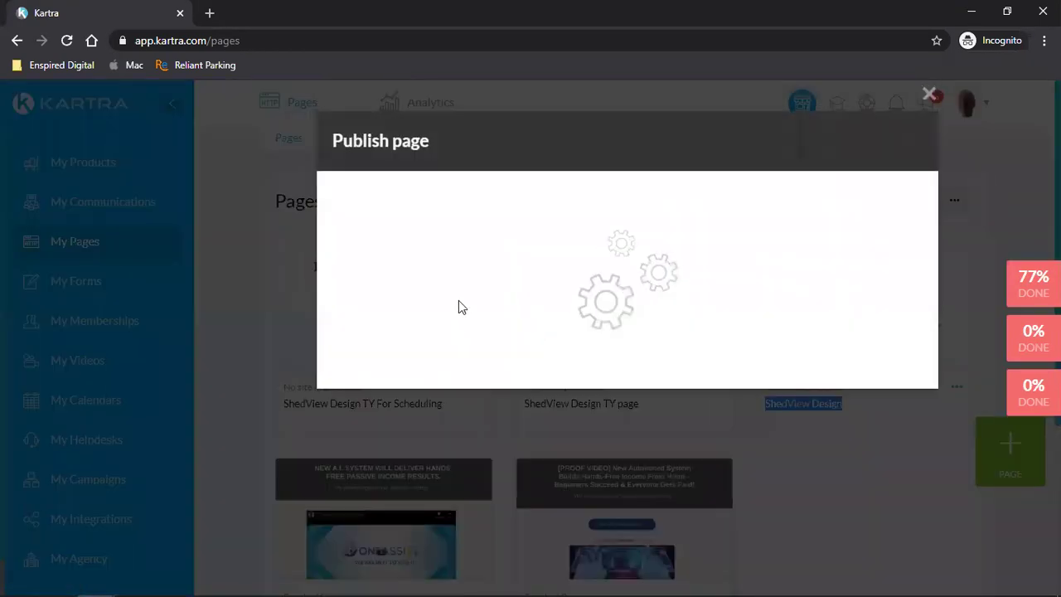
click(450, 304)
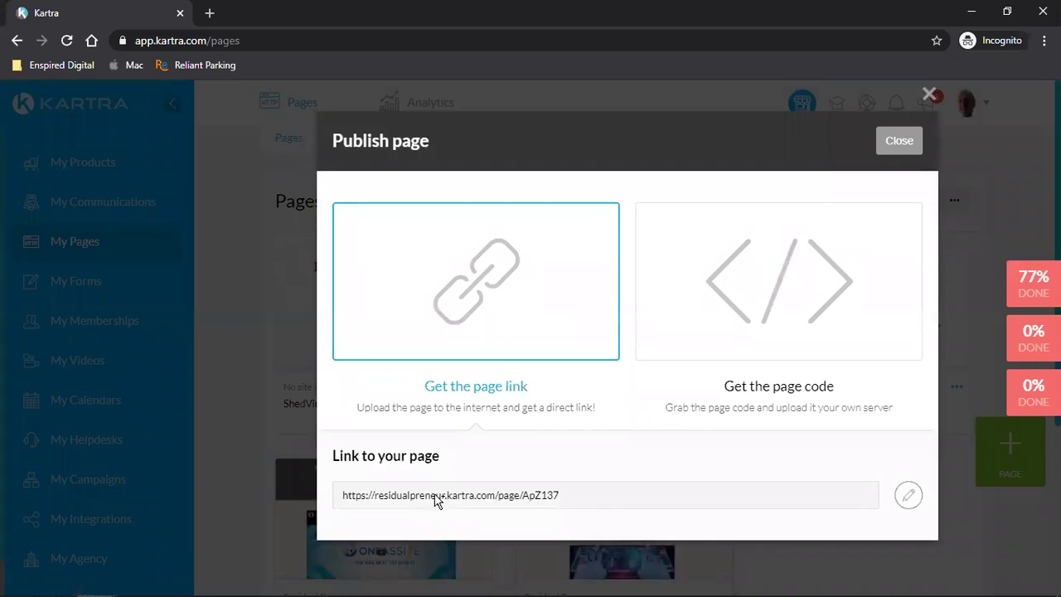
click(438, 498)
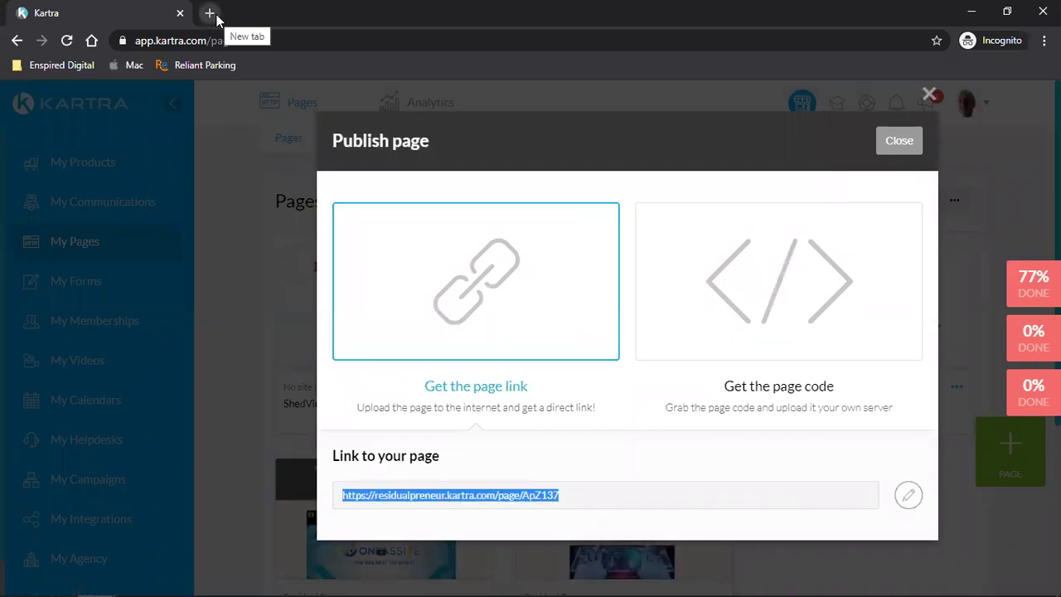
click(537, 506)
drag(529, 502, 569, 504)
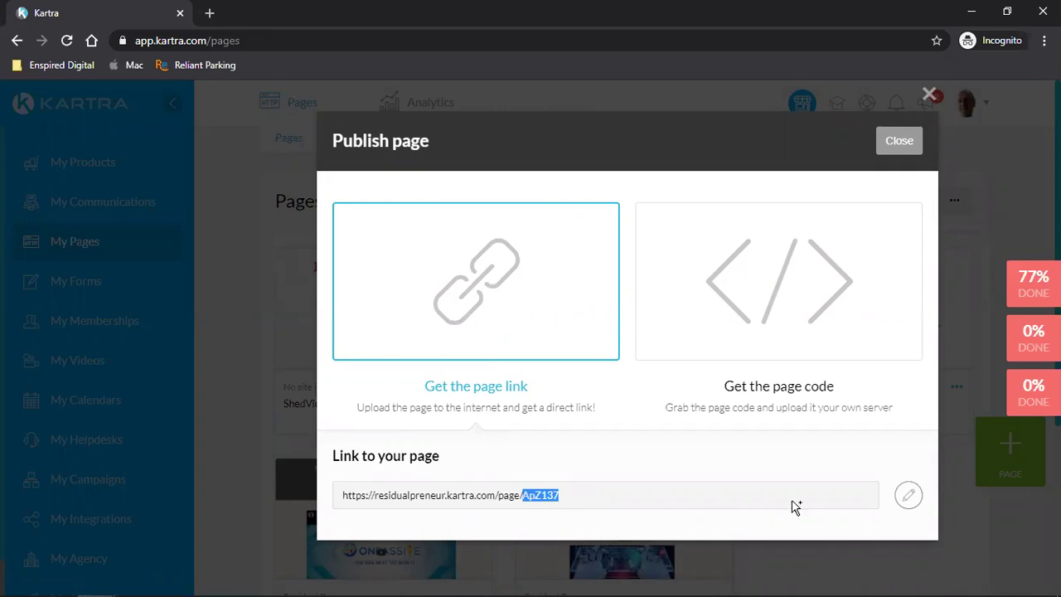
- Edit and save the page address with the ApZ137 slug, then close the dialog
click(908, 508)
double_click(688, 489)
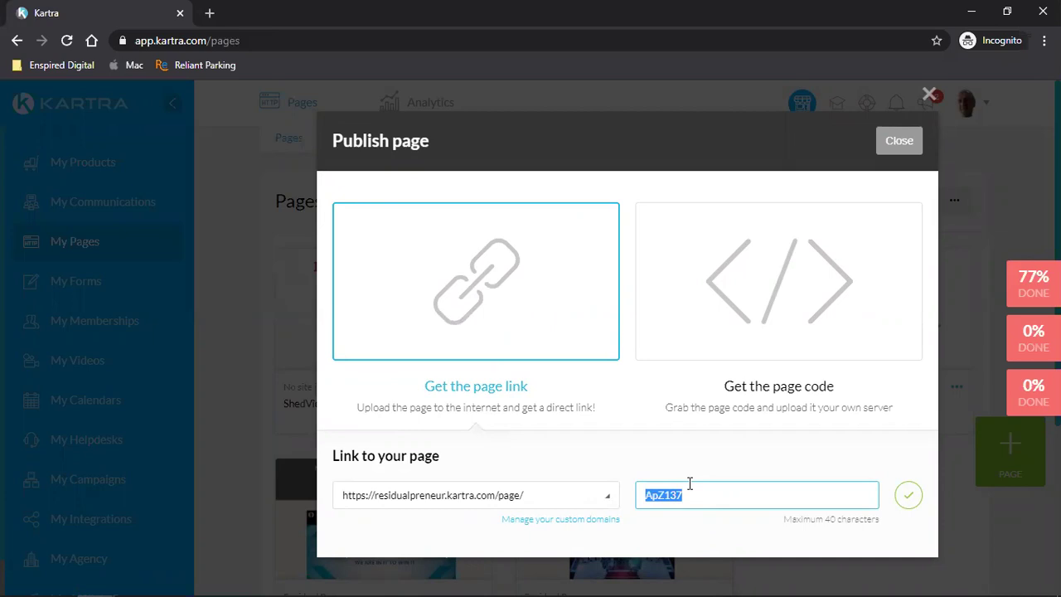
click(909, 497)
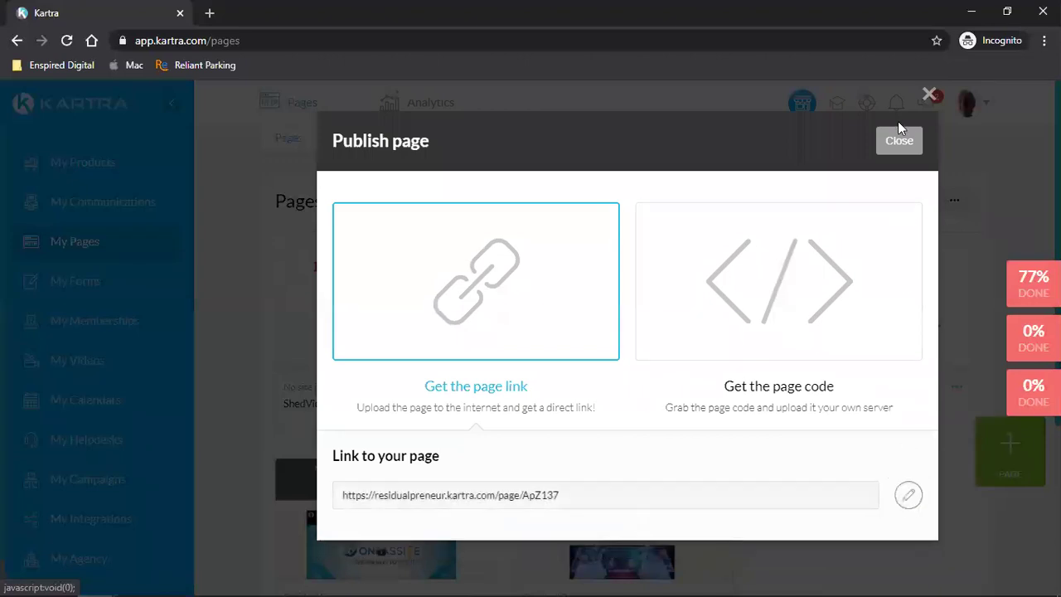
click(893, 154)
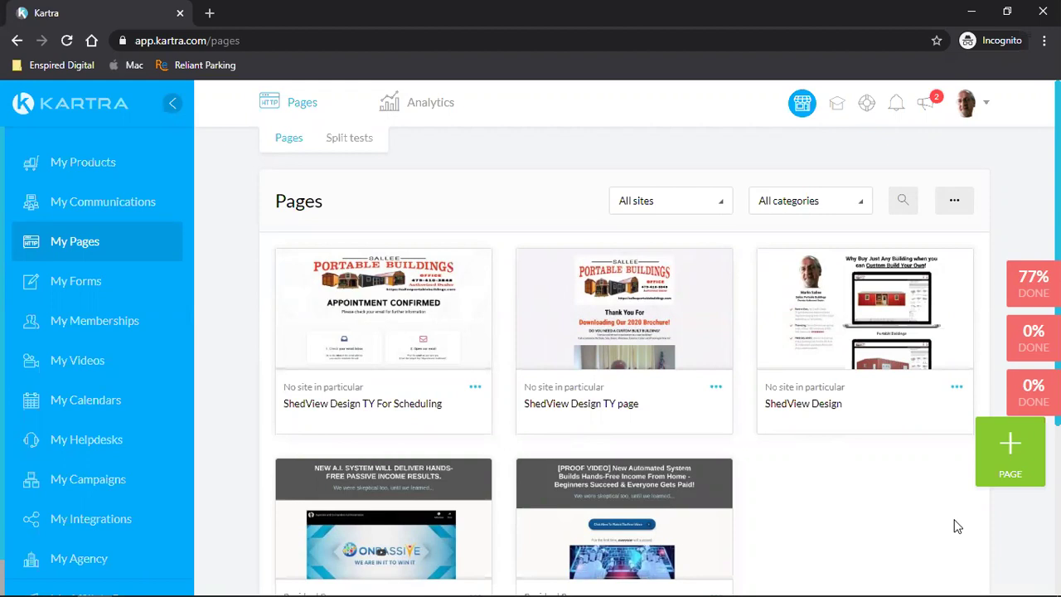
click(968, 116)
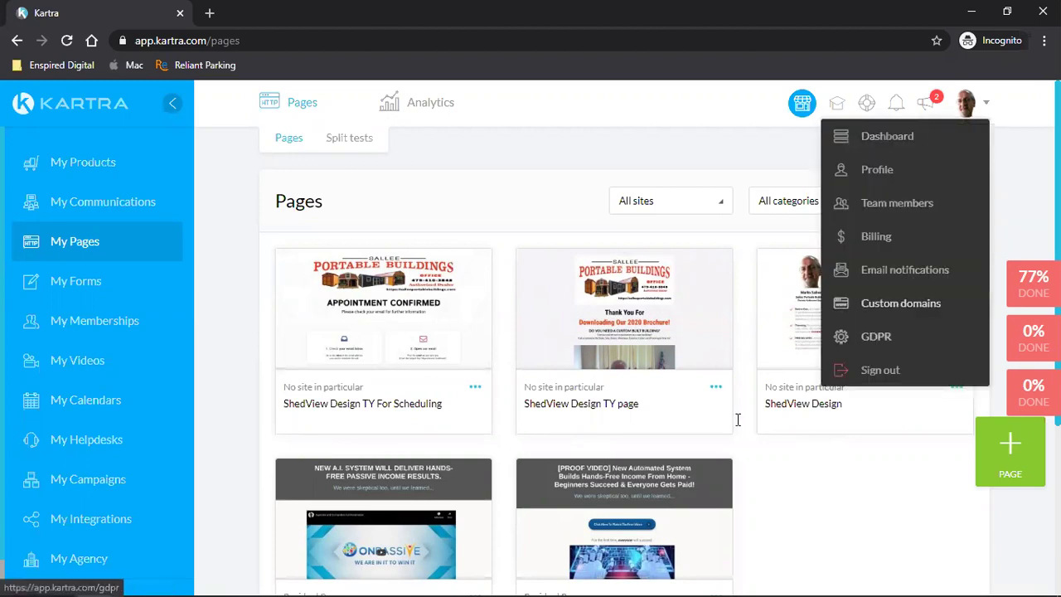
click(885, 313)
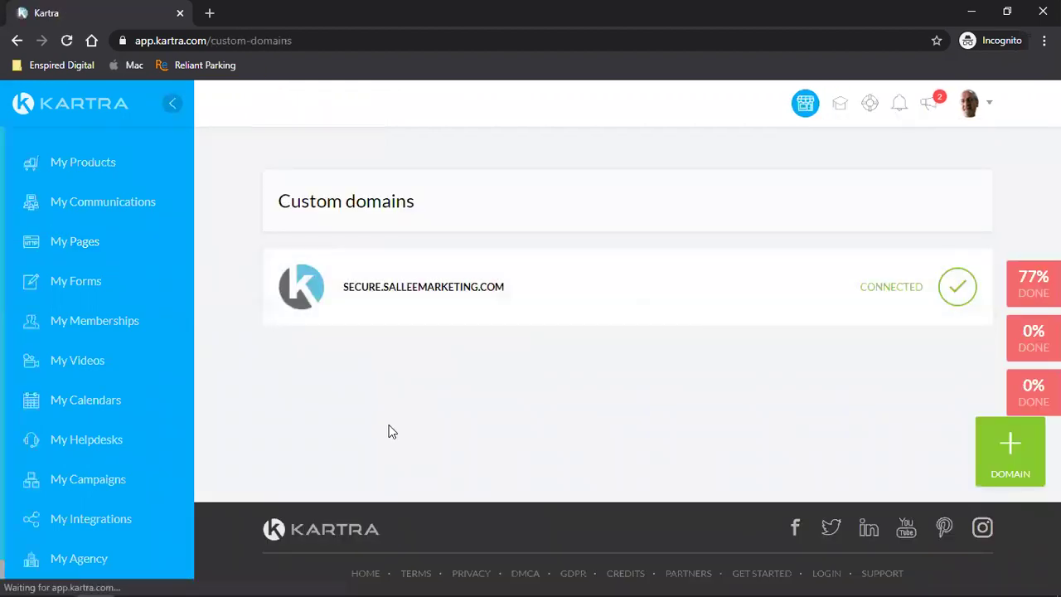
click(98, 241)
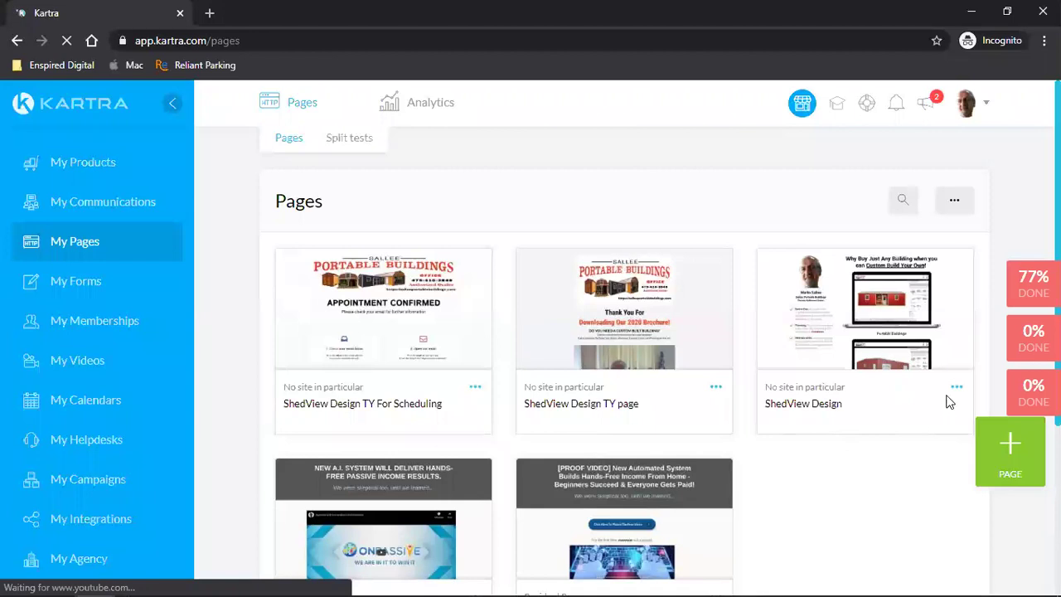
- Check ShedView Design's page settings without changes, then open its publishing options
click(957, 387)
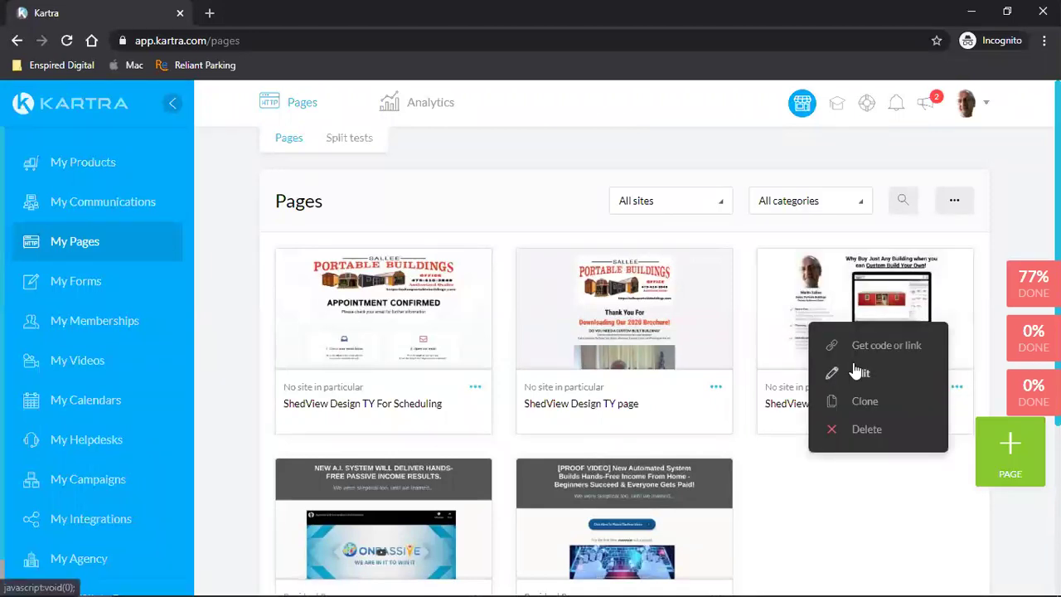
click(855, 373)
click(733, 150)
click(956, 388)
click(881, 345)
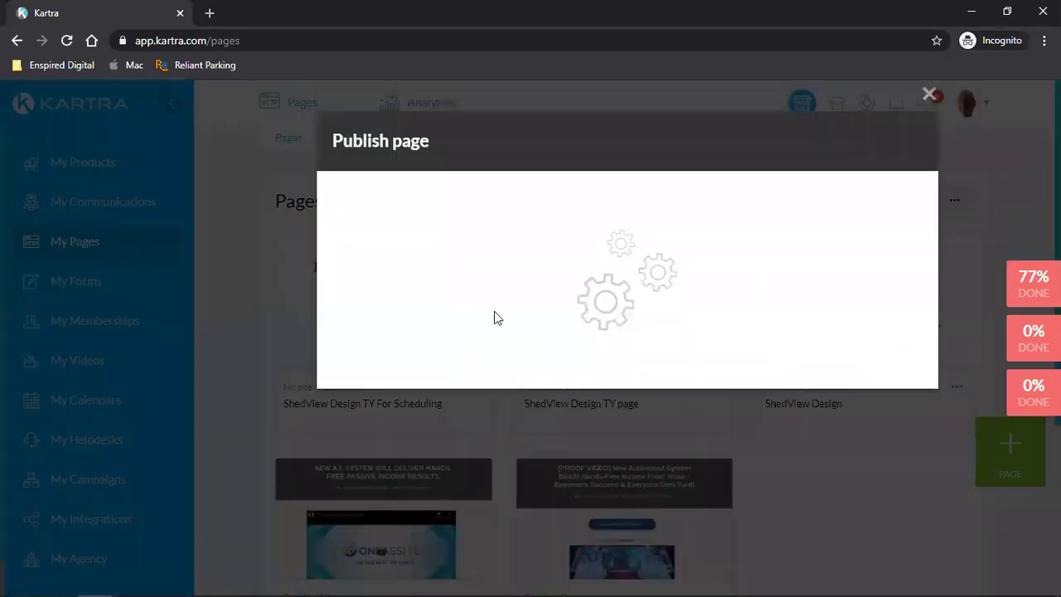
- Switch the page link's domain to secure.salleemarketing.com, keeping the ApZ137 slug
click(457, 306)
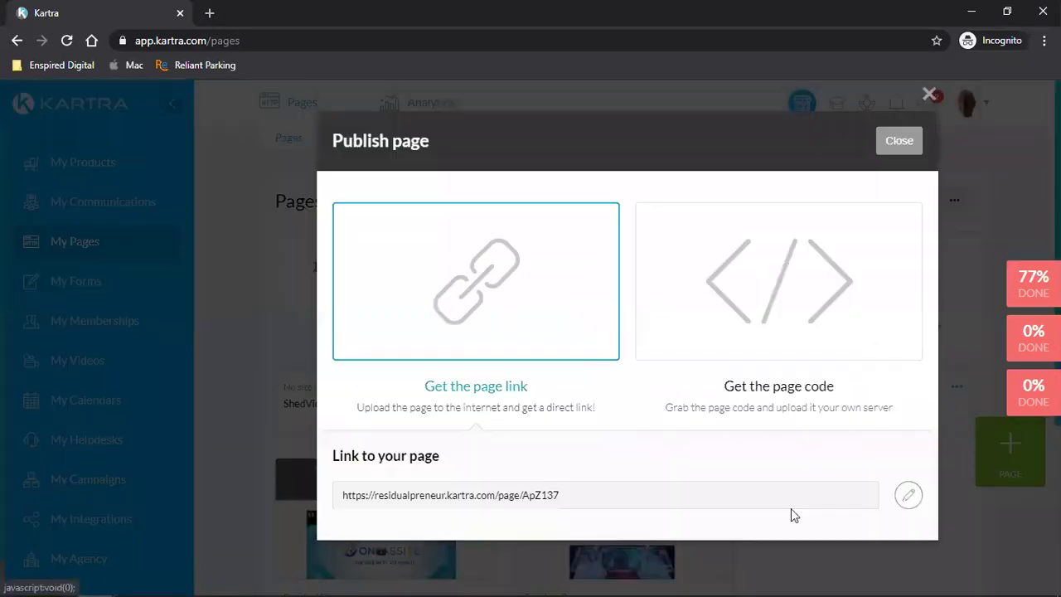
click(909, 495)
click(458, 502)
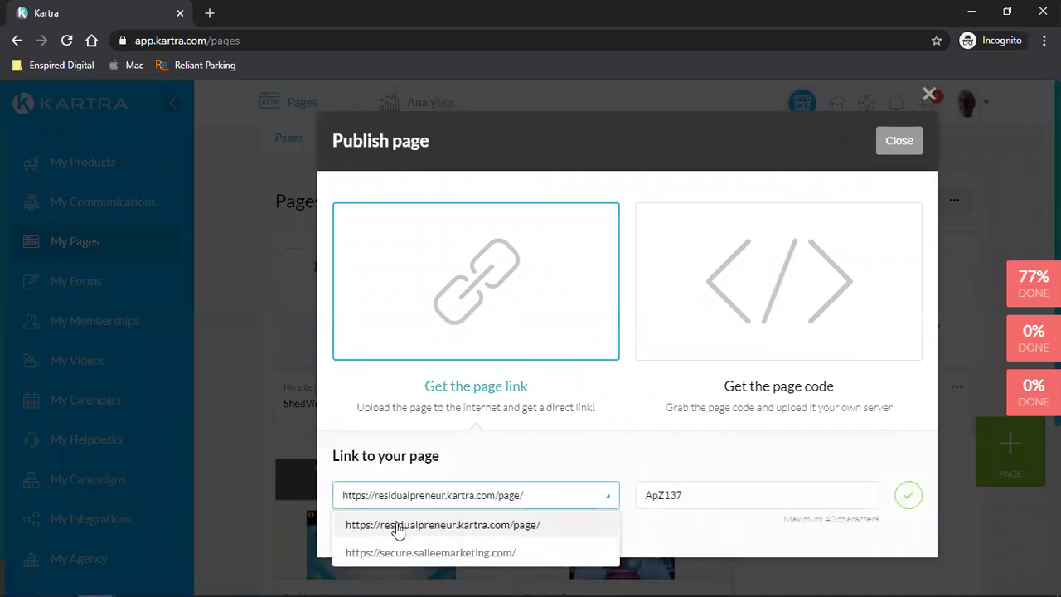
click(365, 557)
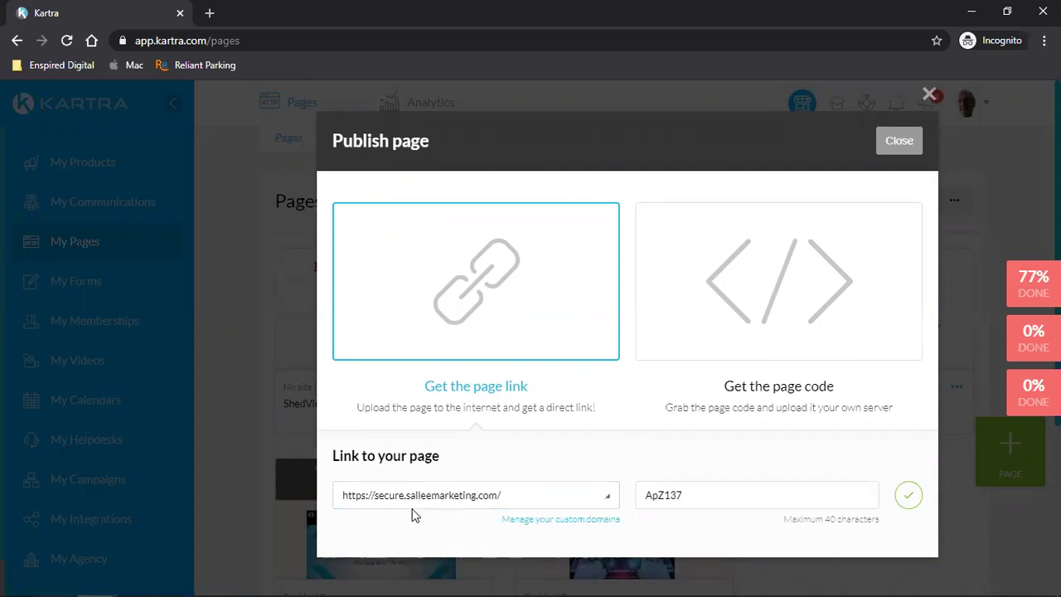
double_click(689, 503)
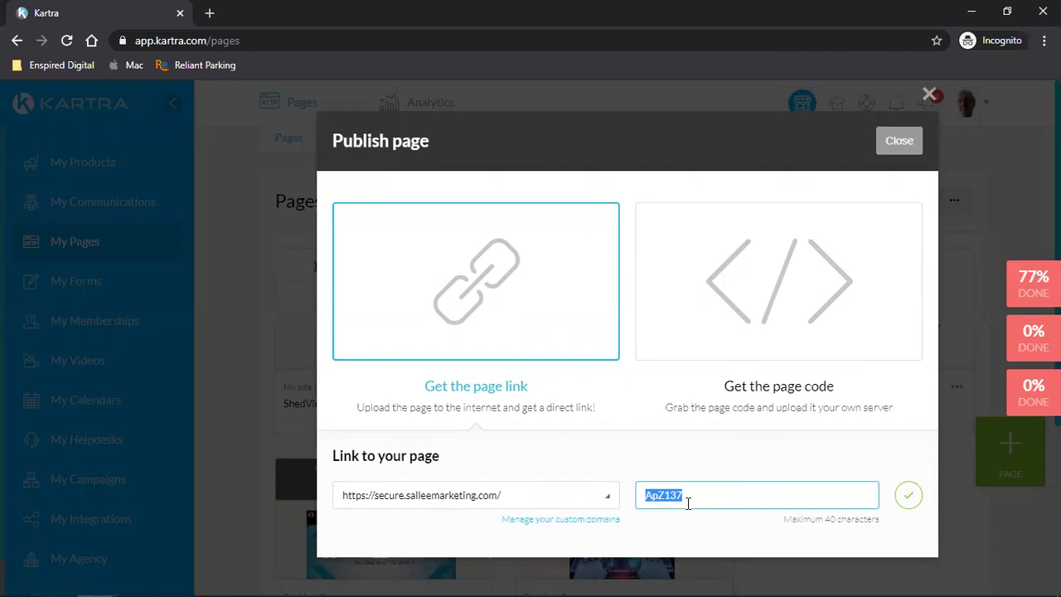
click(480, 498)
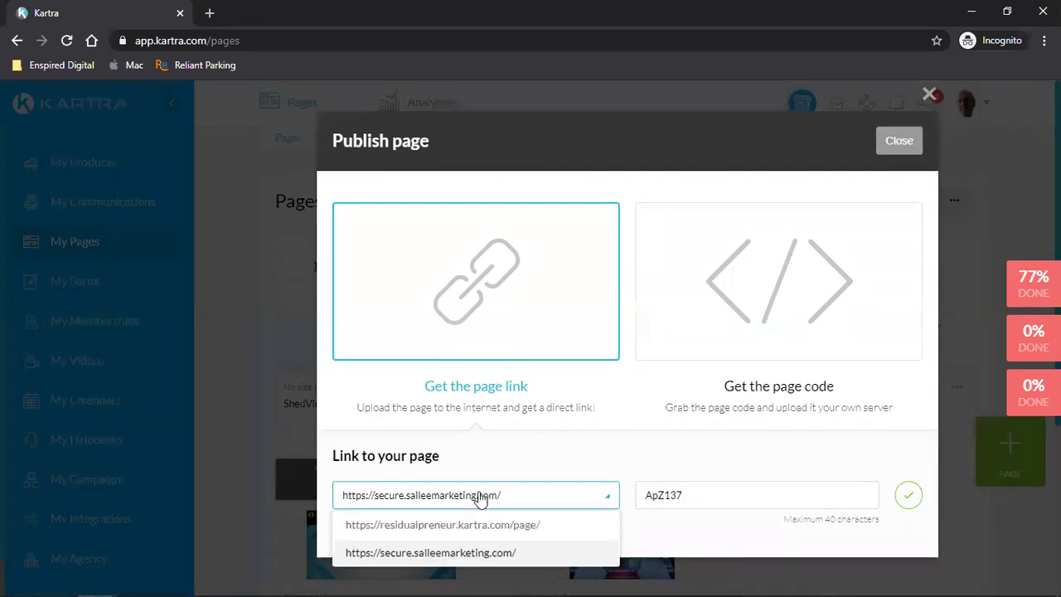
click(900, 146)
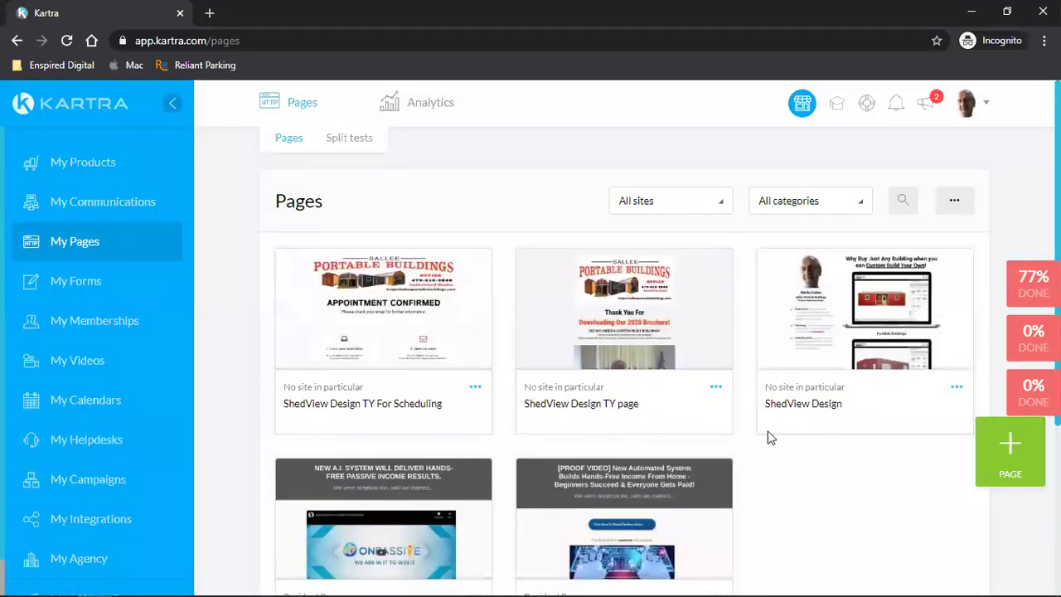
- Reopen ShedView Design's publishing options and get the published page's direct link
click(956, 387)
click(886, 357)
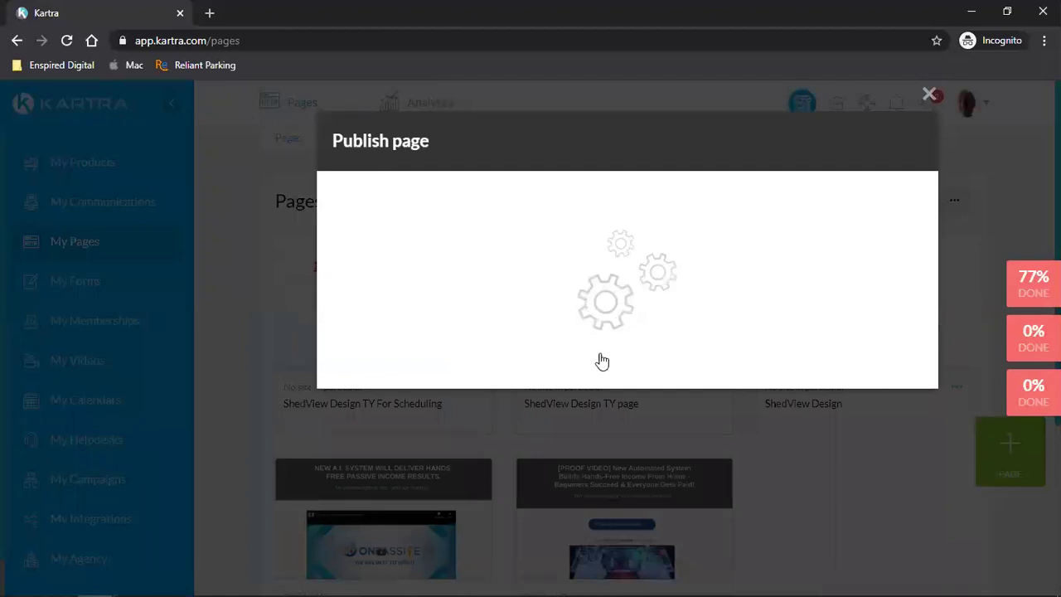
click(464, 315)
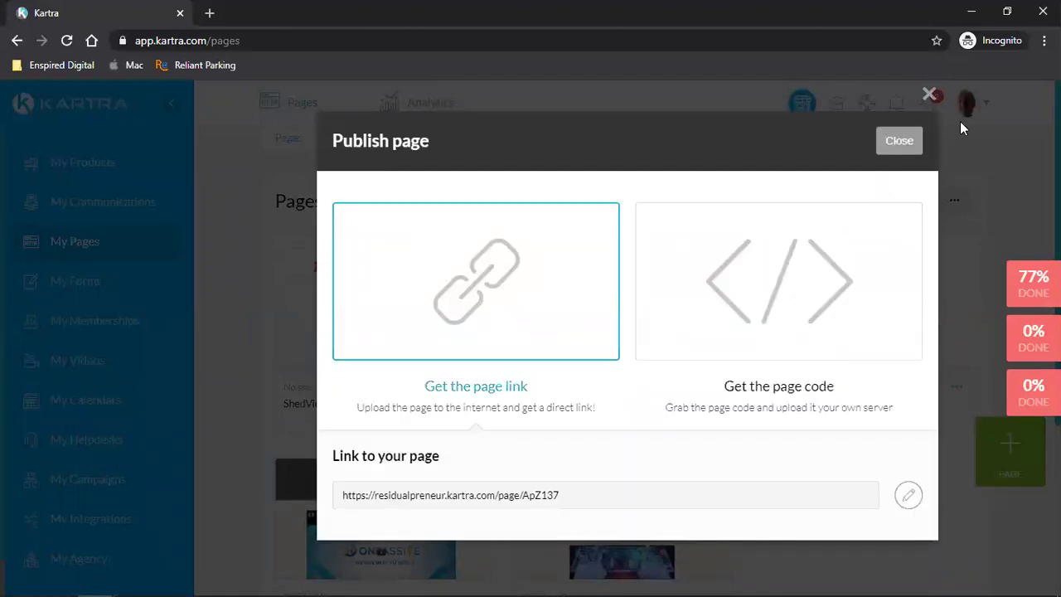
click(930, 95)
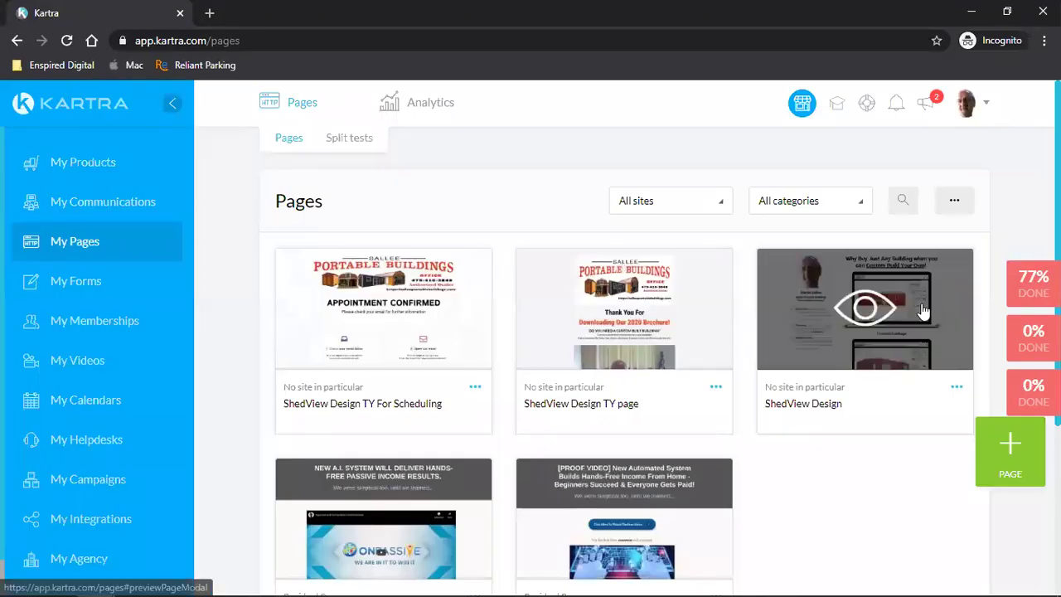
click(966, 103)
- Go to Custom domains and review secure.salleemarketing.com's settings without changes
click(906, 313)
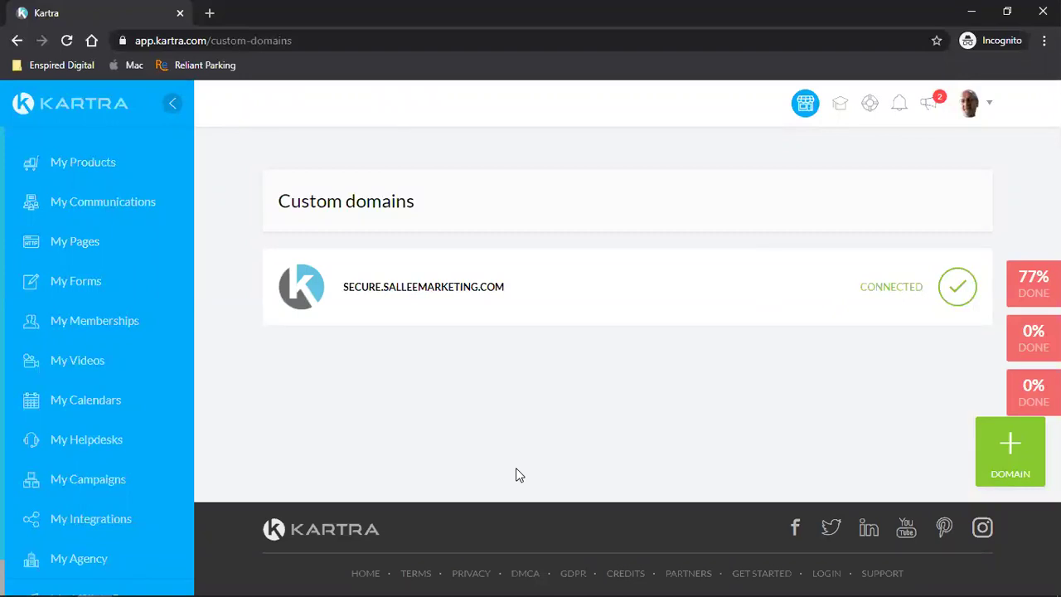
mouse_move(387, 295)
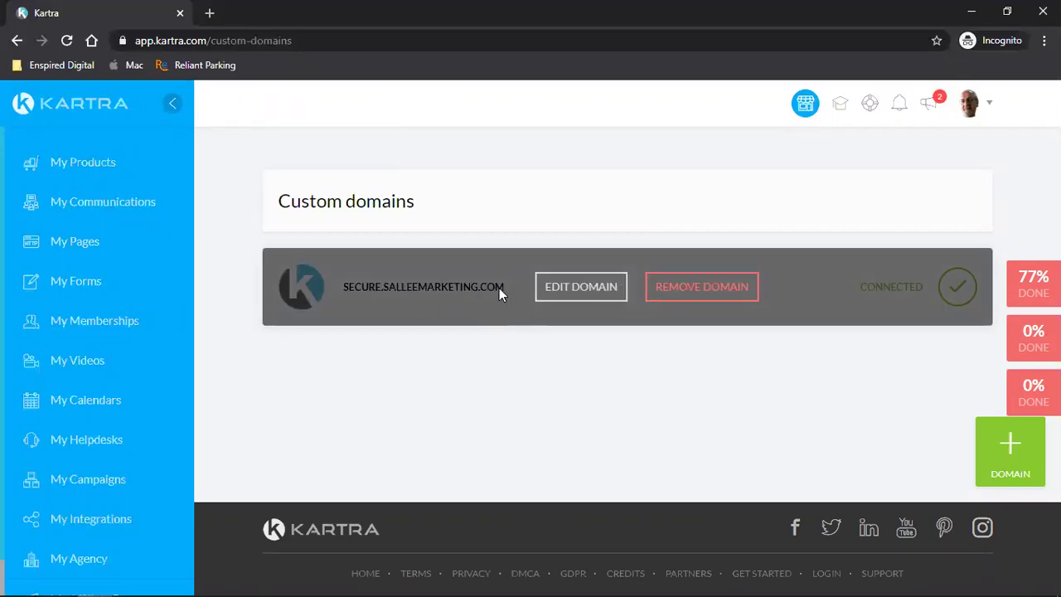
click(590, 288)
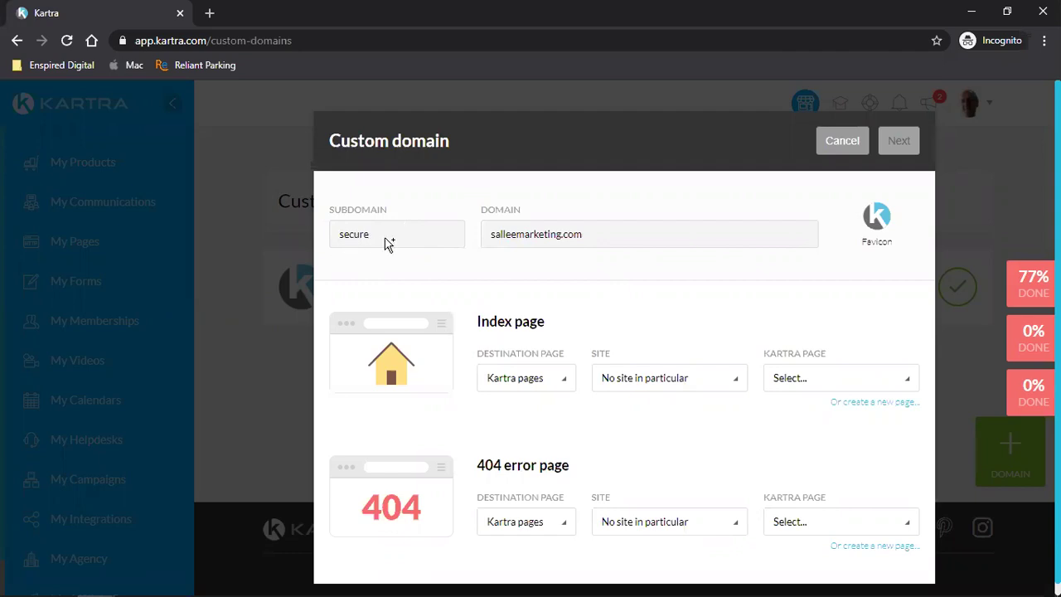
scroll(644, 343, down, 1)
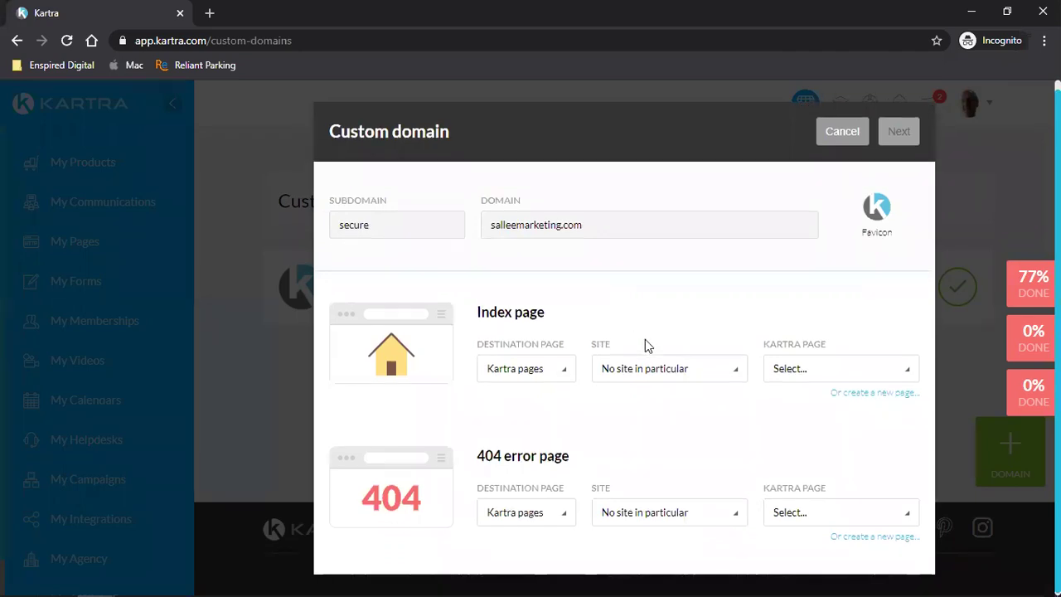
click(837, 139)
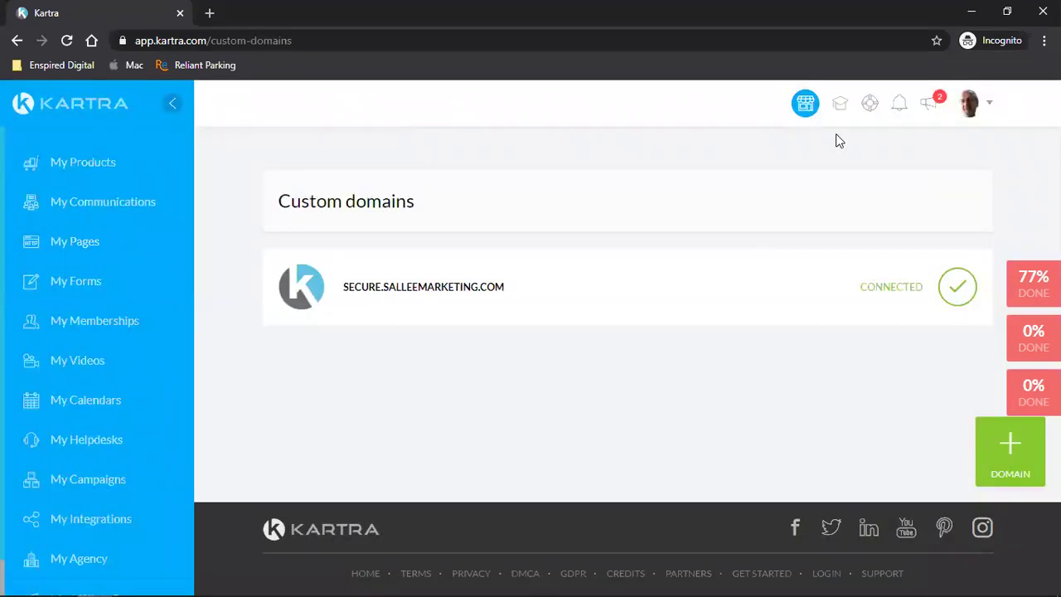
- Recheck the secure domain's settings, then delete secure.salleemarketing.com
mouse_move(792, 290)
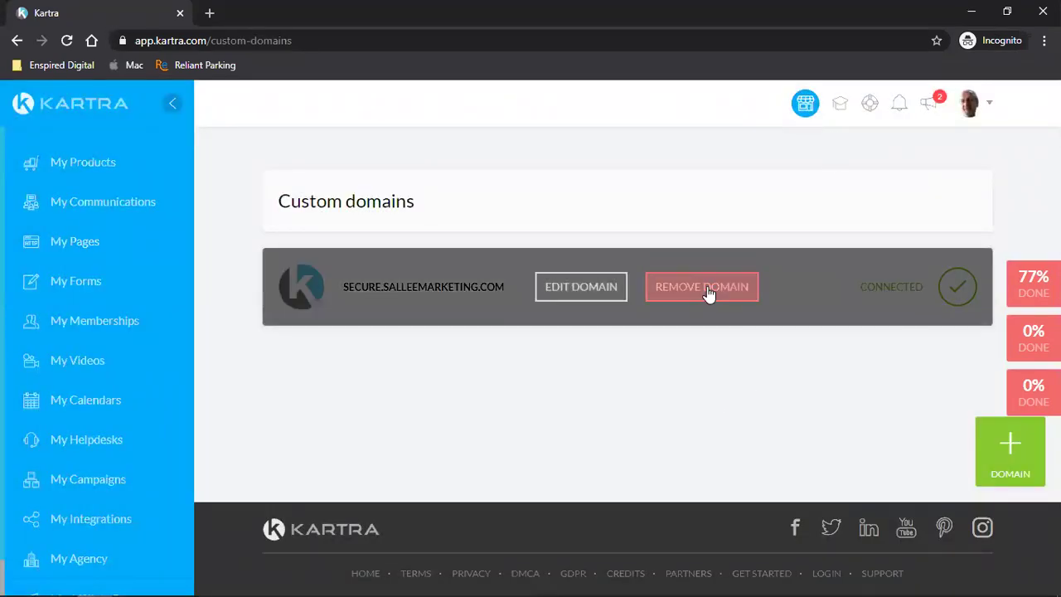
click(571, 288)
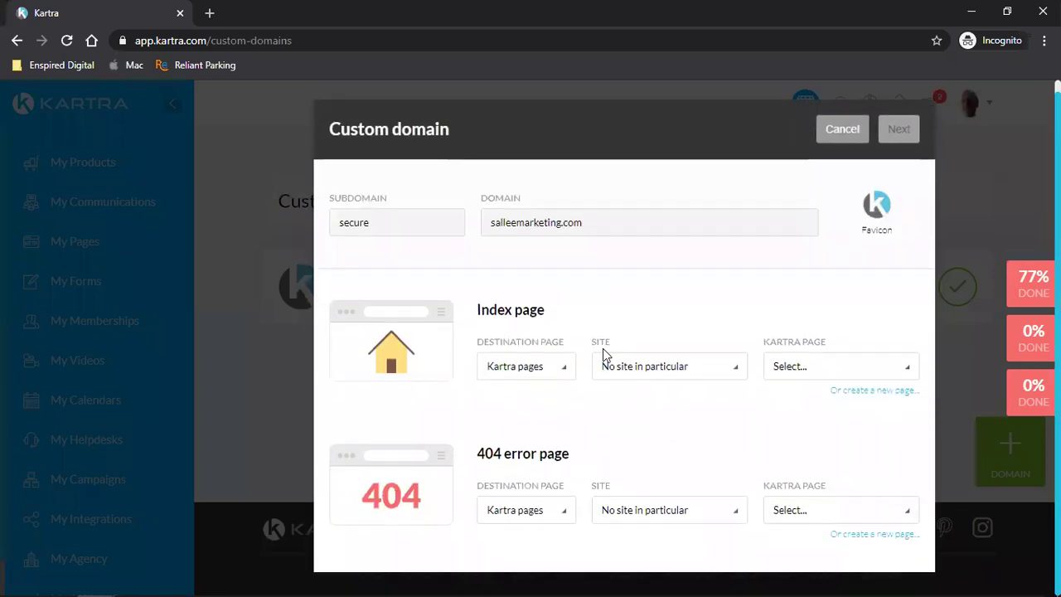
click(839, 138)
mouse_move(597, 290)
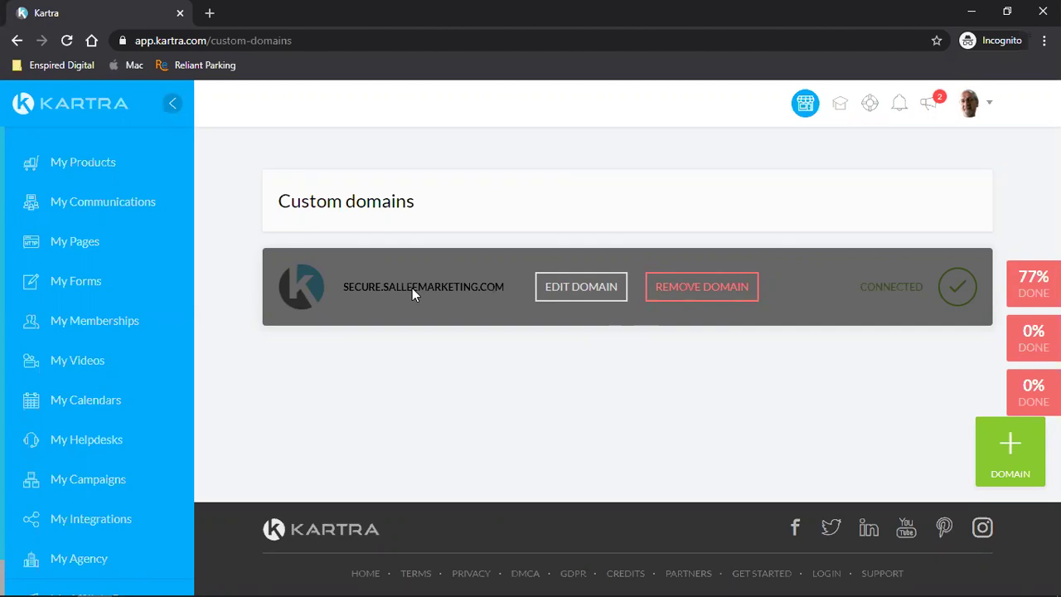
click(720, 288)
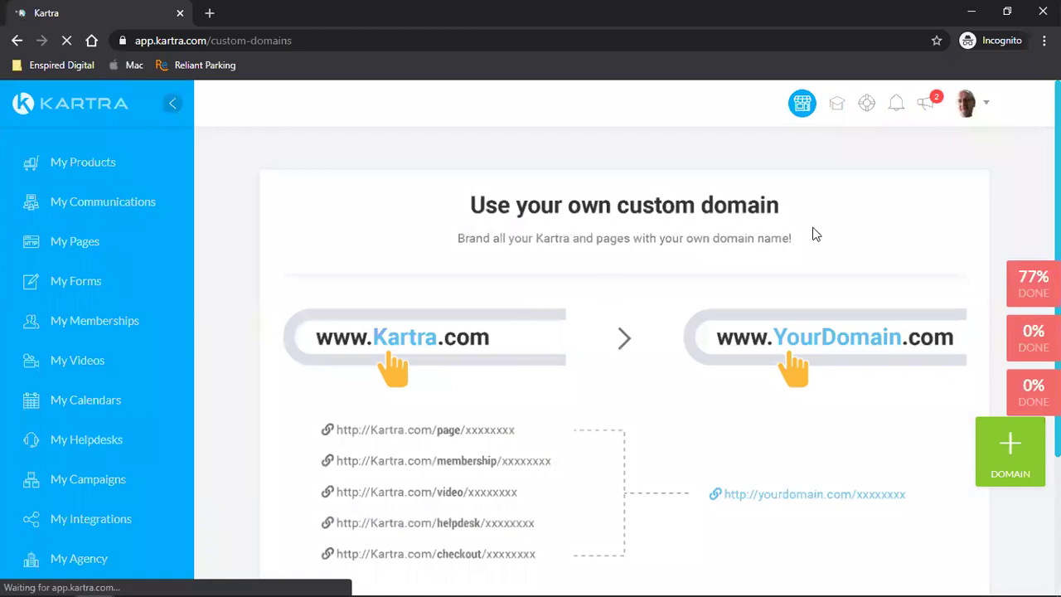
click(1002, 461)
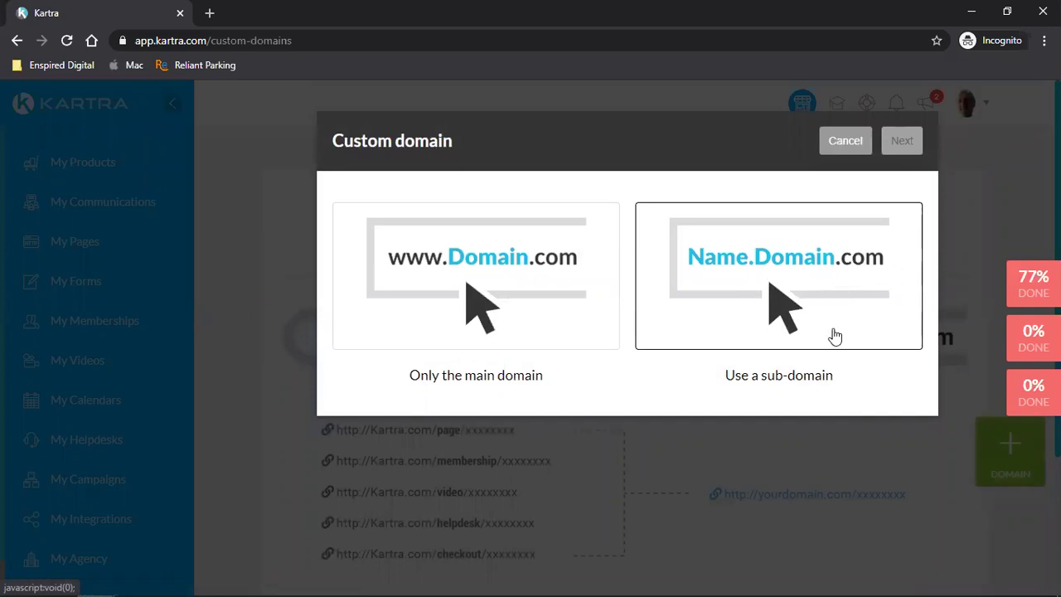
click(430, 294)
click(420, 453)
text(sa)
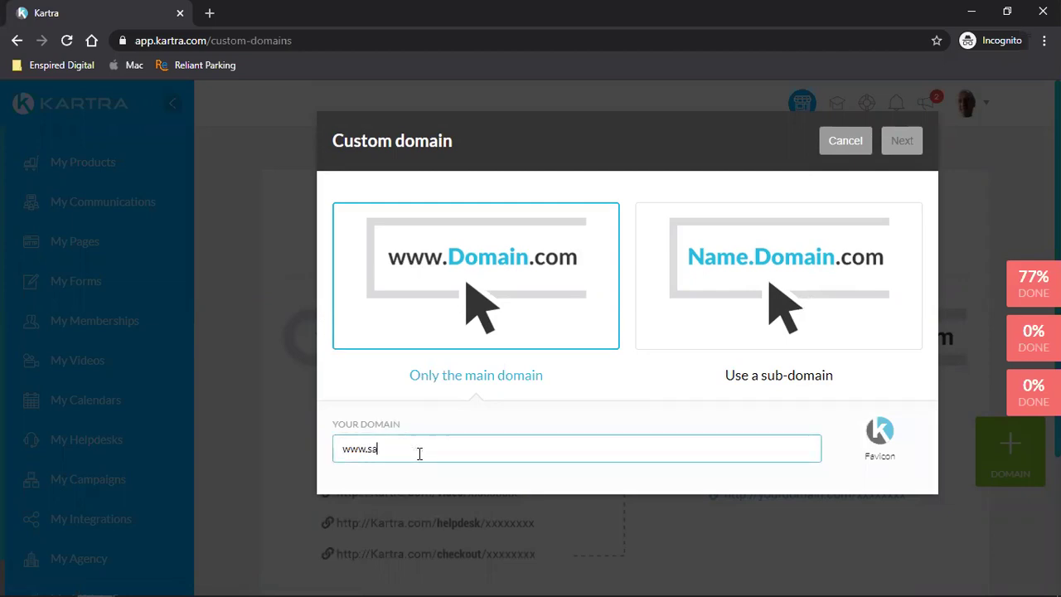
text(lleemarketing.com)
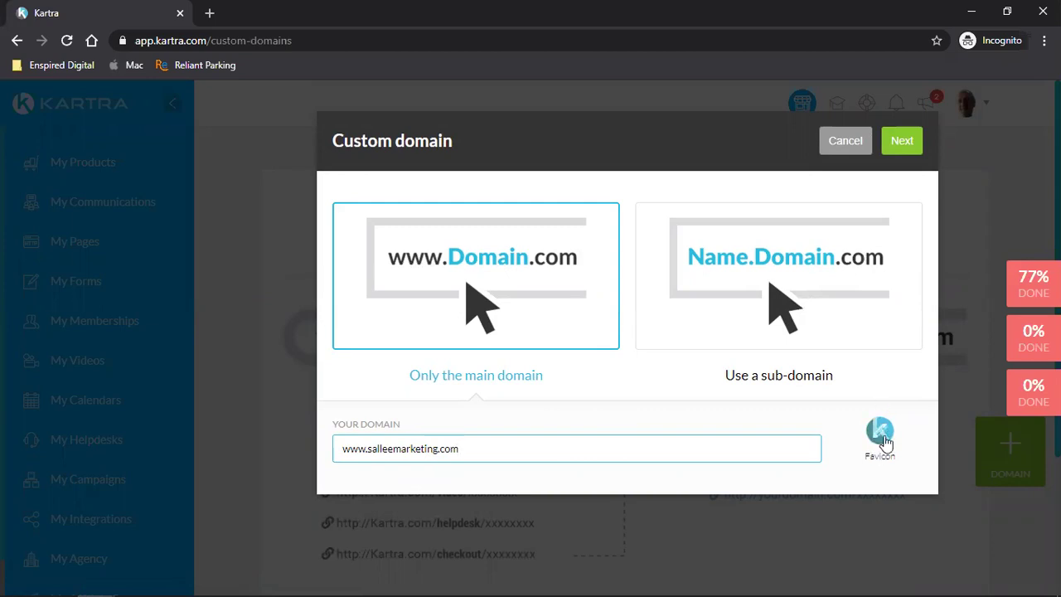
click(899, 140)
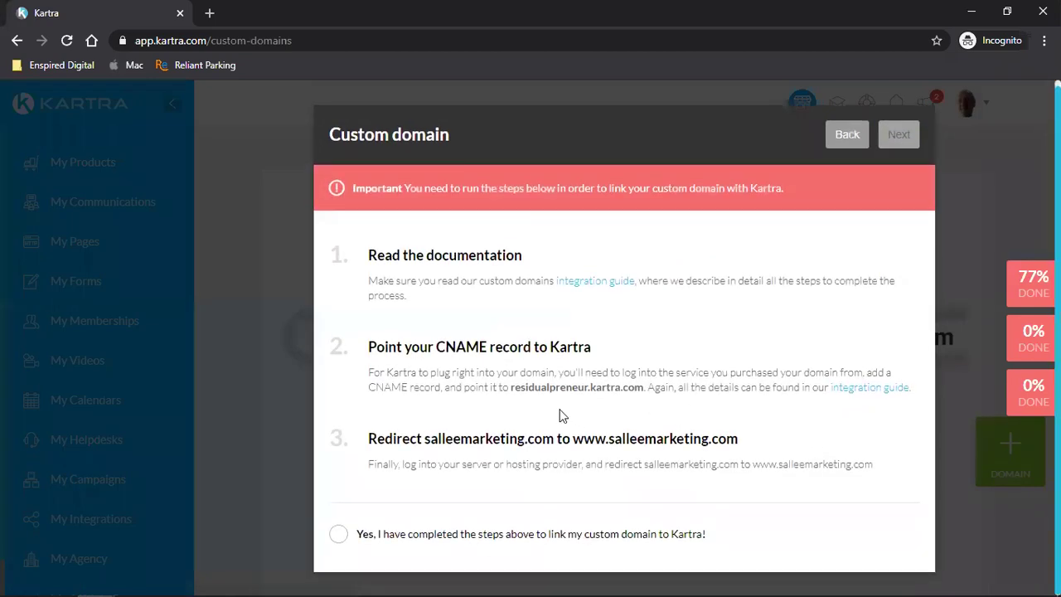
- Select the CNAME target residualpreneur.kartra.com to copy it
drag(513, 394, 646, 391)
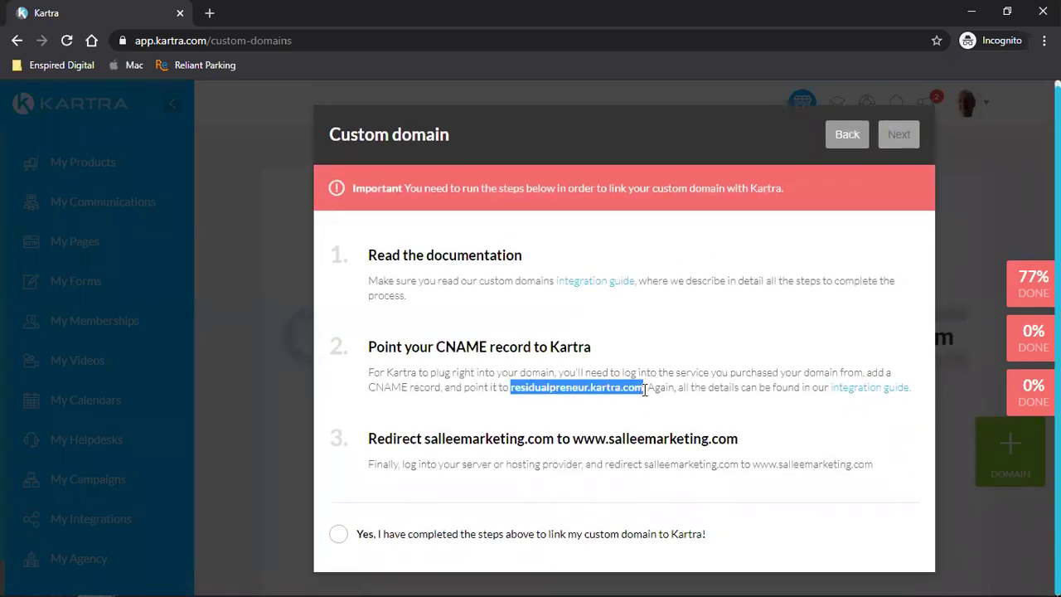
click(547, 387)
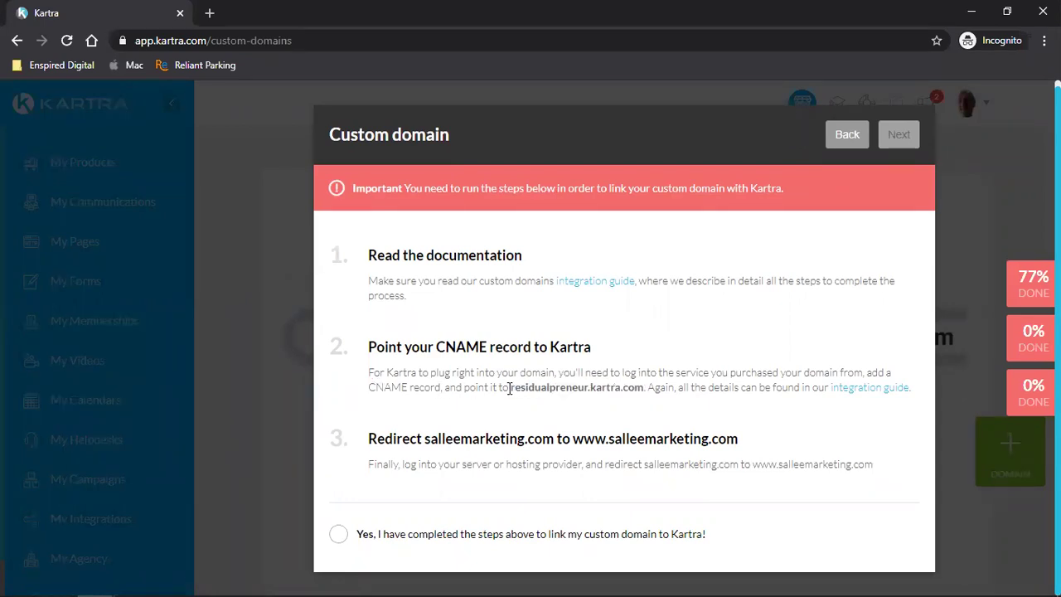
drag(511, 388, 644, 385)
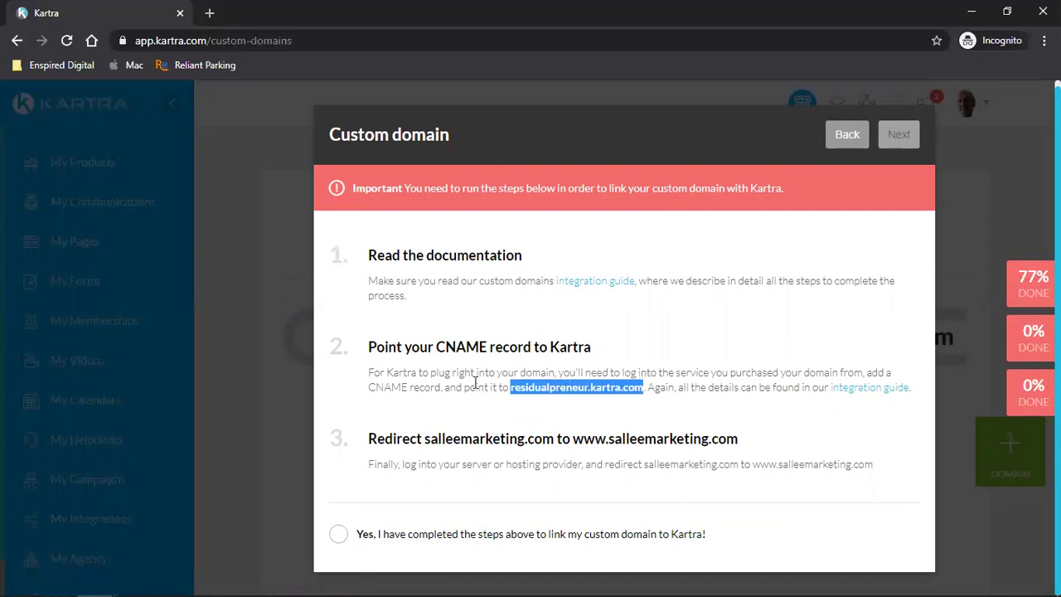
click(209, 13)
- Search Google for 'namecheap' and open the Namecheap website
click(92, 40)
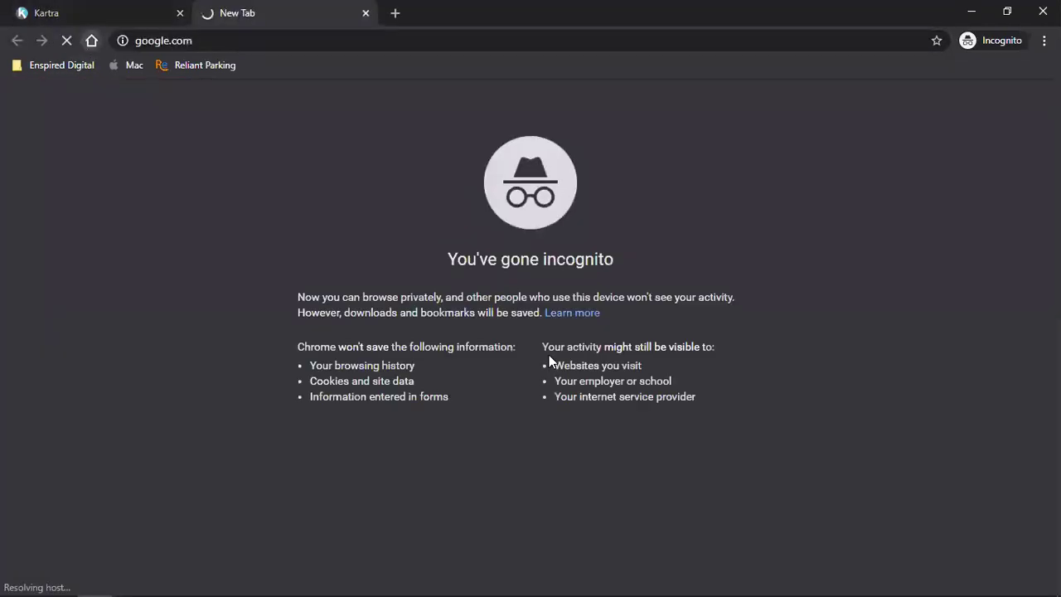
text(namec)
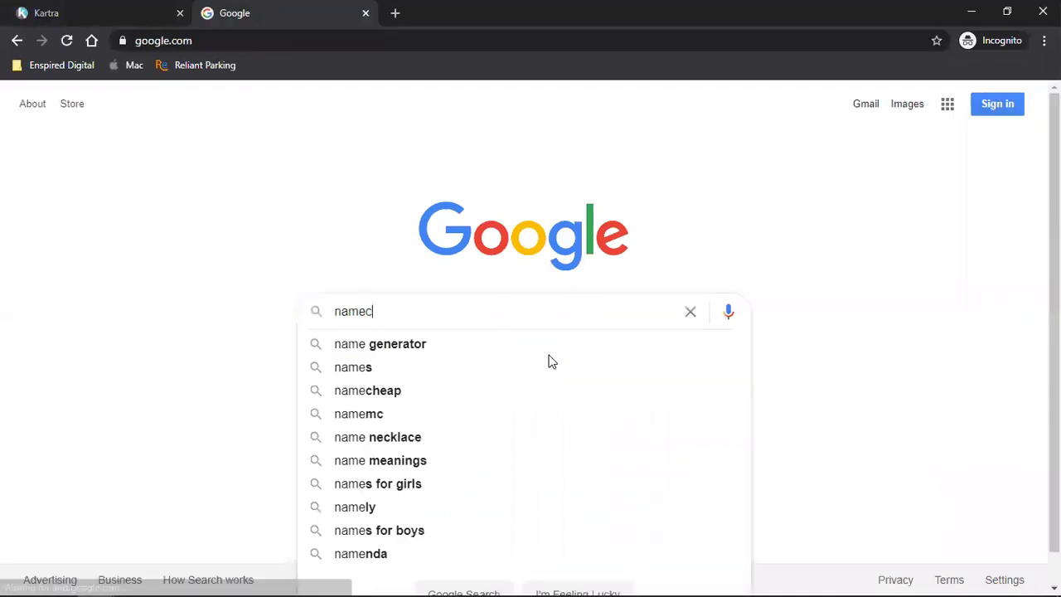
text(heap)
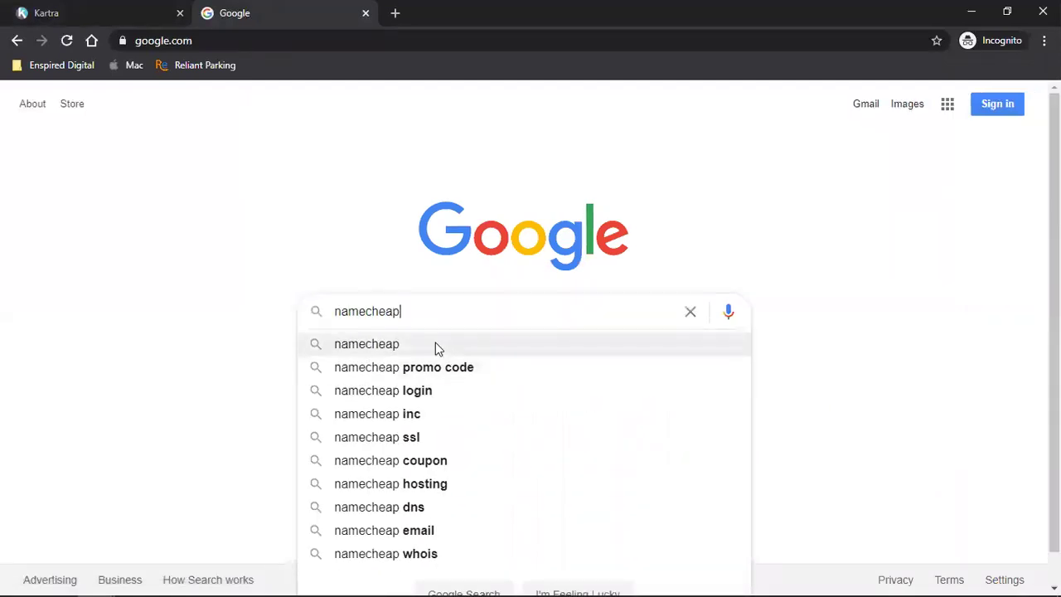
click(436, 343)
click(245, 244)
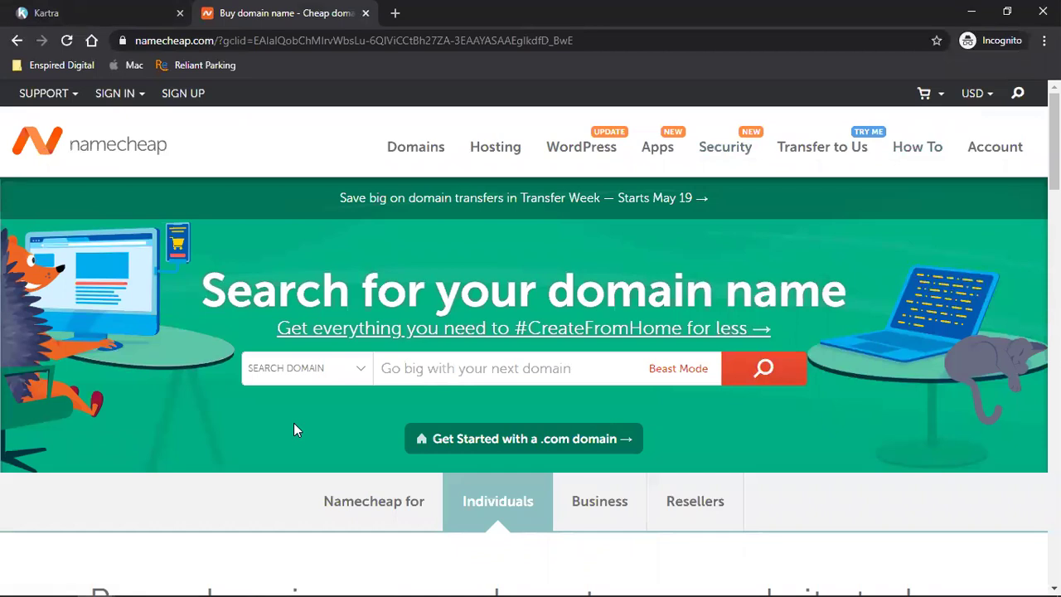
- Sign in to Namecheap and open salleemarketing.com's Advanced DNS host records, showing the secure CNAME to residualpreneur.kartra.com
click(1010, 153)
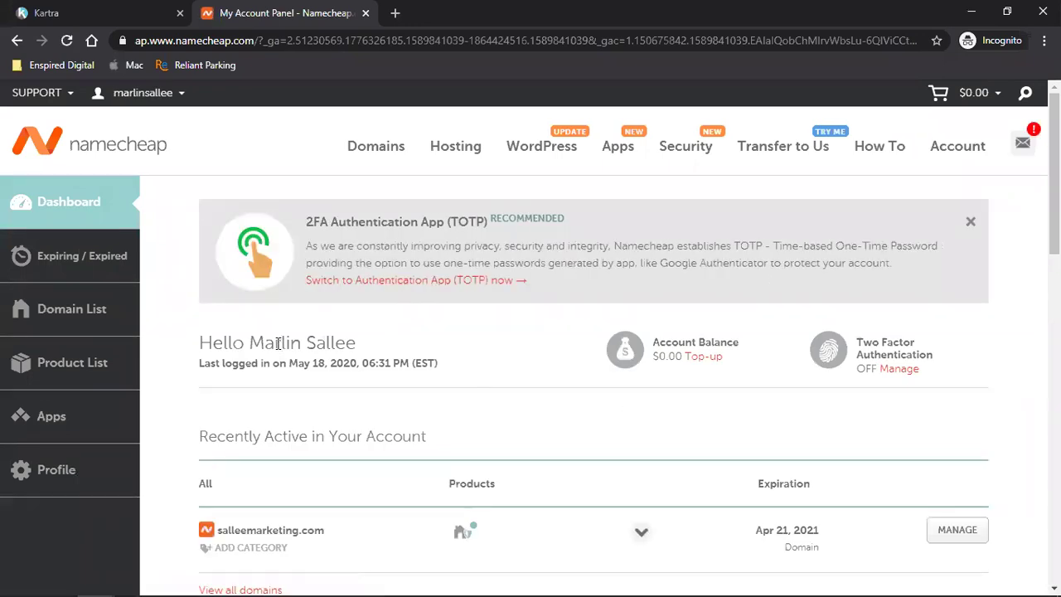
scroll(278, 347, down, 2)
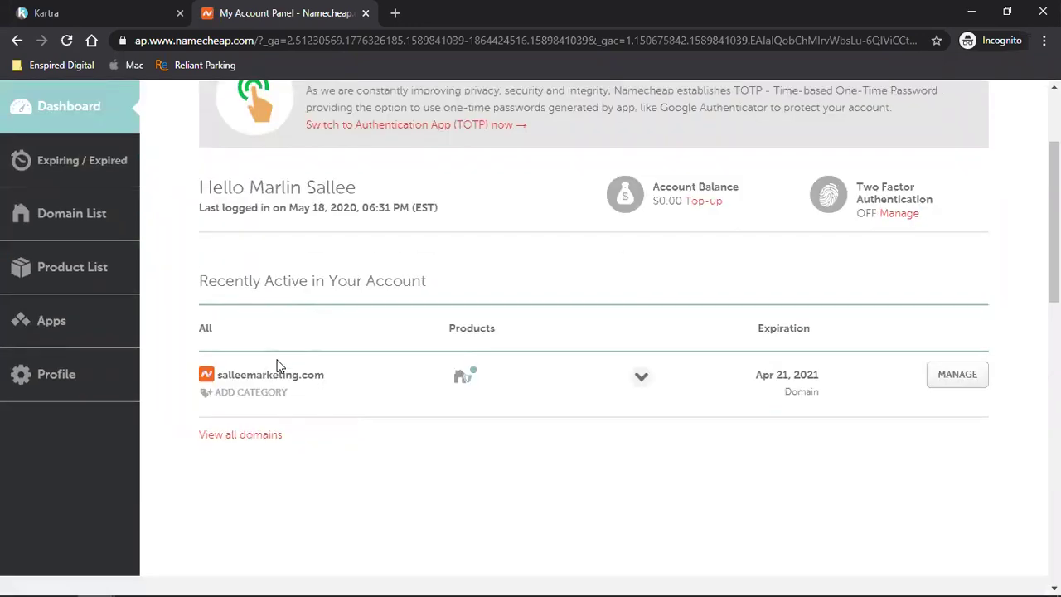
click(957, 389)
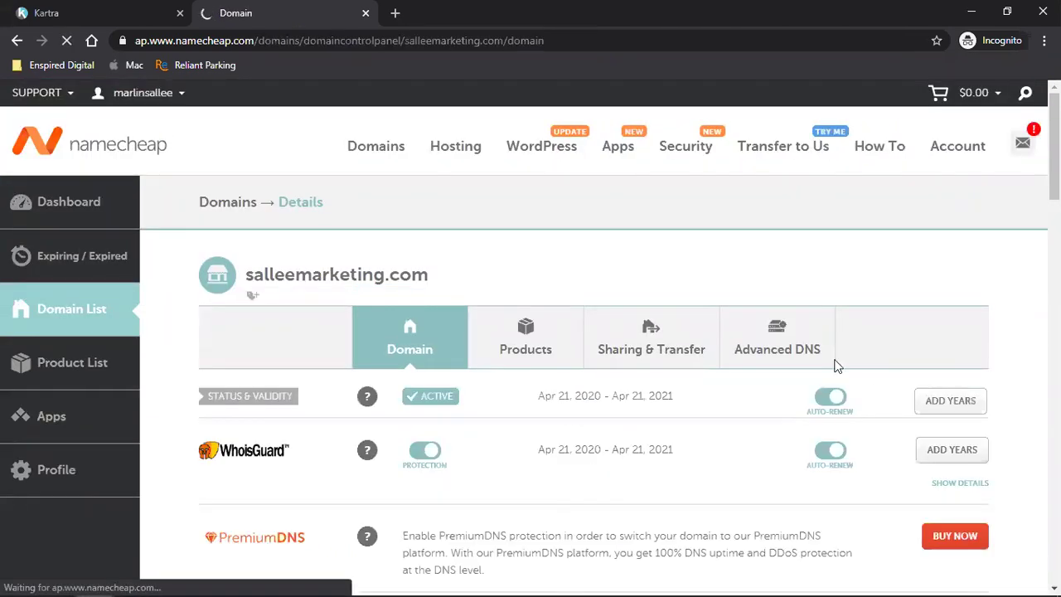
click(780, 351)
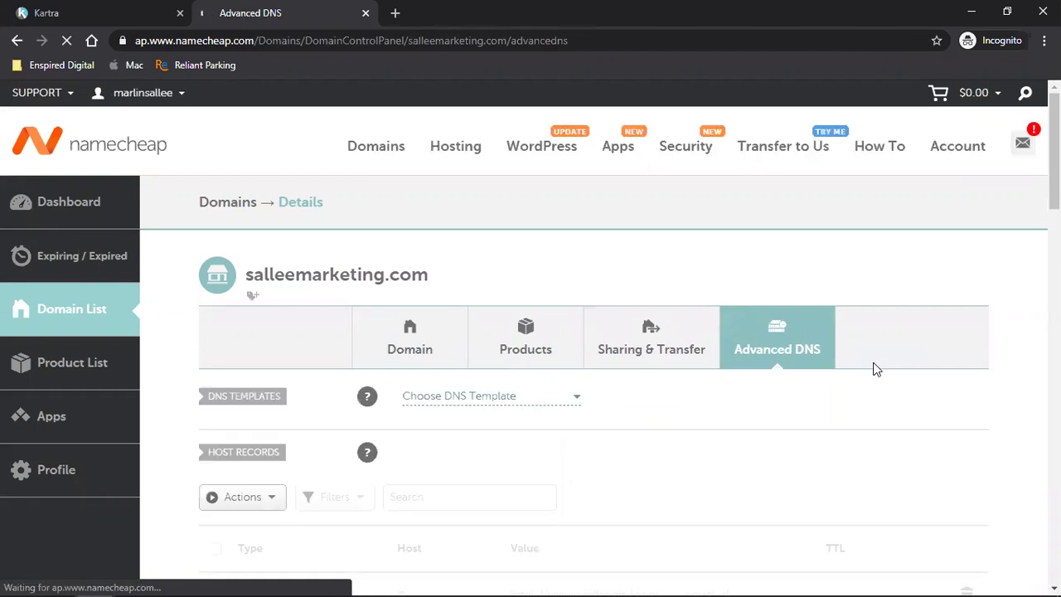
scroll(877, 369, down, 3)
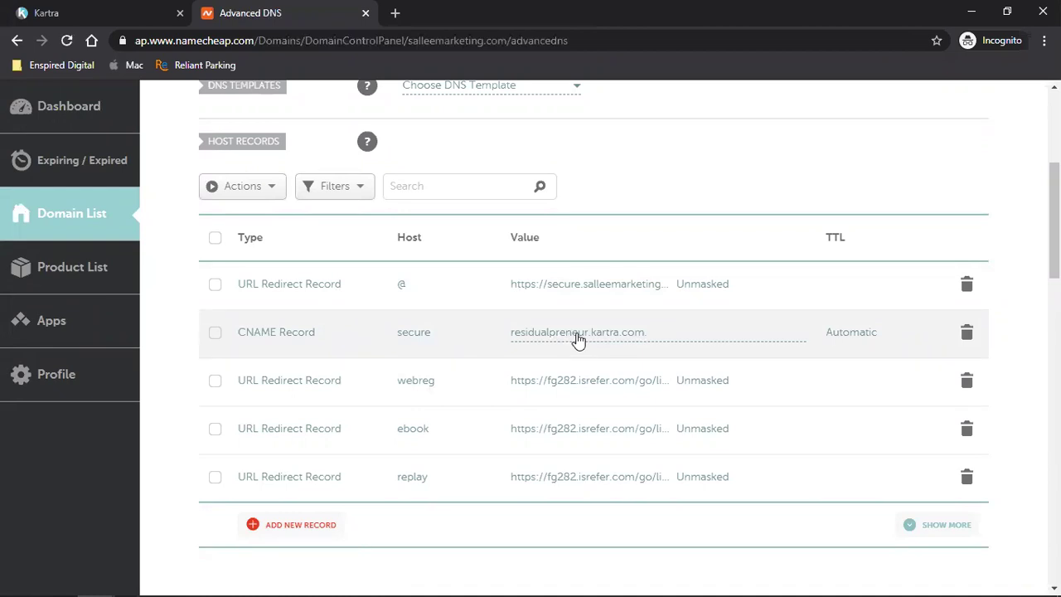
- Confirm the DNS steps are done and set the index page to ShedView Design, with no site in particular
key(ctrl+shift+Tab)
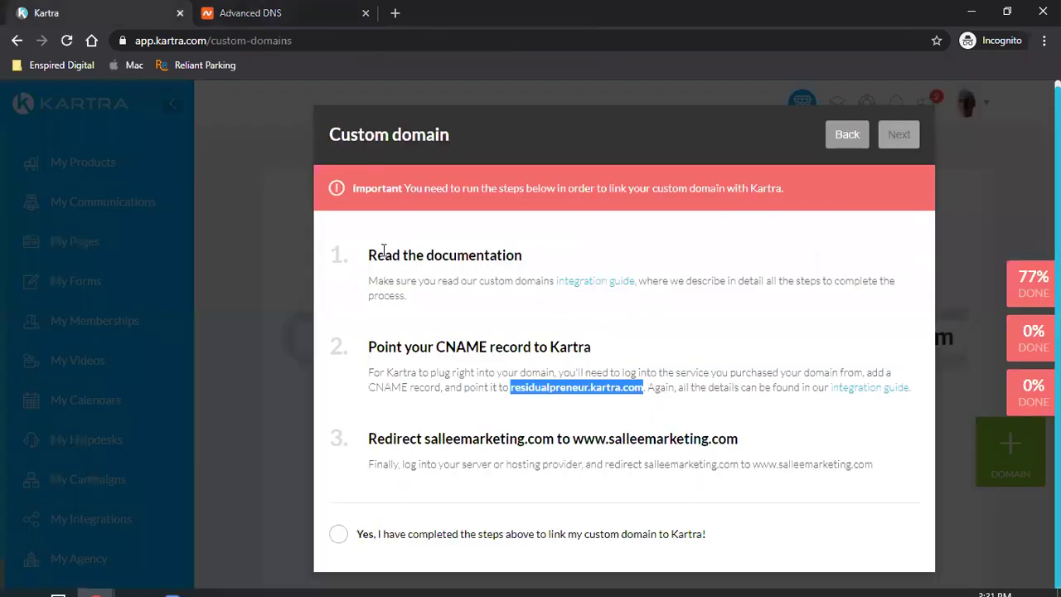
click(337, 534)
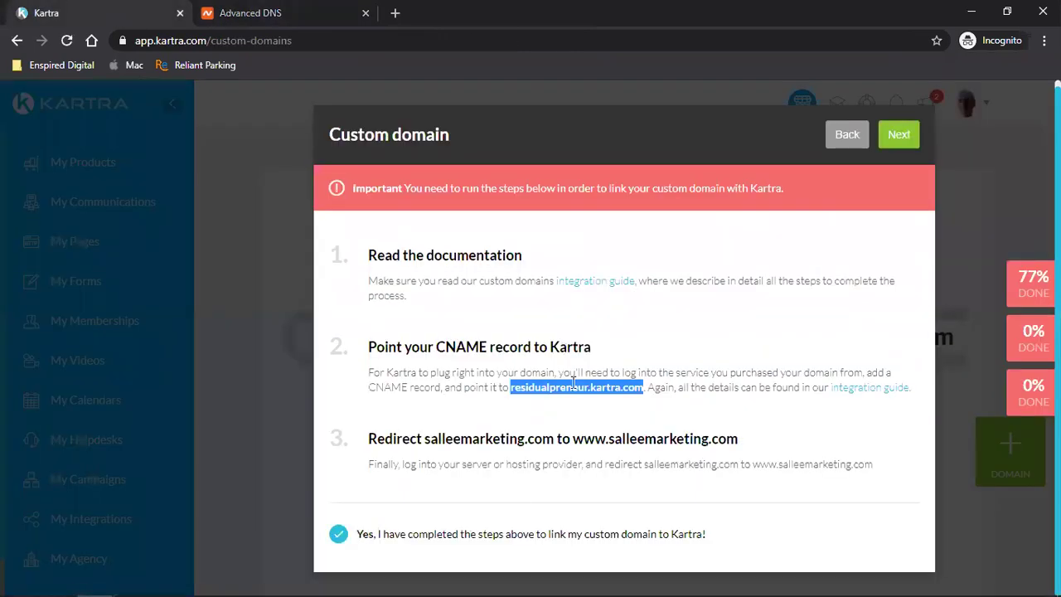
click(899, 134)
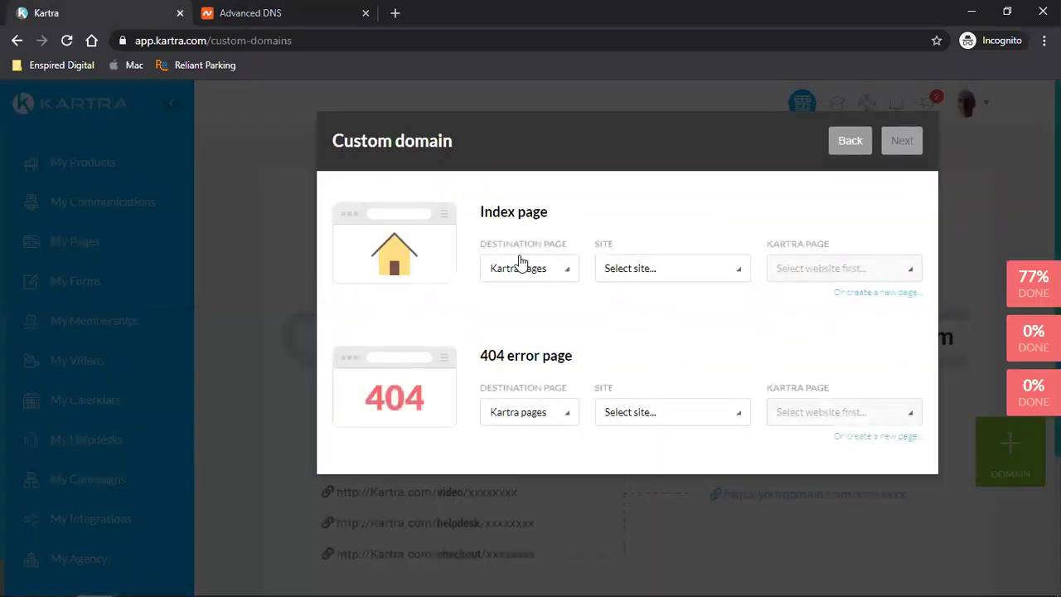
click(655, 280)
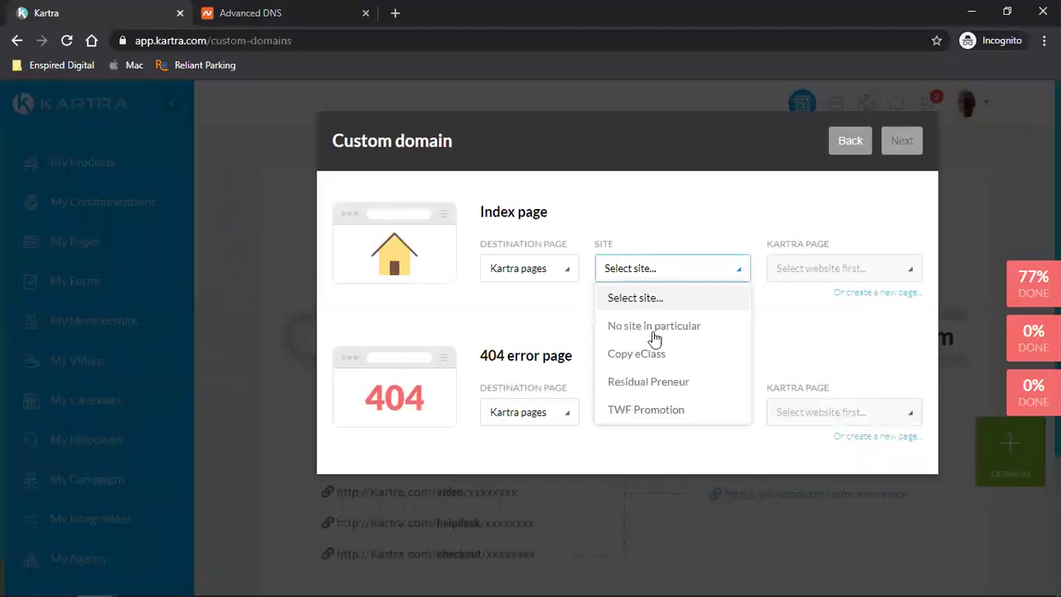
click(654, 326)
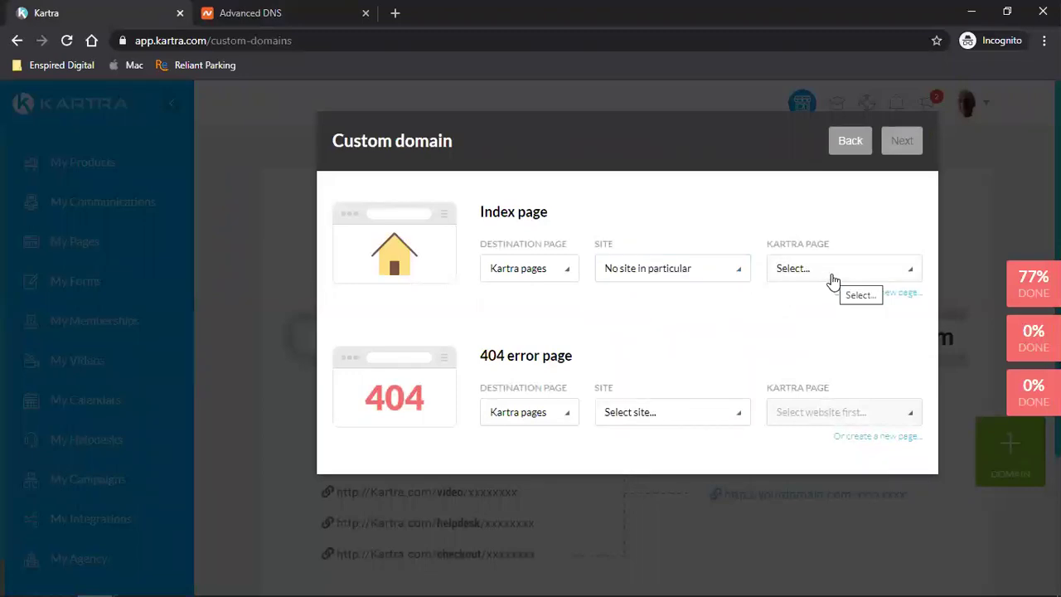
click(830, 277)
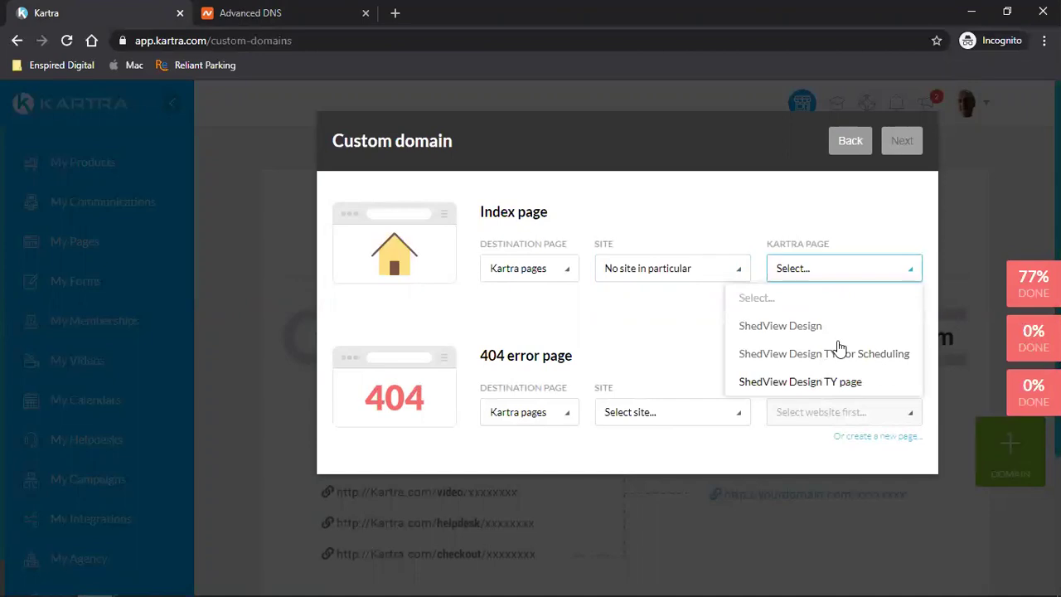
click(781, 326)
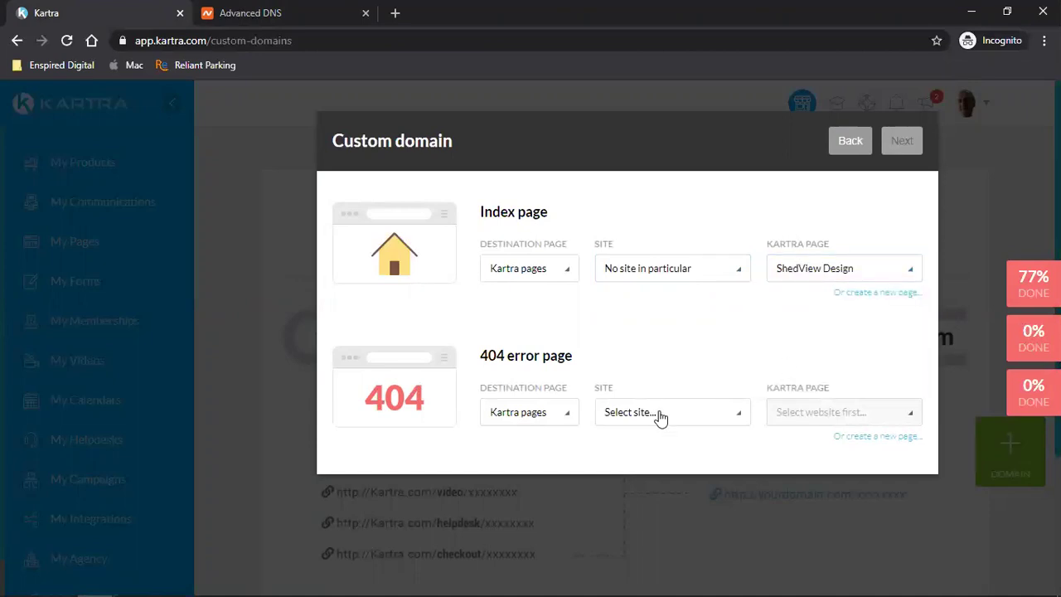
- Set the 404 page to the Kartra page ShedView Design, with no site in particular, and start the integration
click(509, 414)
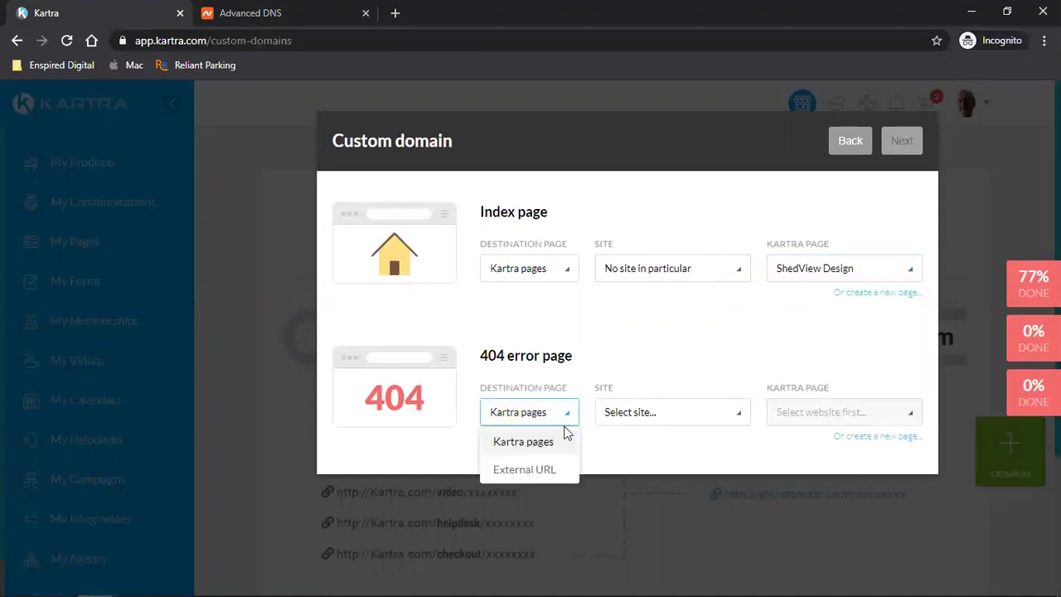
click(567, 435)
click(627, 424)
click(643, 470)
click(841, 414)
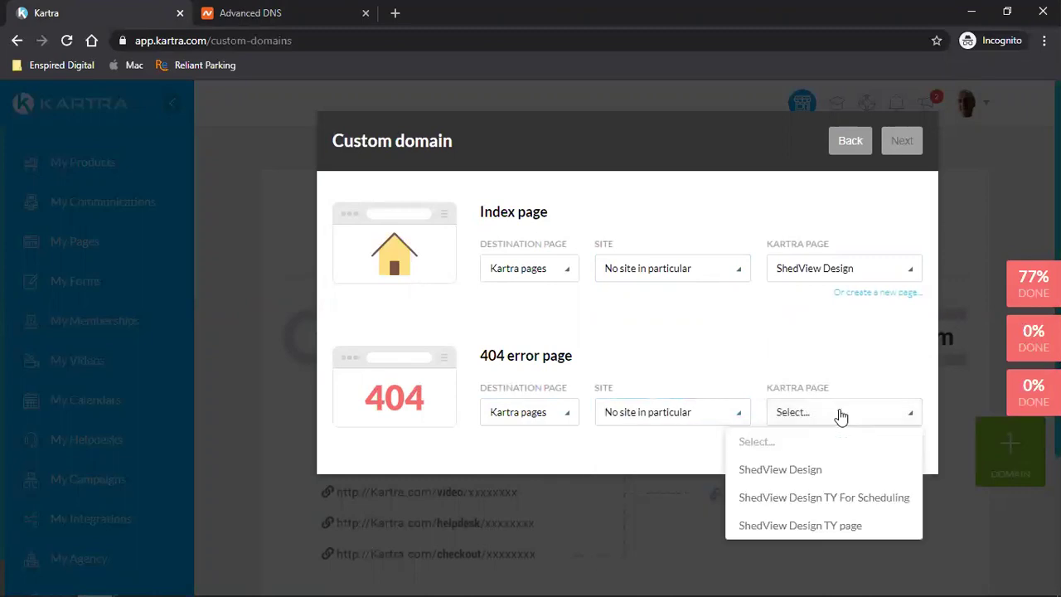
click(807, 473)
click(902, 142)
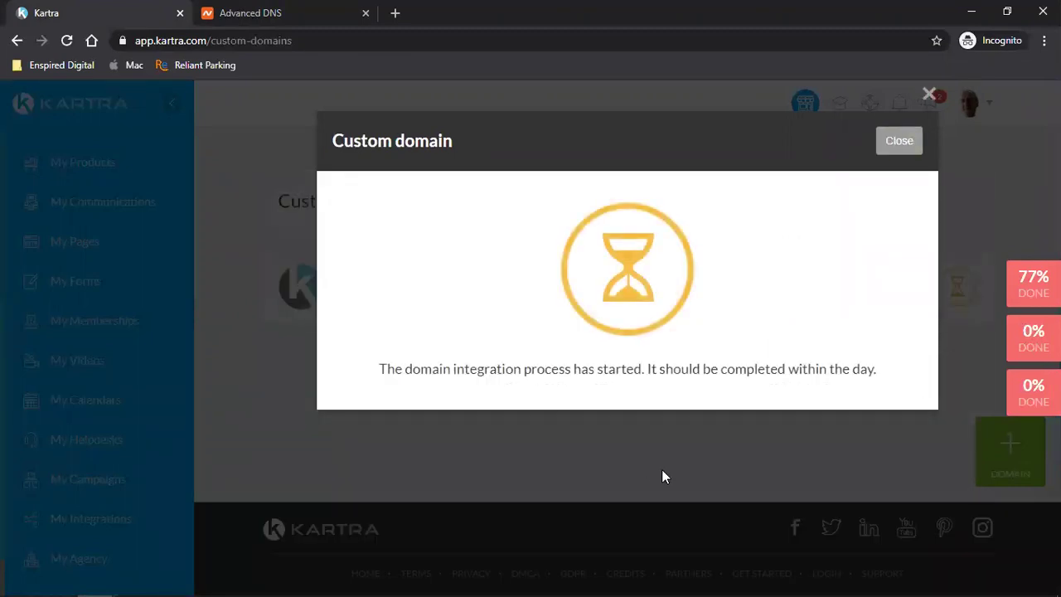
click(889, 147)
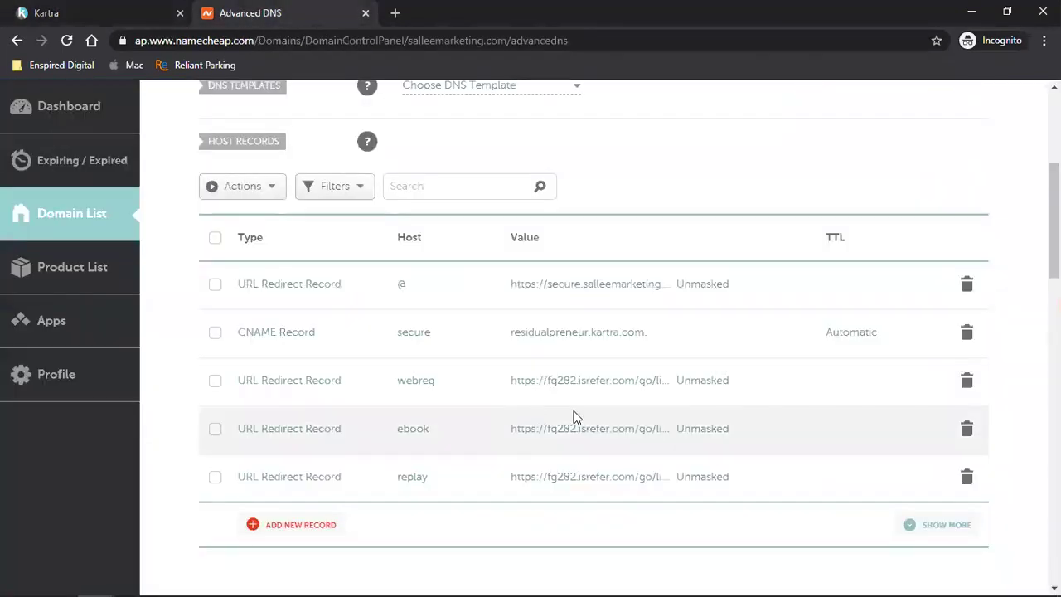
scroll(573, 417, down, 7)
scroll(573, 417, up, 2)
scroll(573, 418, up, 10)
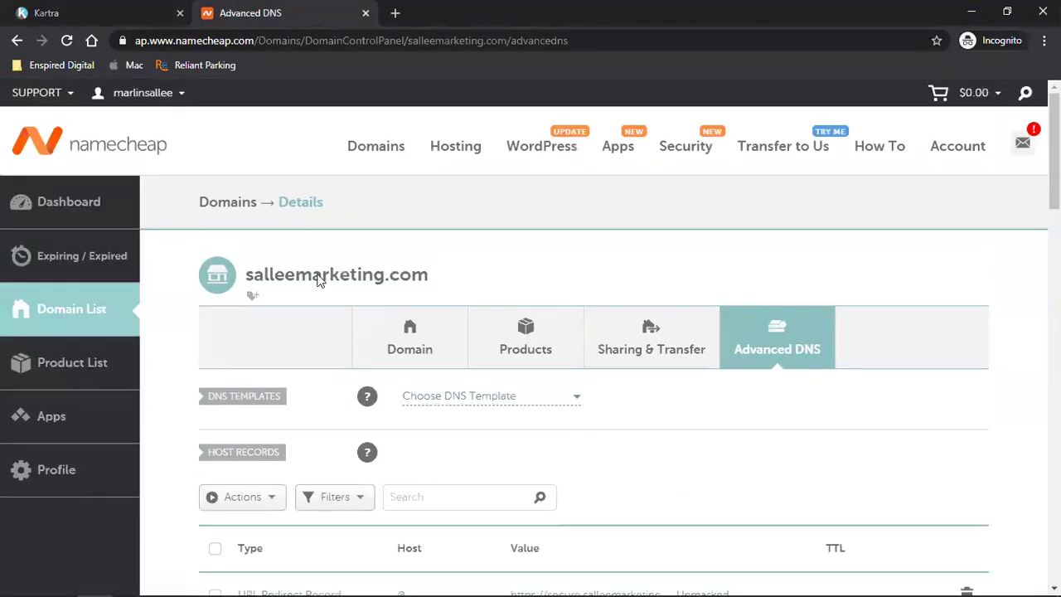
click(89, 12)
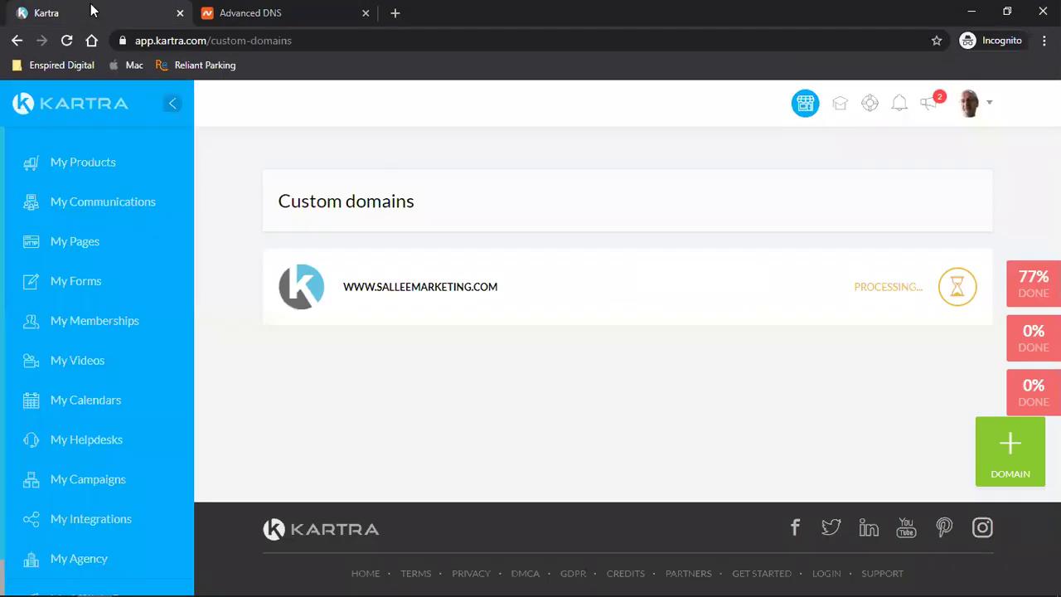
click(67, 39)
click(290, 7)
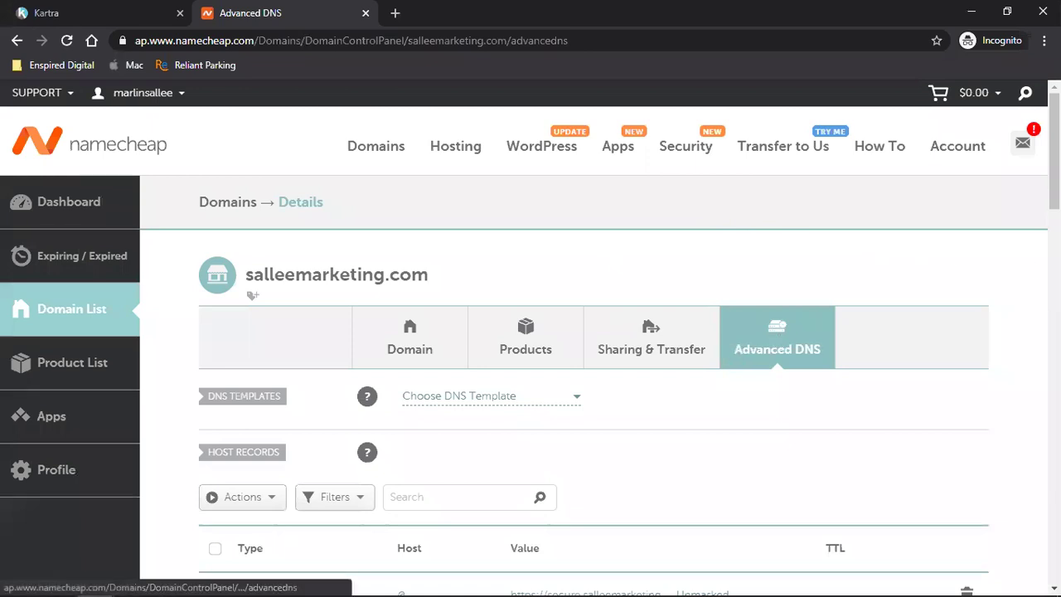
- Scroll down to Host Records to inspect the secure CNAME pointing to residualpreneur.kartra.com
scroll(647, 403, down, 4)
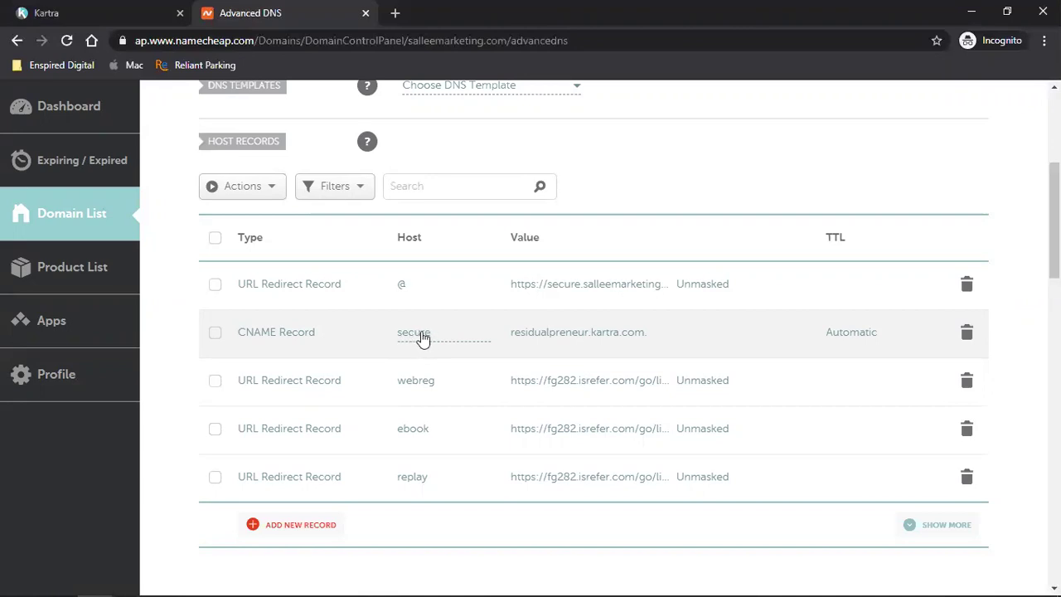
mouse_move(151, 580)
click(125, 9)
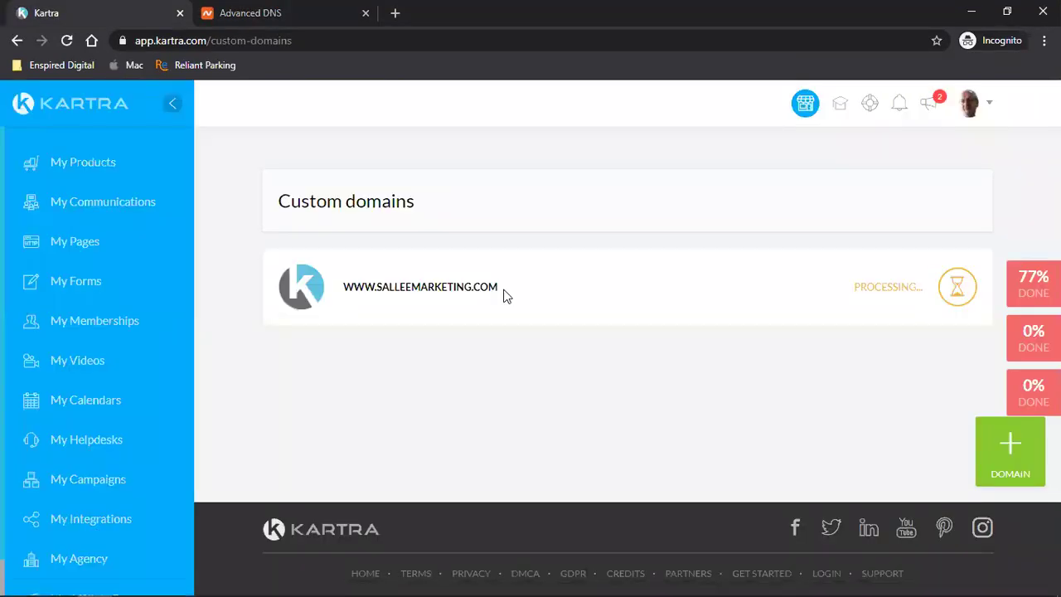
click(67, 40)
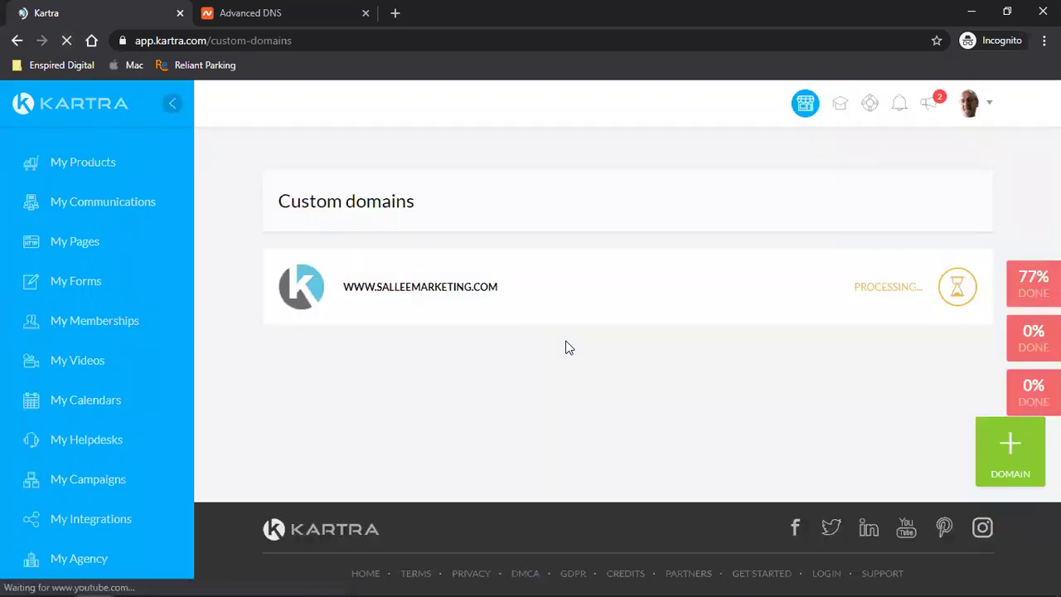
click(267, 10)
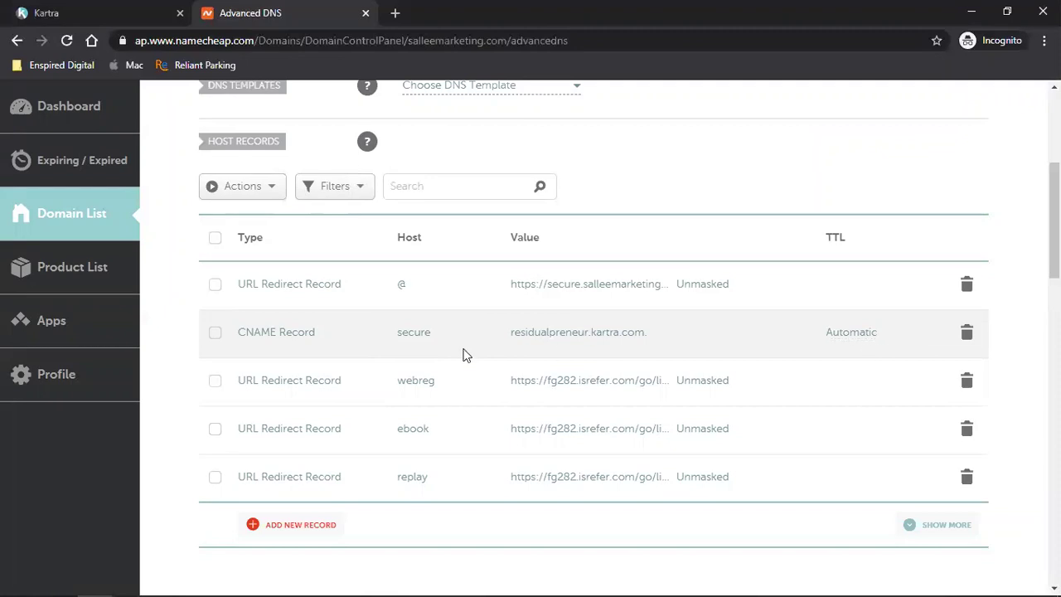
- Mark the secure CNAME record and open its bulk actions, dismissing the remove option
click(217, 333)
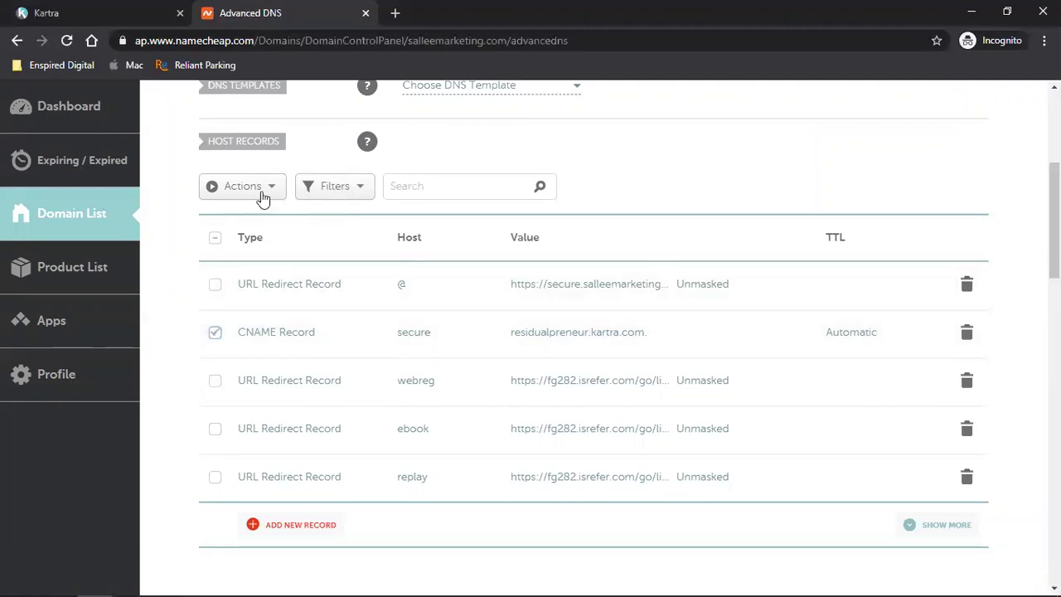
click(251, 197)
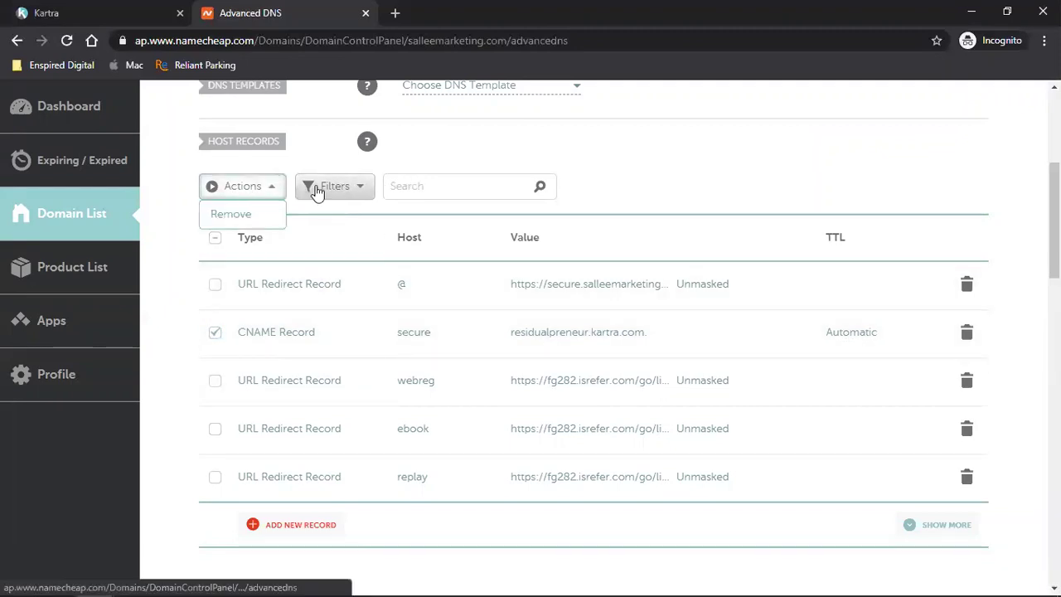
click(661, 184)
scroll(417, 325, down, 2)
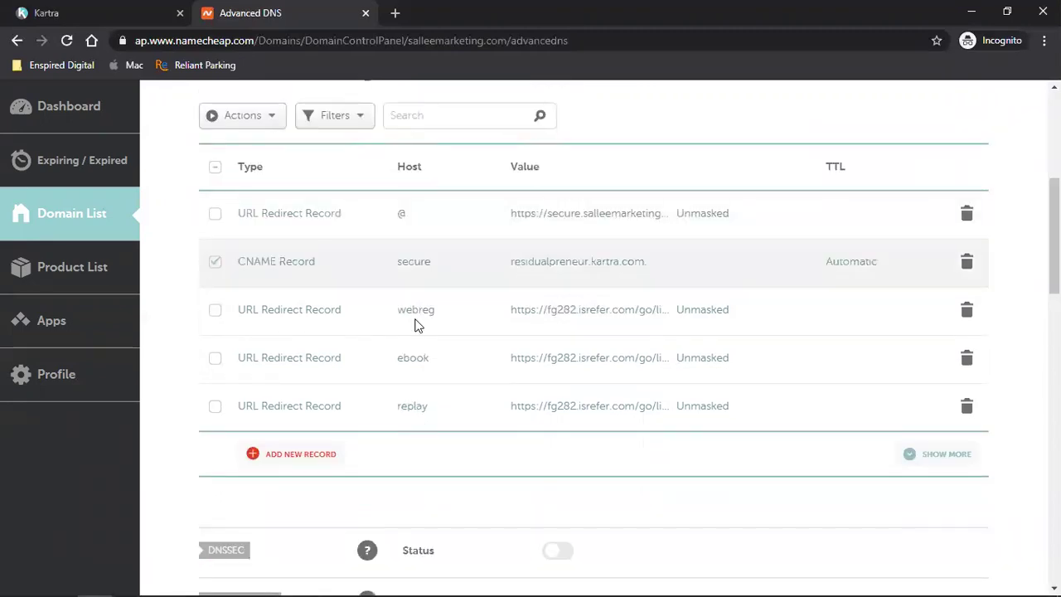
scroll(706, 362, up, 1)
scroll(706, 362, up, 3)
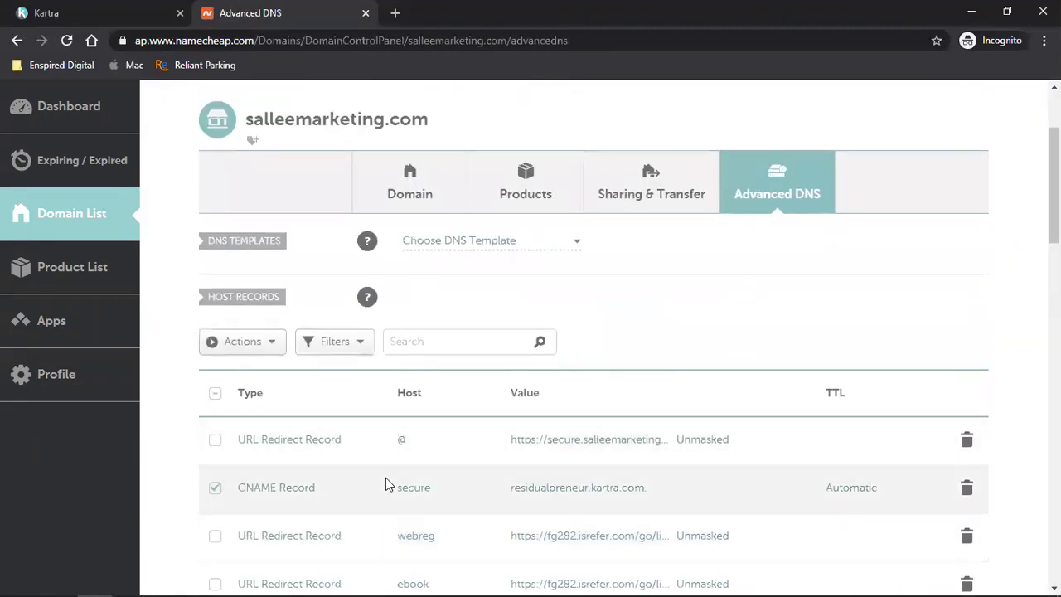
- Change the CNAME record's host from secure to @ and save the record
click(414, 491)
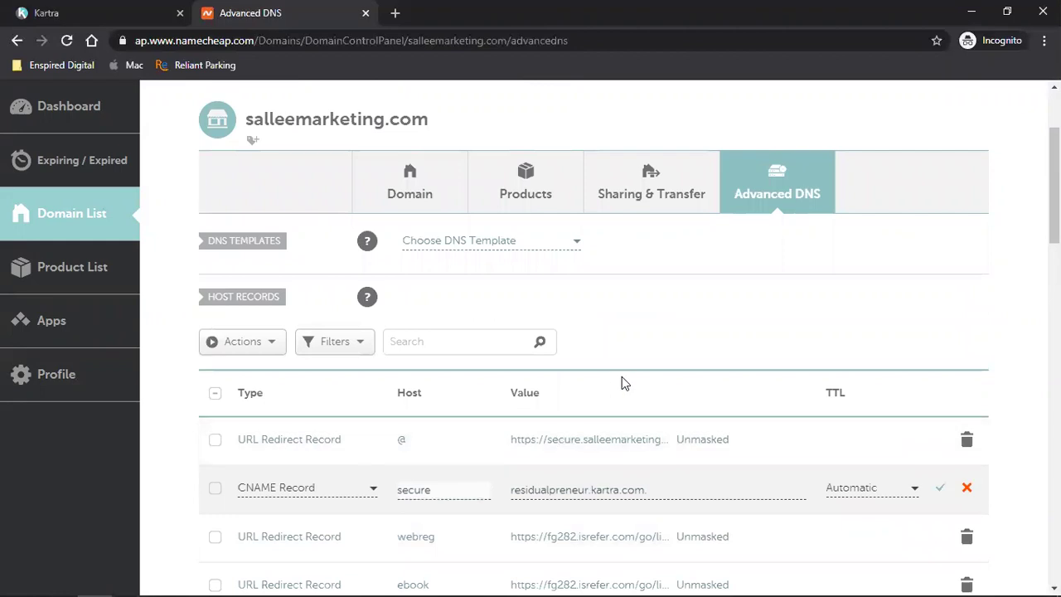
scroll(692, 373, down, 2)
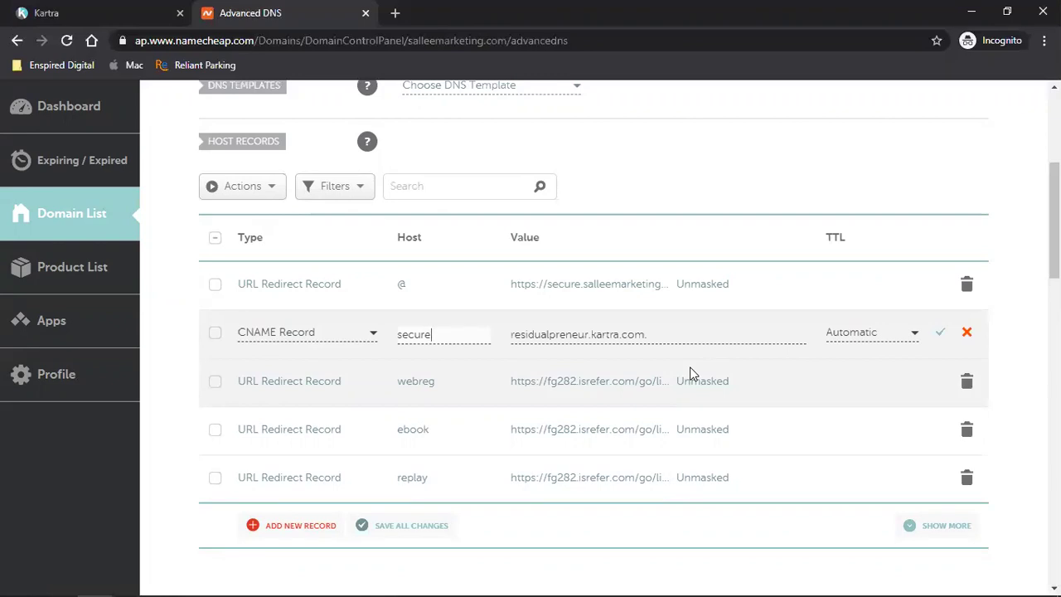
key(BackSpace)
key(BackSpace)
key(BackSpace)
key(BackSpace)
key(BackSpace)
key(BackSpace)
text(@)
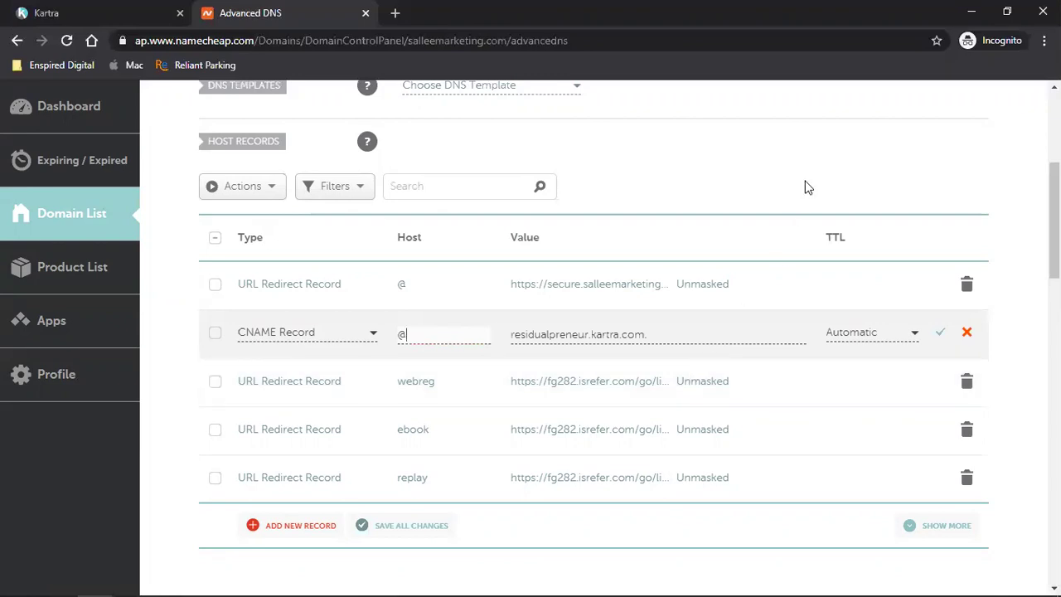
scroll(808, 338, down, 3)
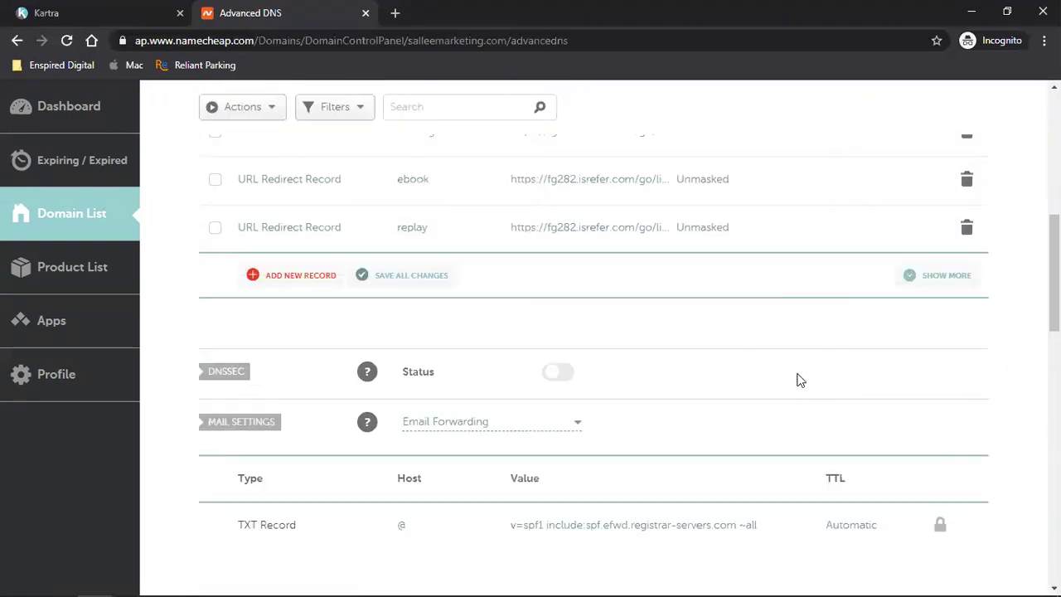
scroll(801, 379, down, 6)
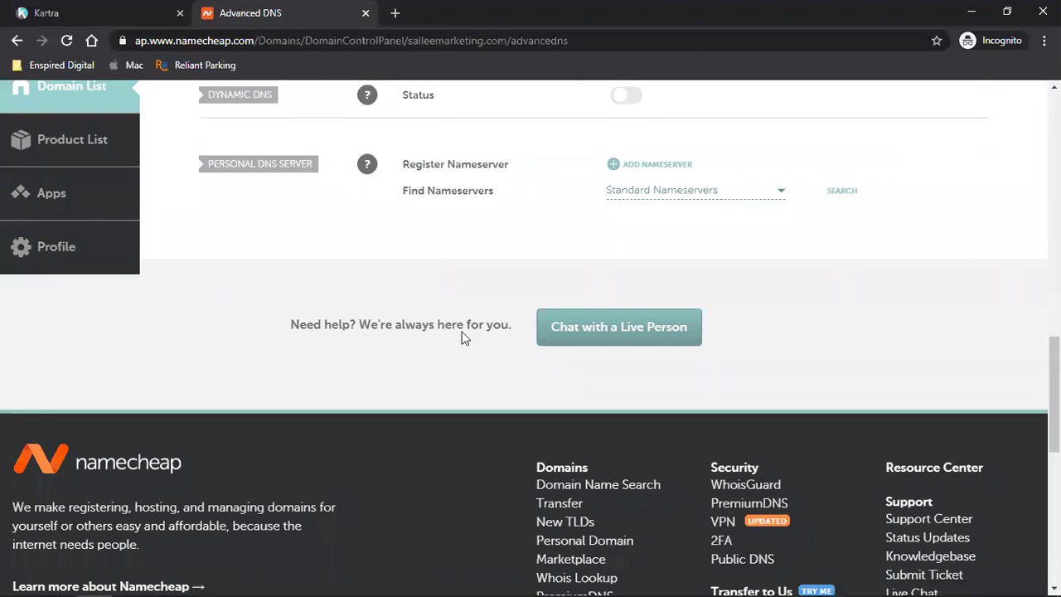
scroll(758, 334, down, 5)
scroll(758, 334, up, 15)
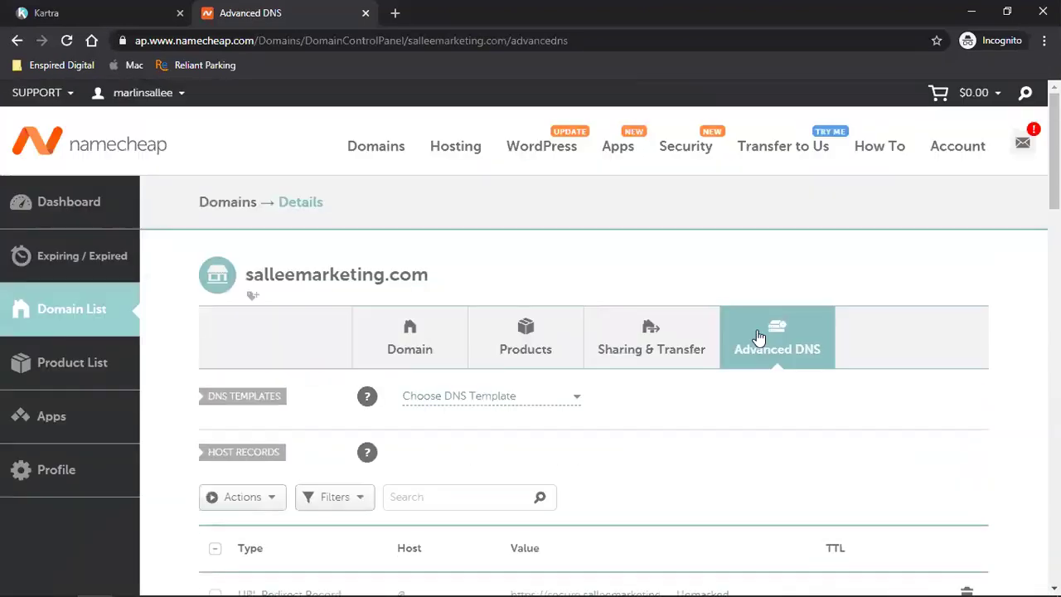
scroll(981, 257, down, 4)
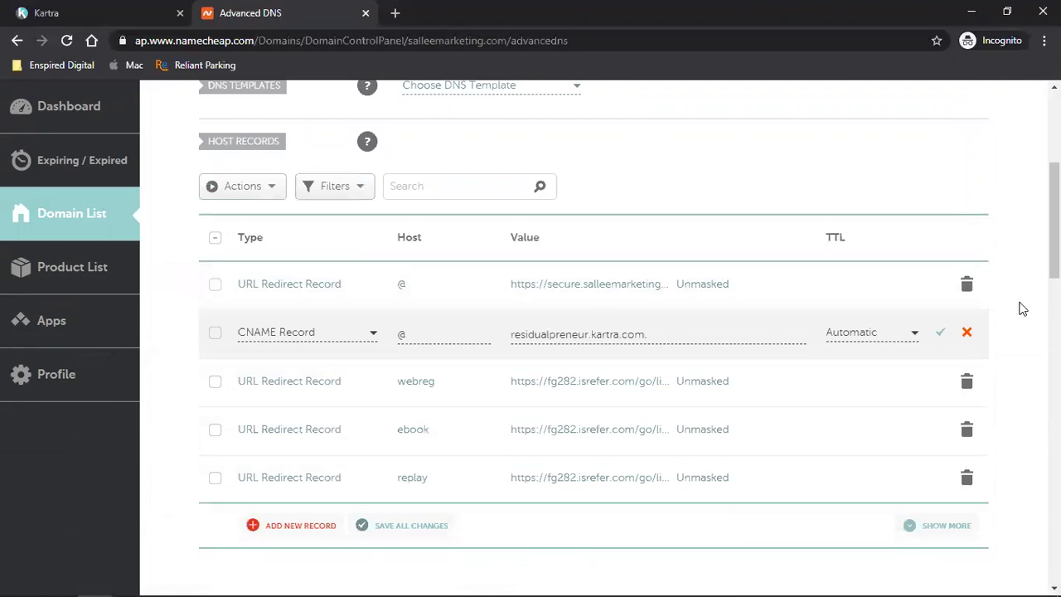
click(937, 333)
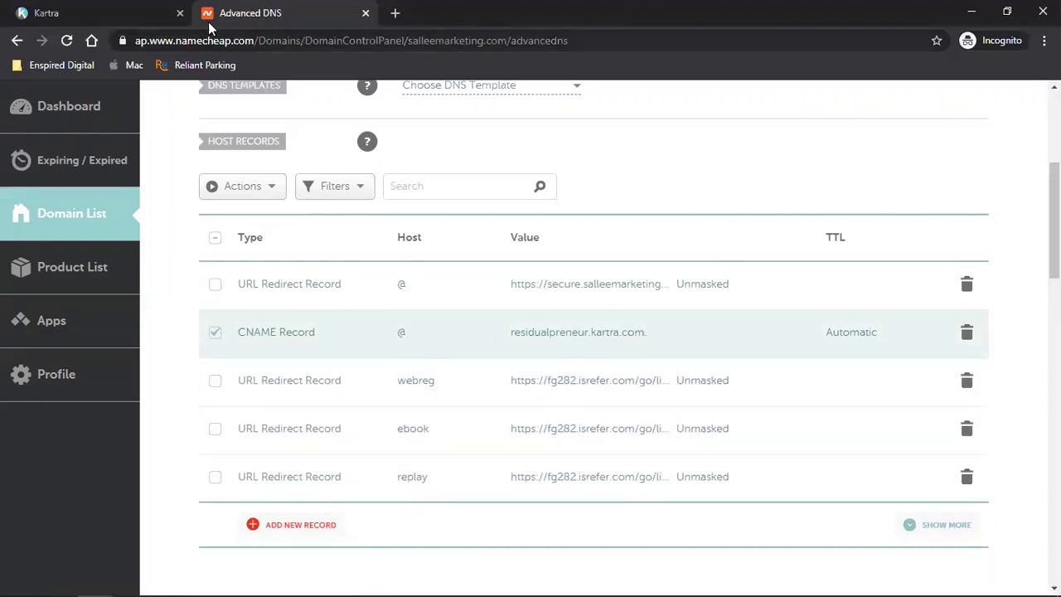
click(105, 8)
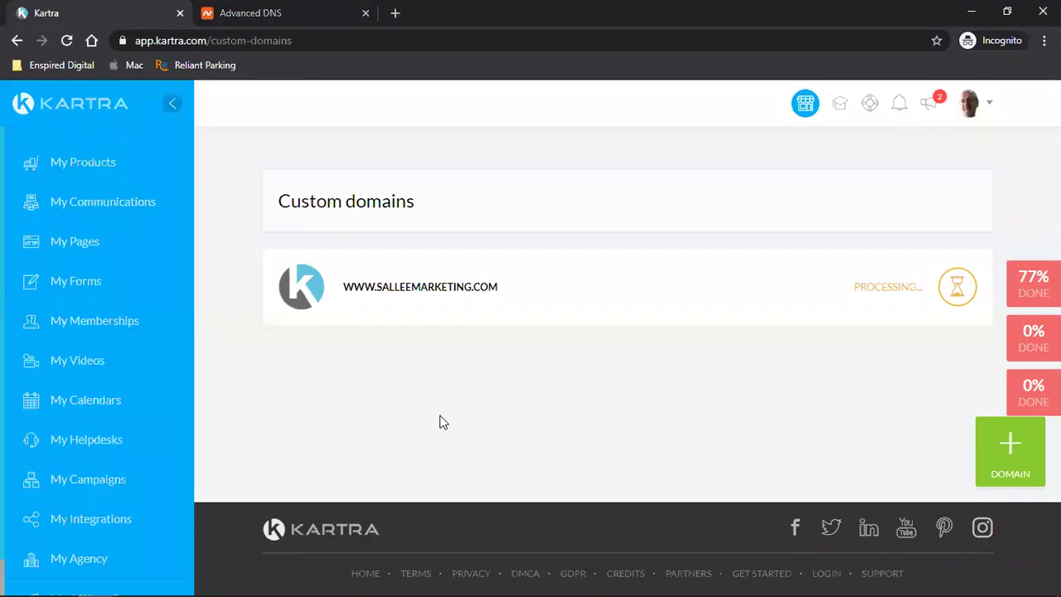
click(67, 41)
mouse_move(296, 594)
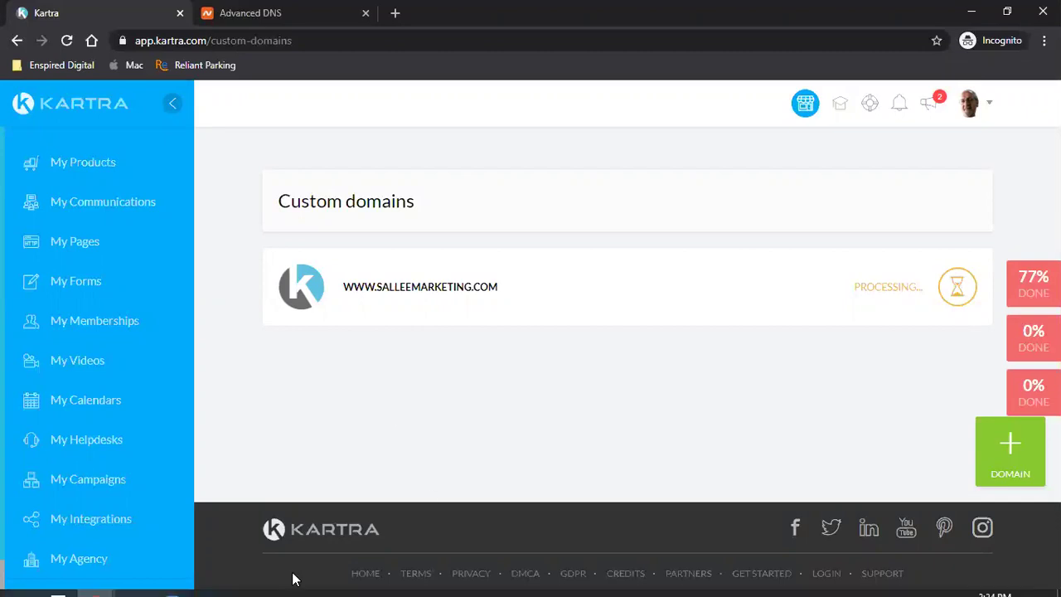
mouse_move(97, 590)
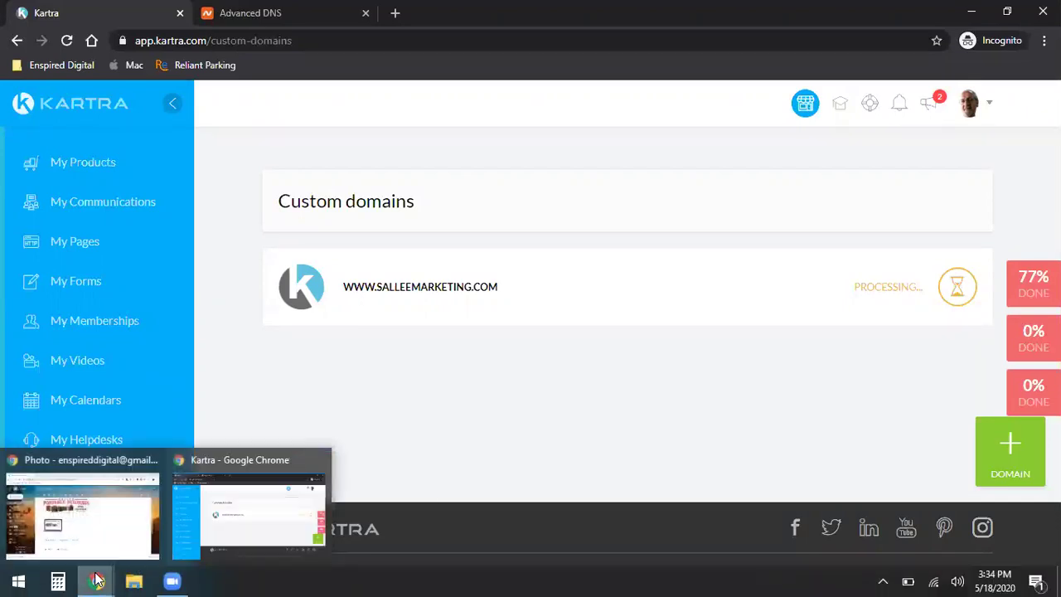
- Open the personal Facebook profile in a new tab via the Enspired Digital page, then close Gmail
click(90, 529)
click(210, 12)
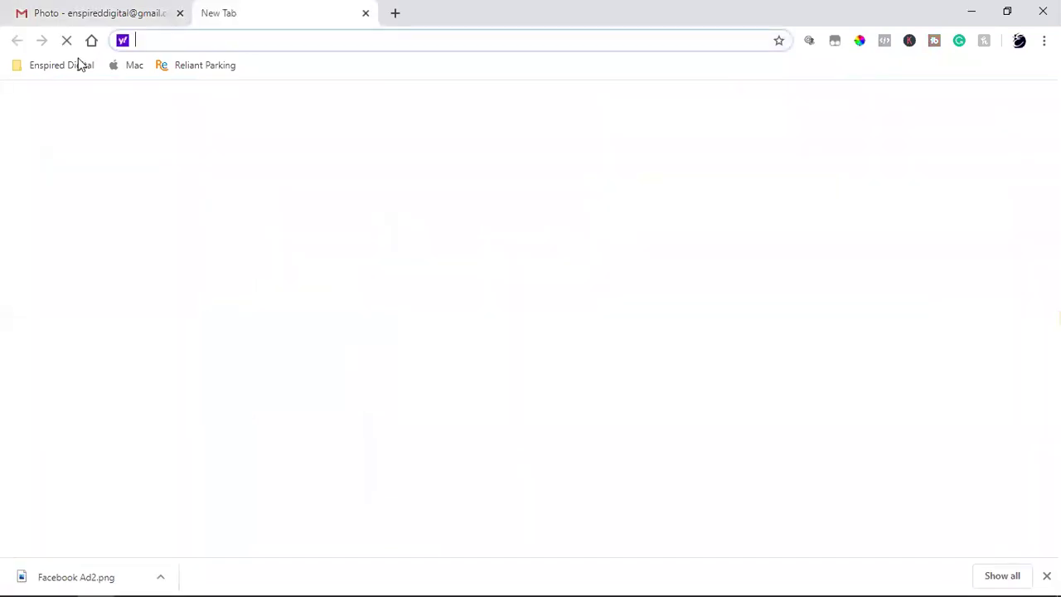
click(81, 64)
click(306, 147)
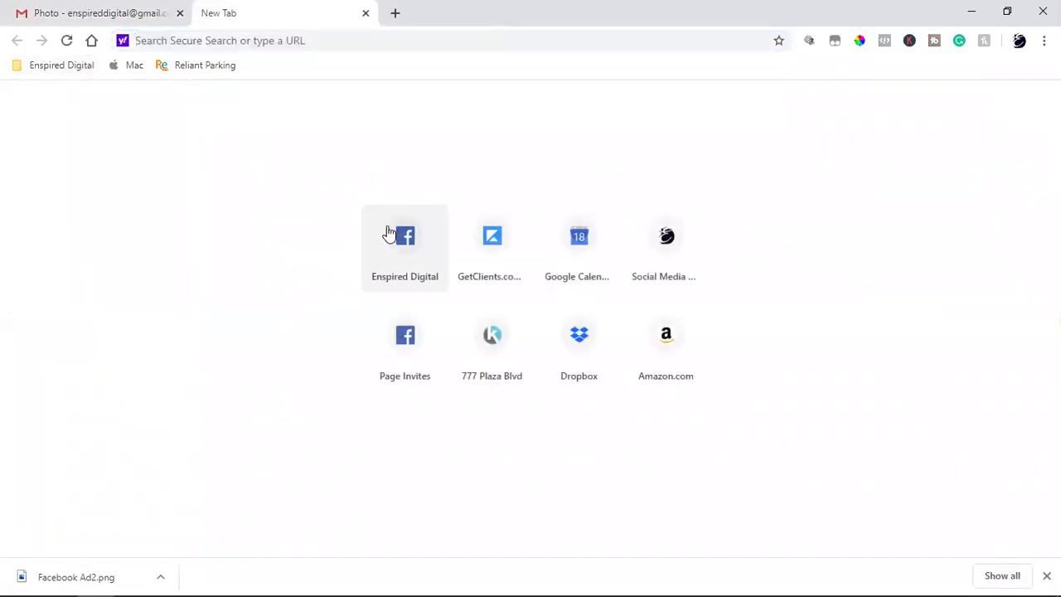
click(392, 234)
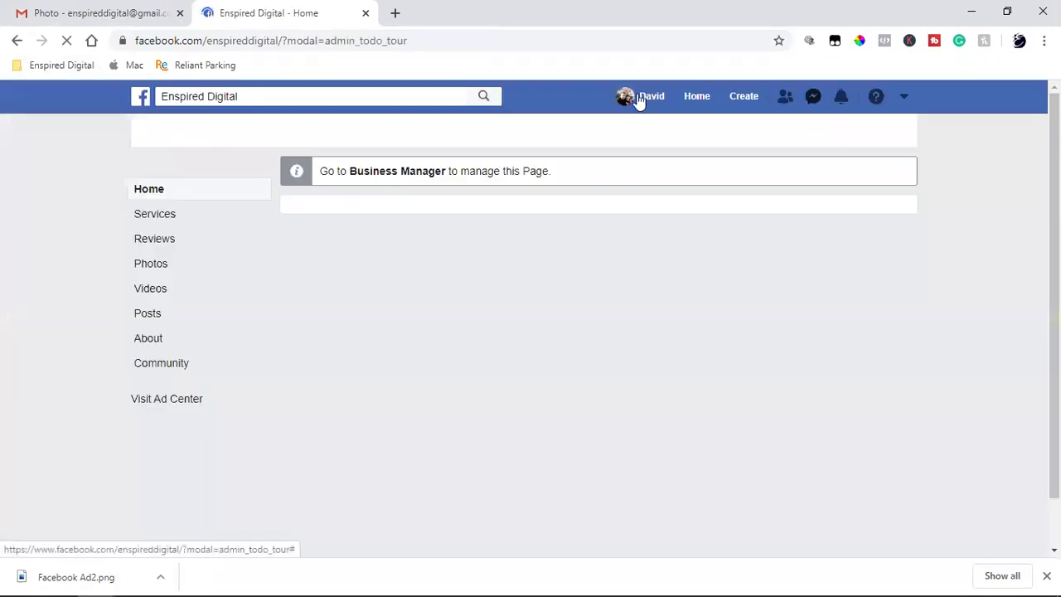
click(638, 97)
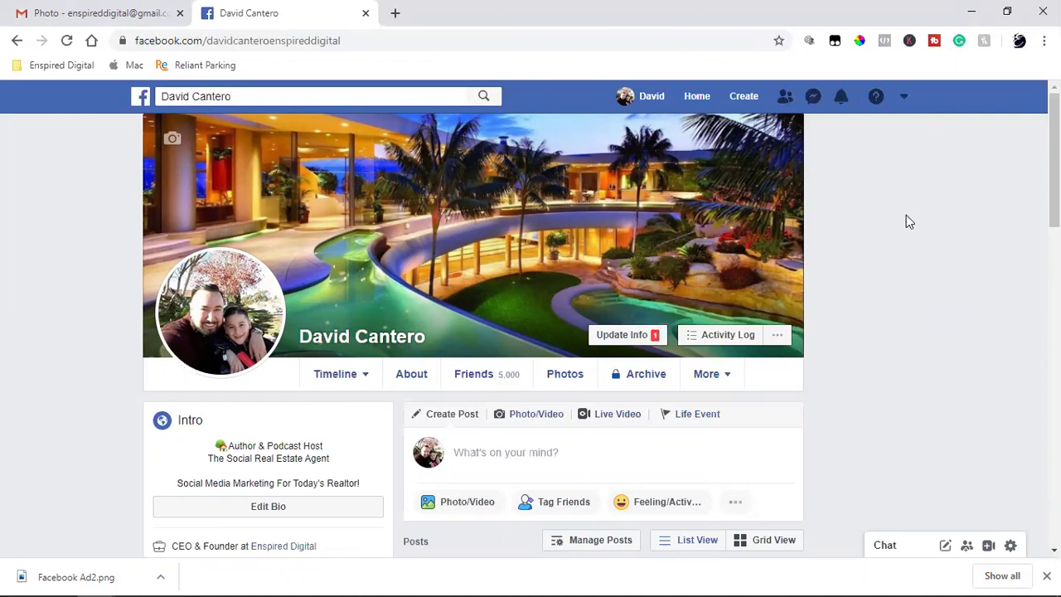
scroll(907, 214, down, 2)
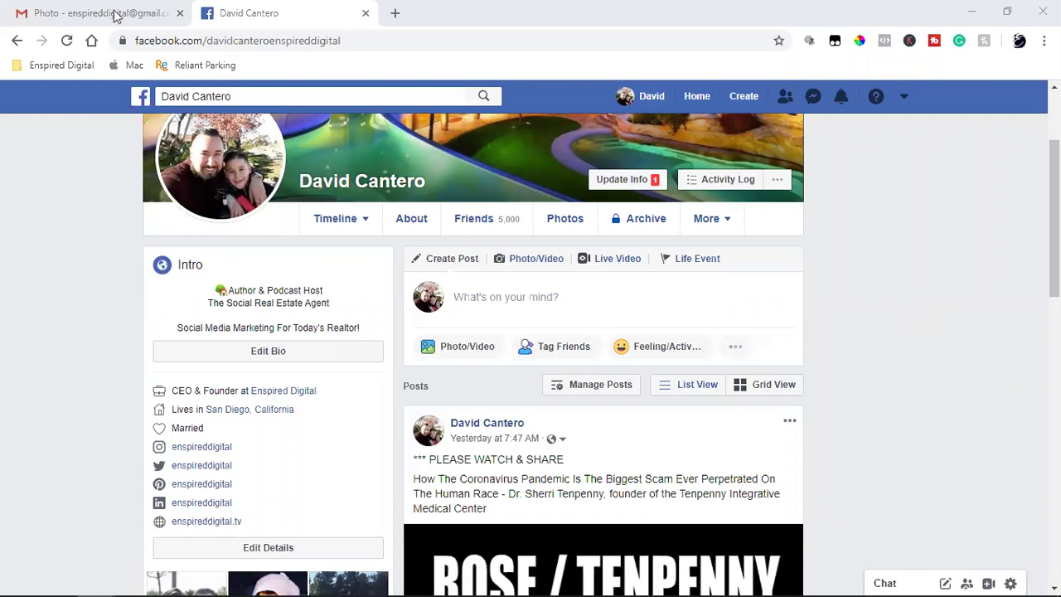
click(179, 14)
mouse_move(107, 580)
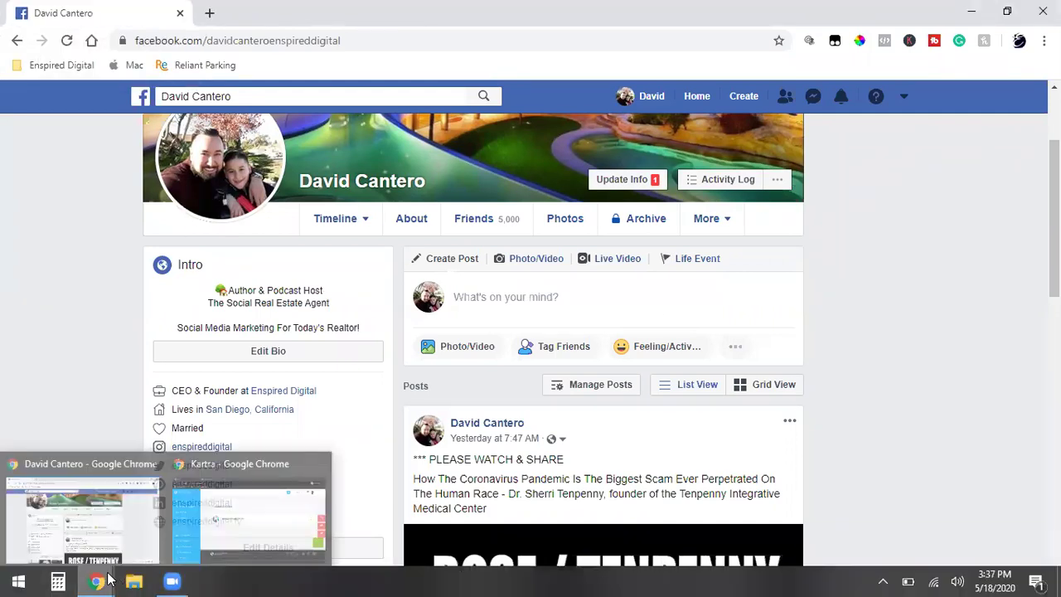
click(211, 501)
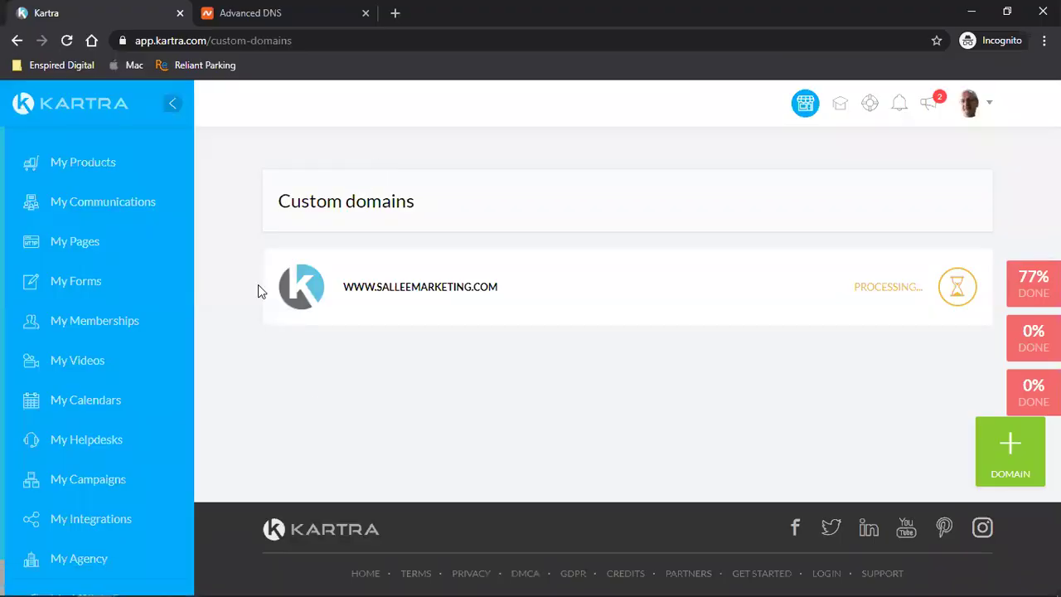
click(69, 40)
click(67, 40)
mouse_move(489, 290)
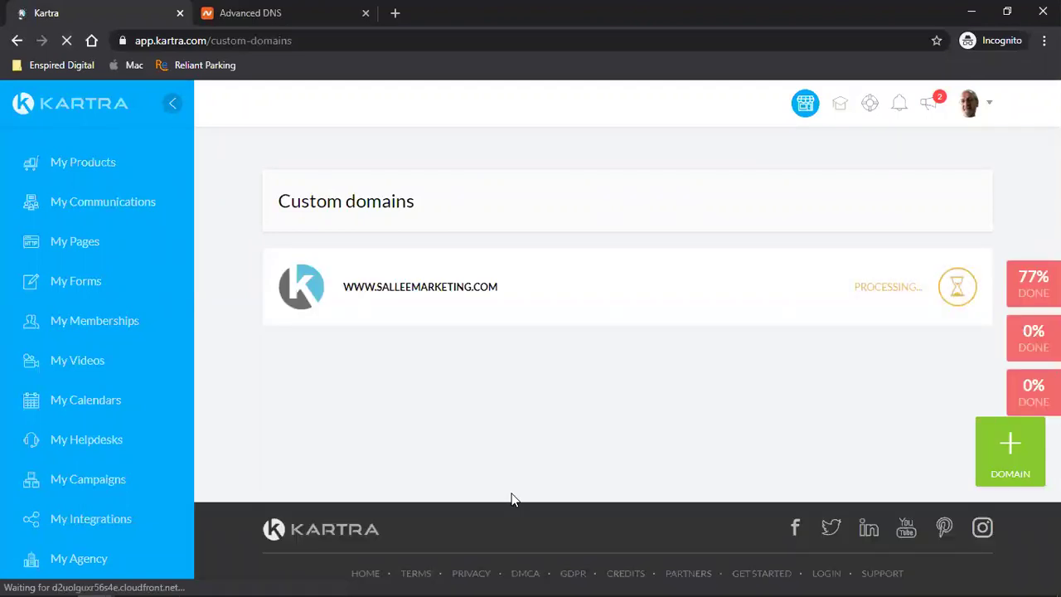
- Open godaddy.com in a new tab of the Facebook browser window
mouse_move(107, 581)
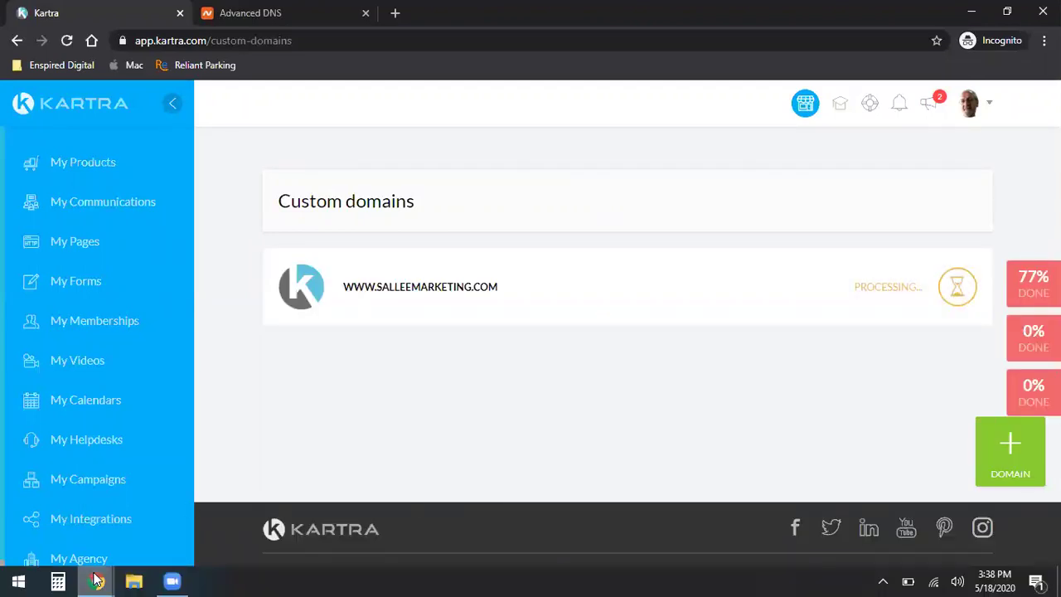
click(75, 509)
click(209, 12)
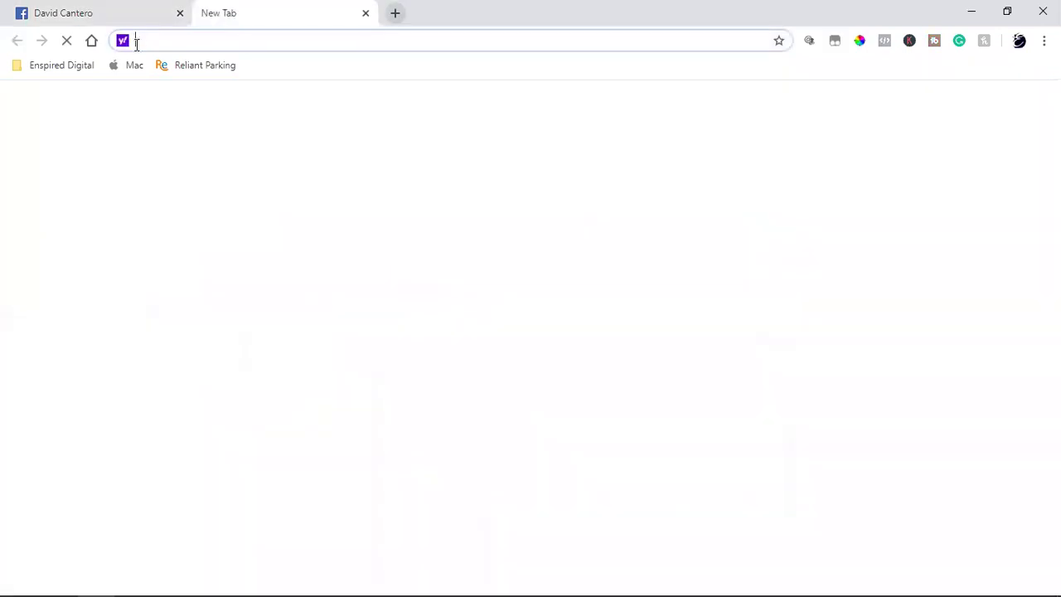
text(god)
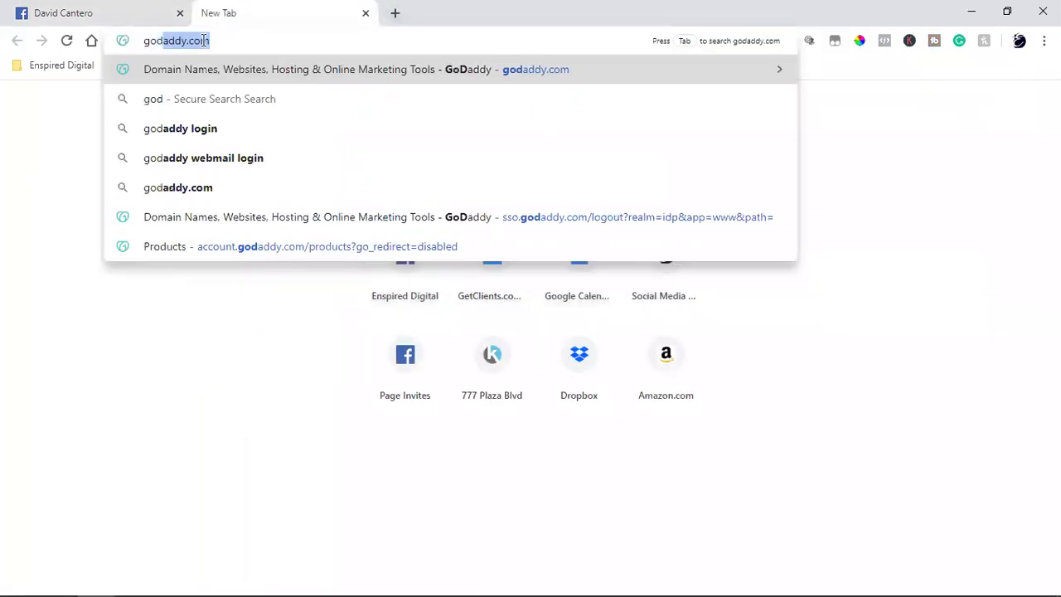
key(Return)
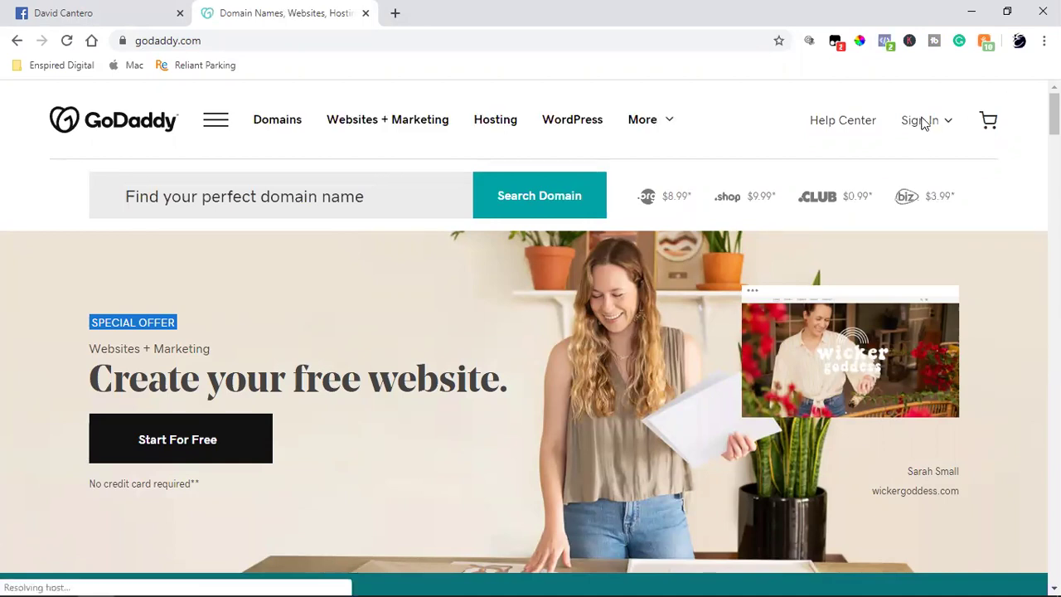
- Sign in to GoDaddy, close the leftover Facebook tab, and browse the domains in My Products
click(917, 124)
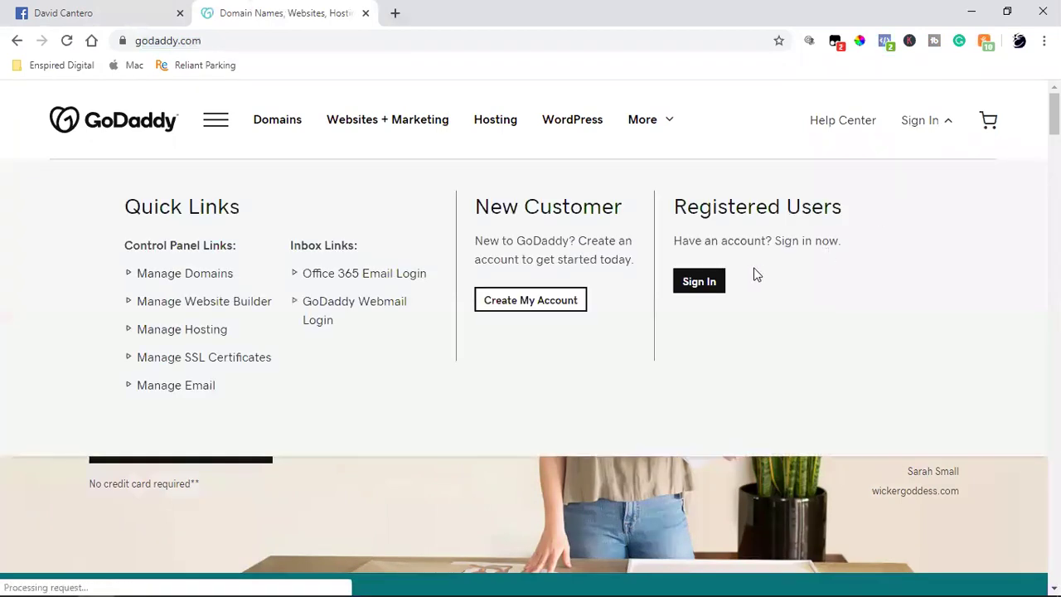
click(697, 281)
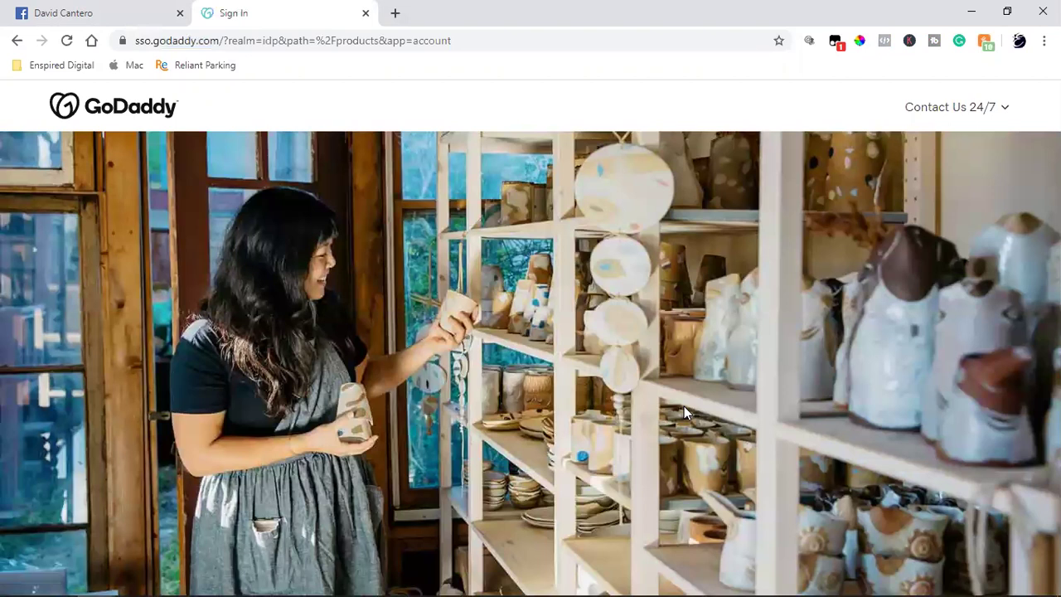
click(687, 410)
click(646, 439)
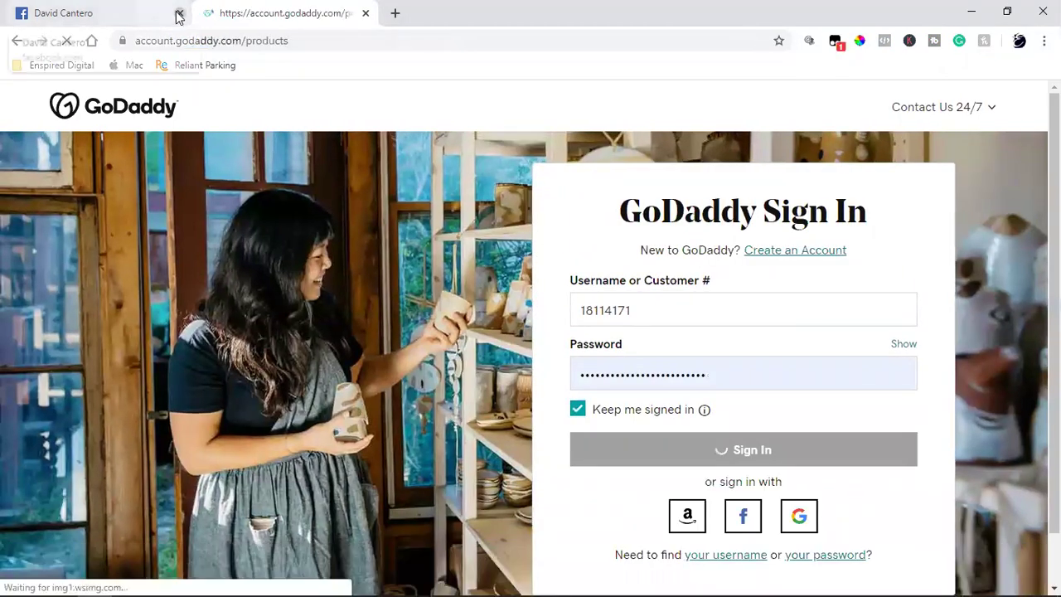
click(134, 12)
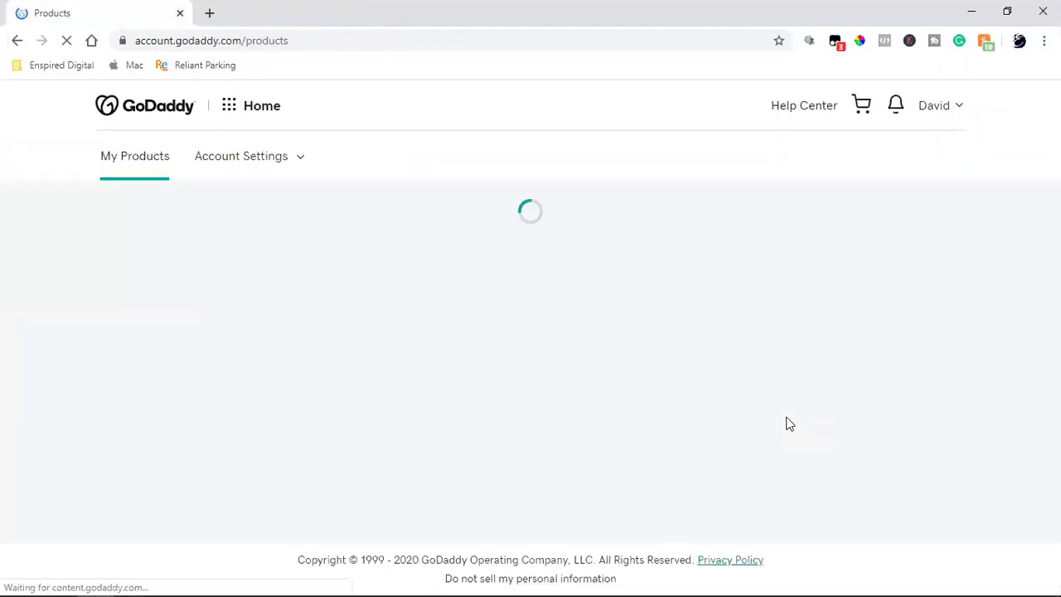
scroll(581, 419, down, 10)
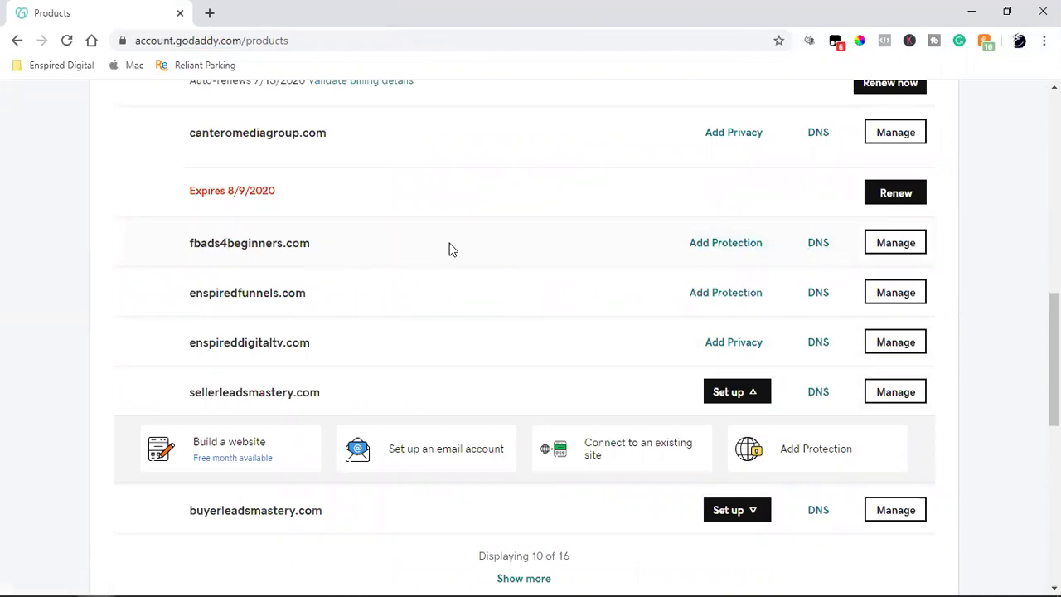
scroll(452, 248, up, 2)
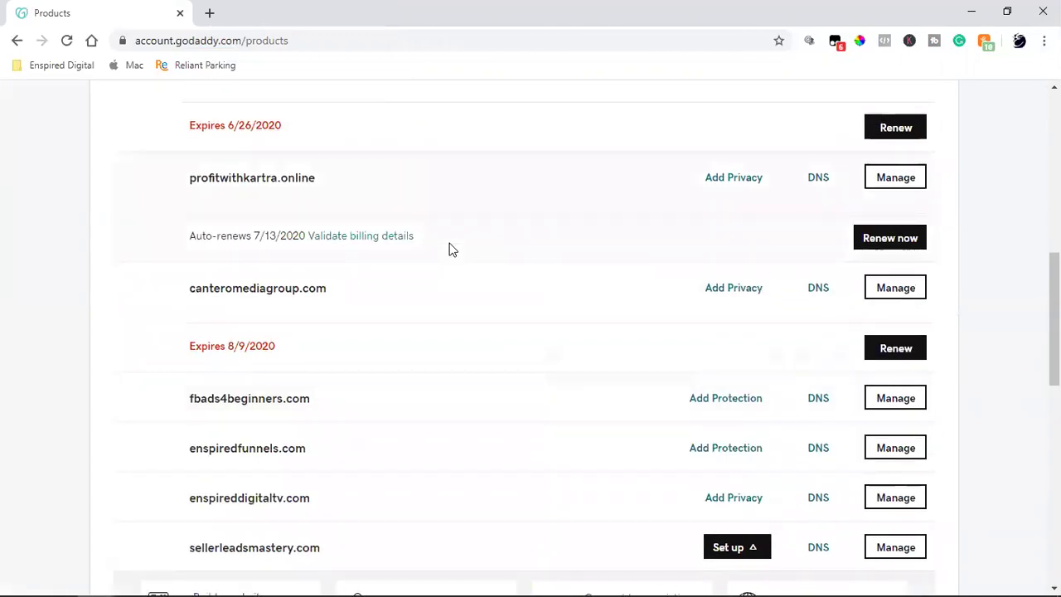
scroll(452, 248, up, 4)
click(917, 268)
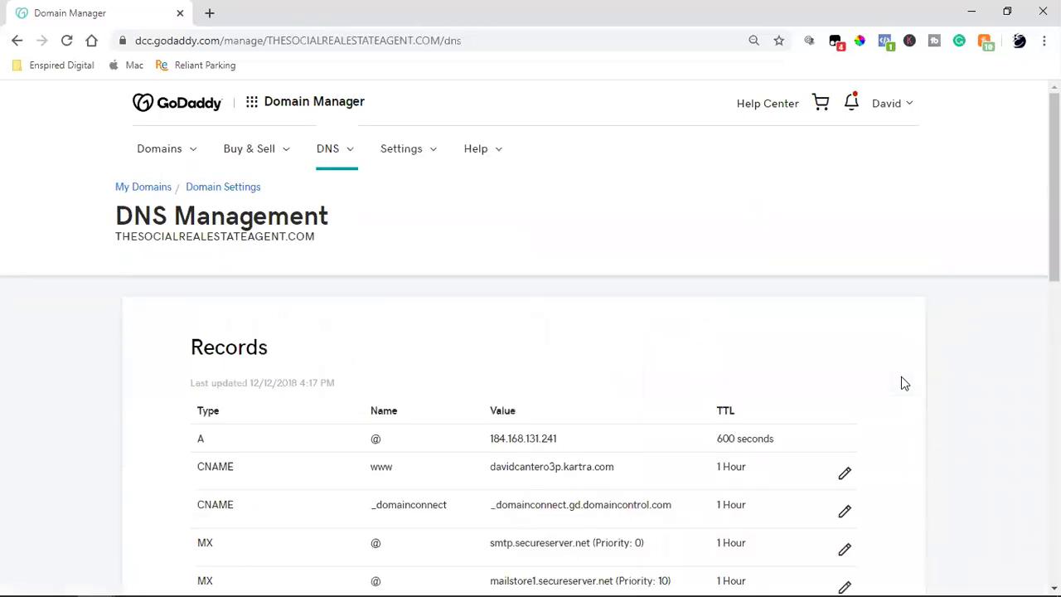
scroll(901, 383, down, 2)
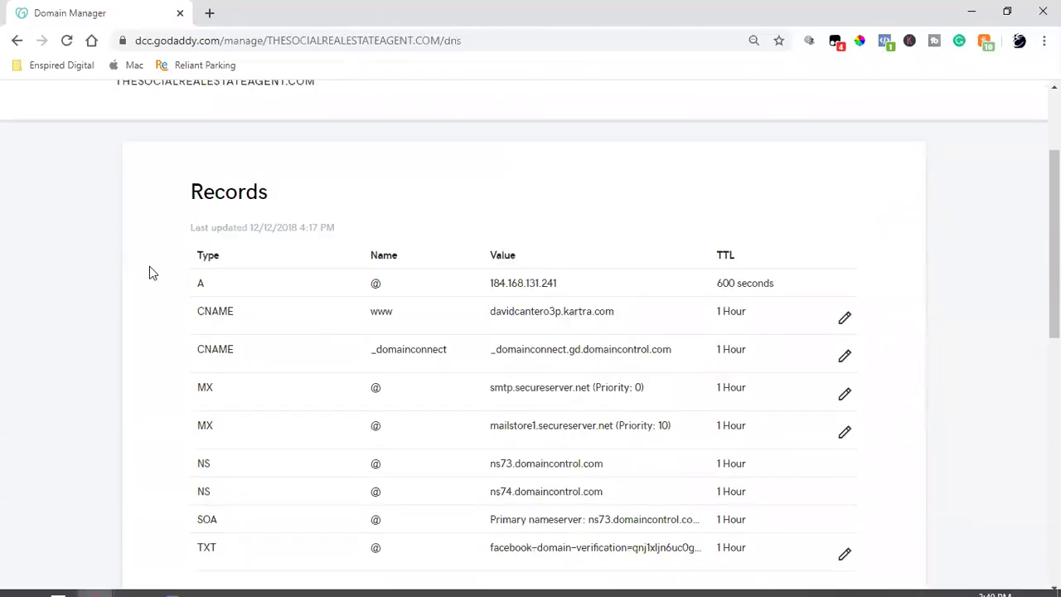
mouse_move(98, 580)
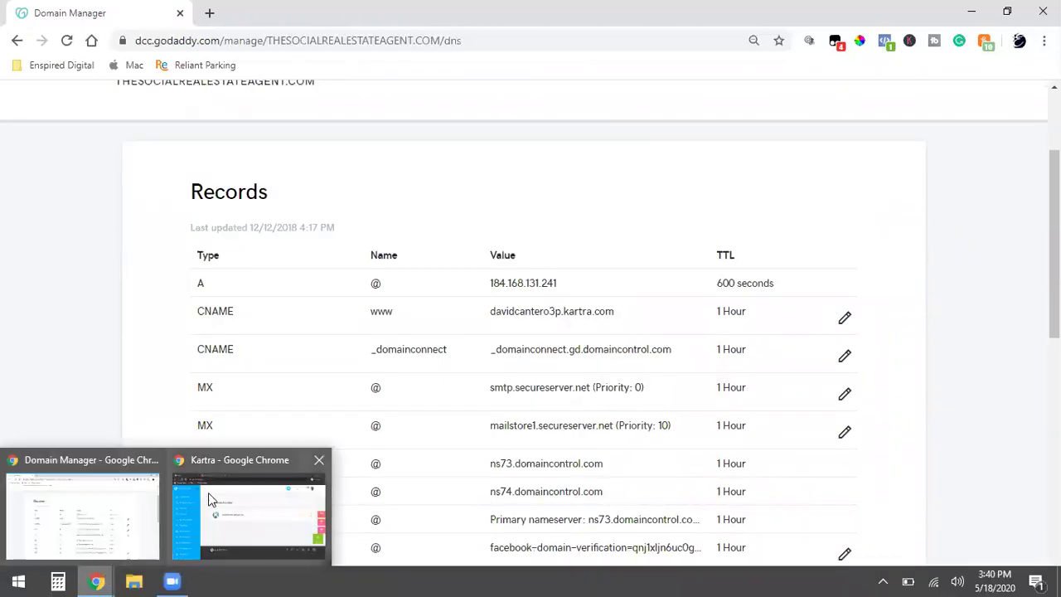
click(210, 498)
- Change the salleemarketing.com CNAME host from @ to www, checking GoDaddy's records, and save it
click(273, 12)
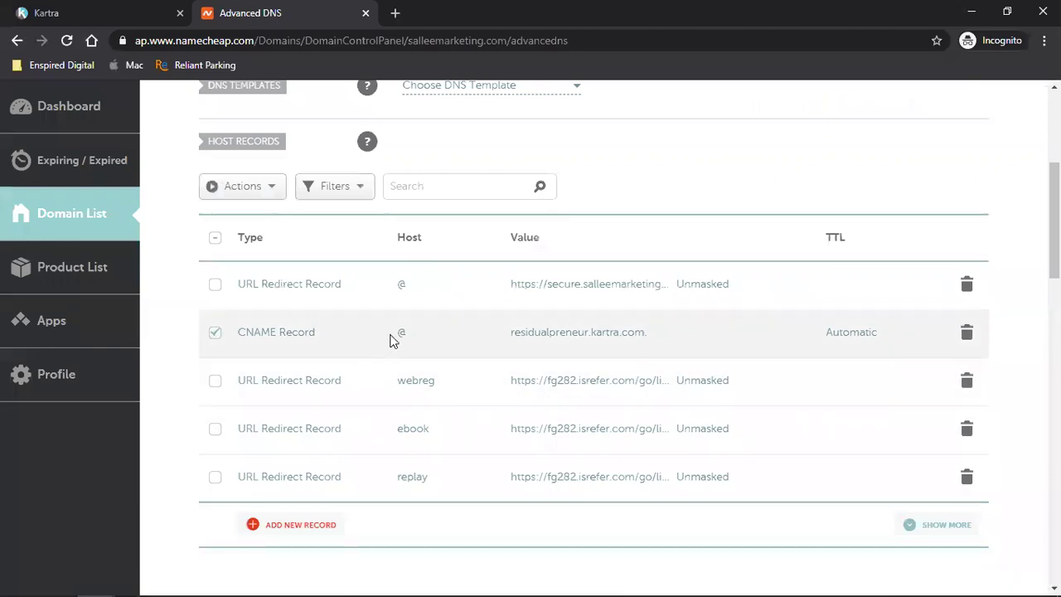
click(403, 335)
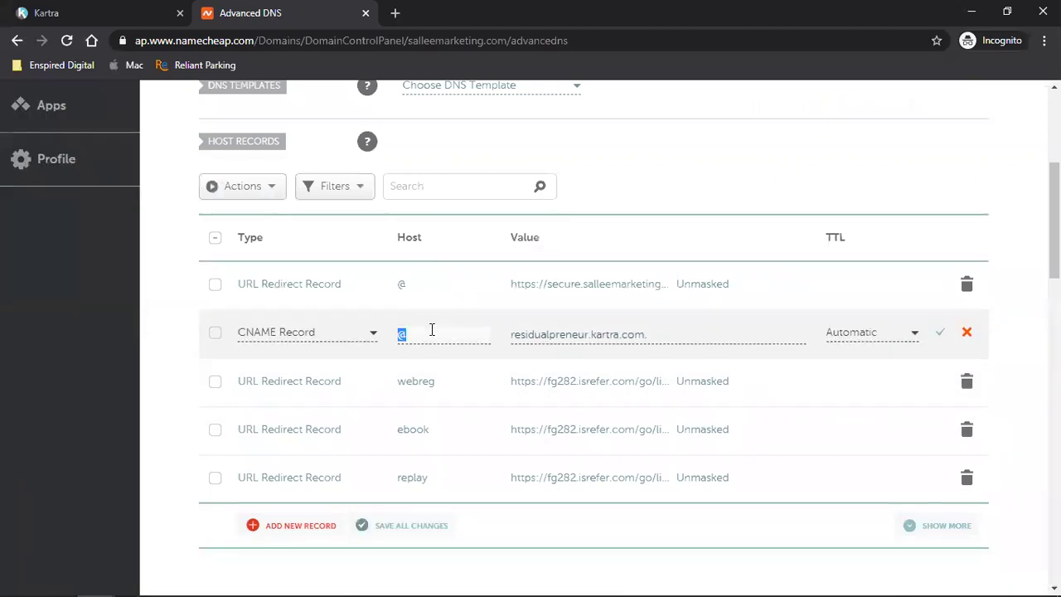
text(www)
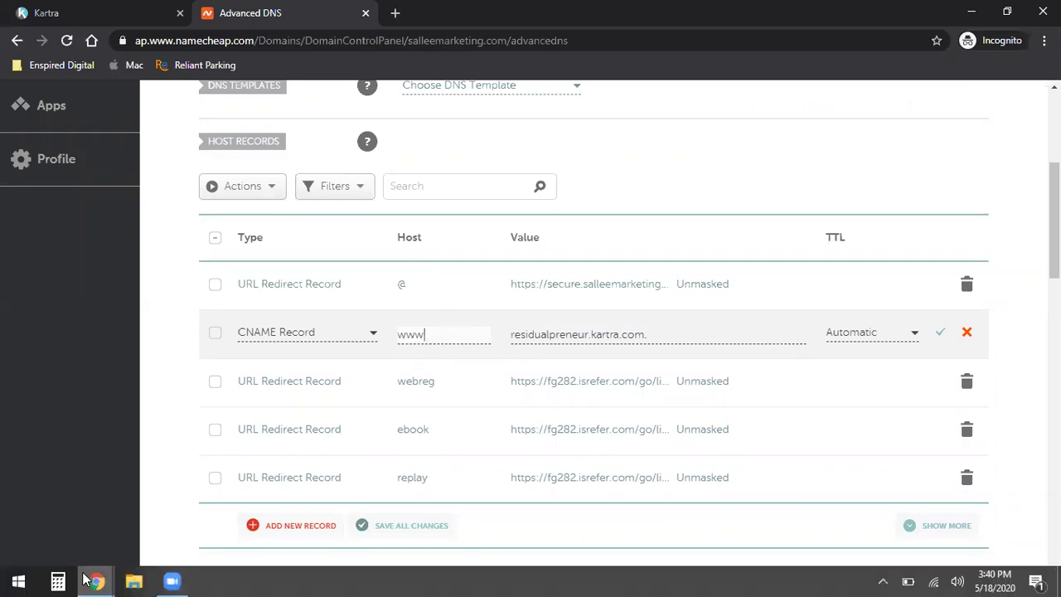
mouse_move(91, 577)
click(86, 533)
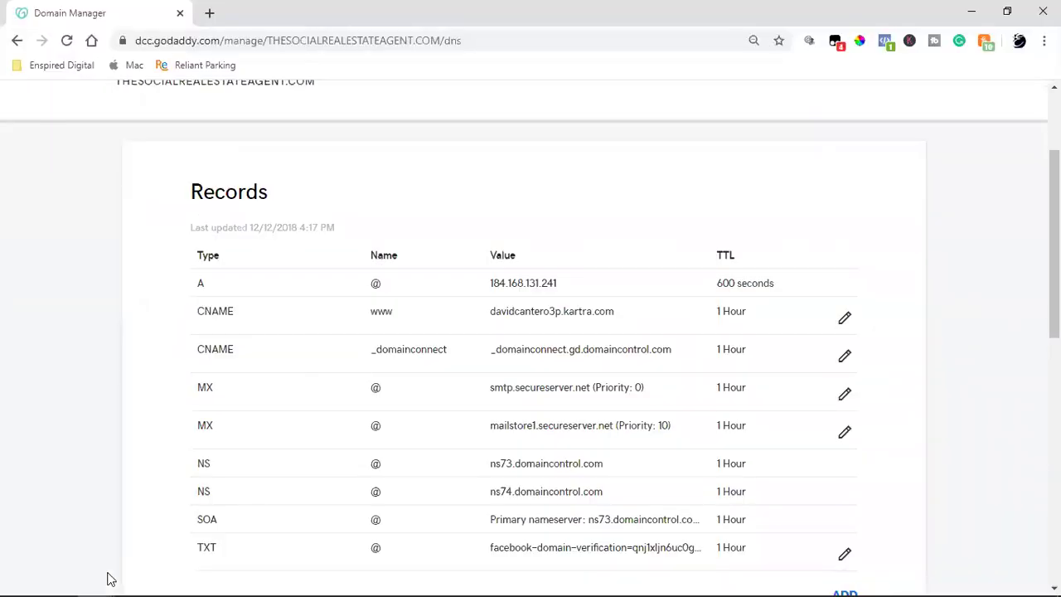
click(236, 508)
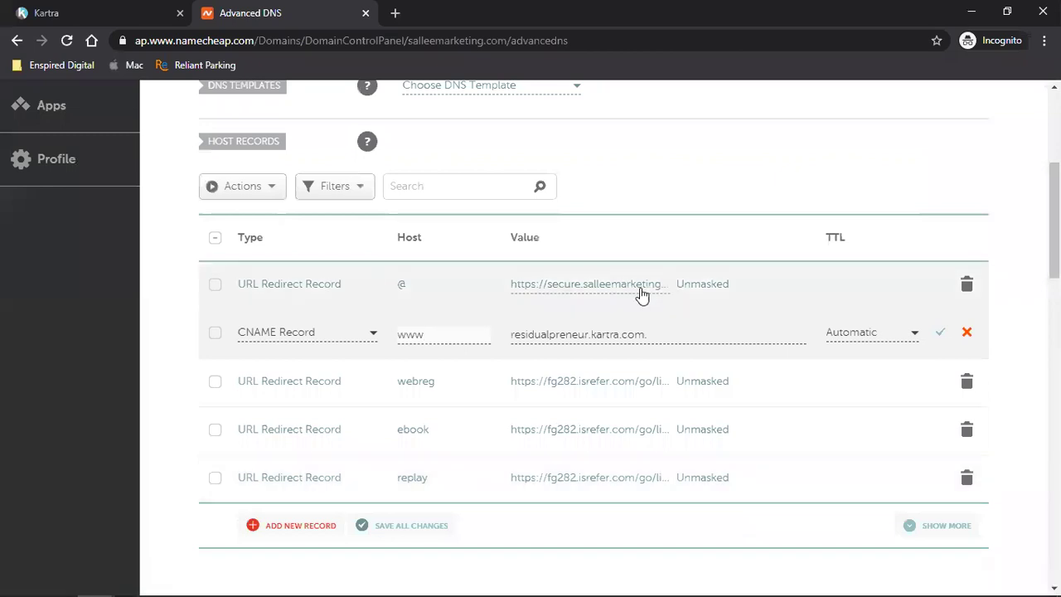
click(946, 339)
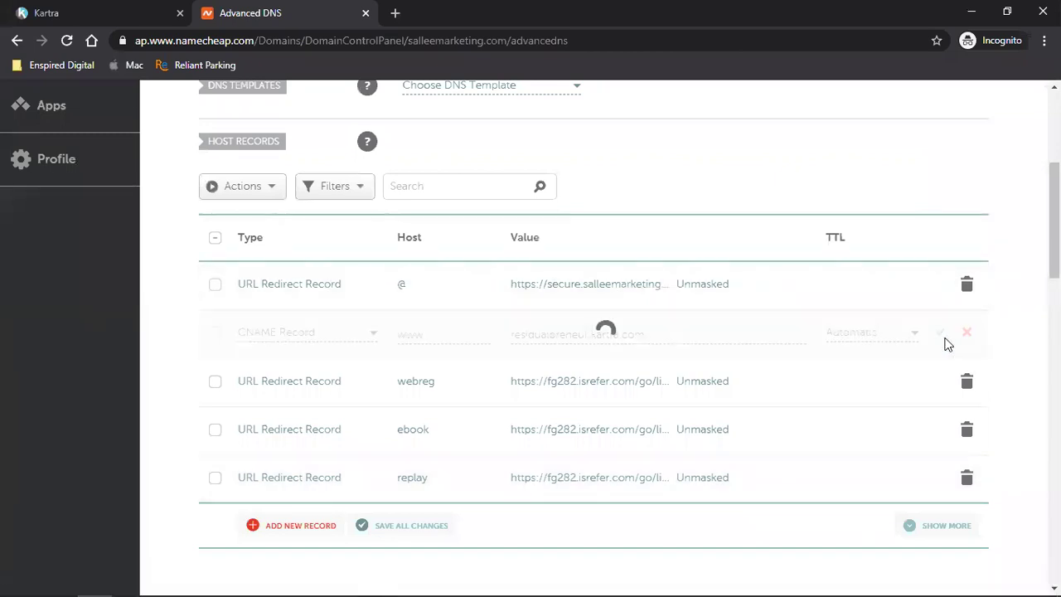
click(91, 16)
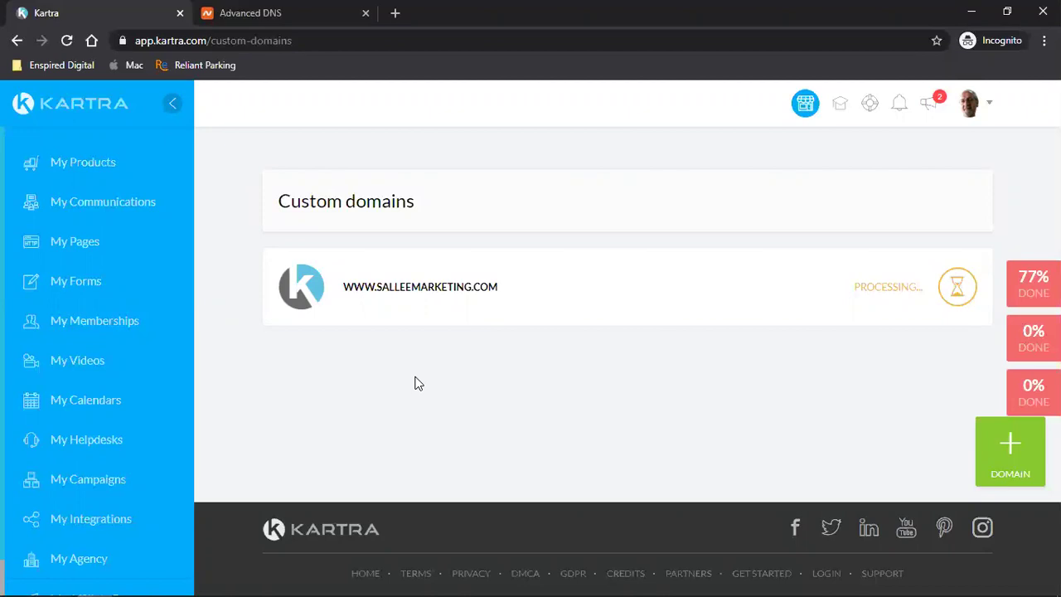
click(67, 40)
mouse_move(776, 296)
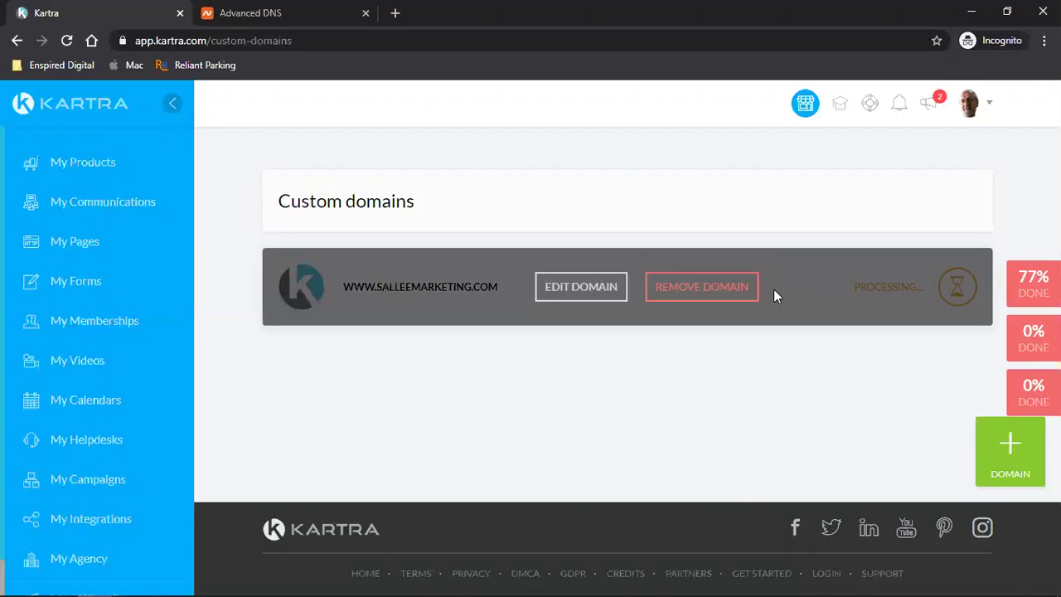
click(693, 297)
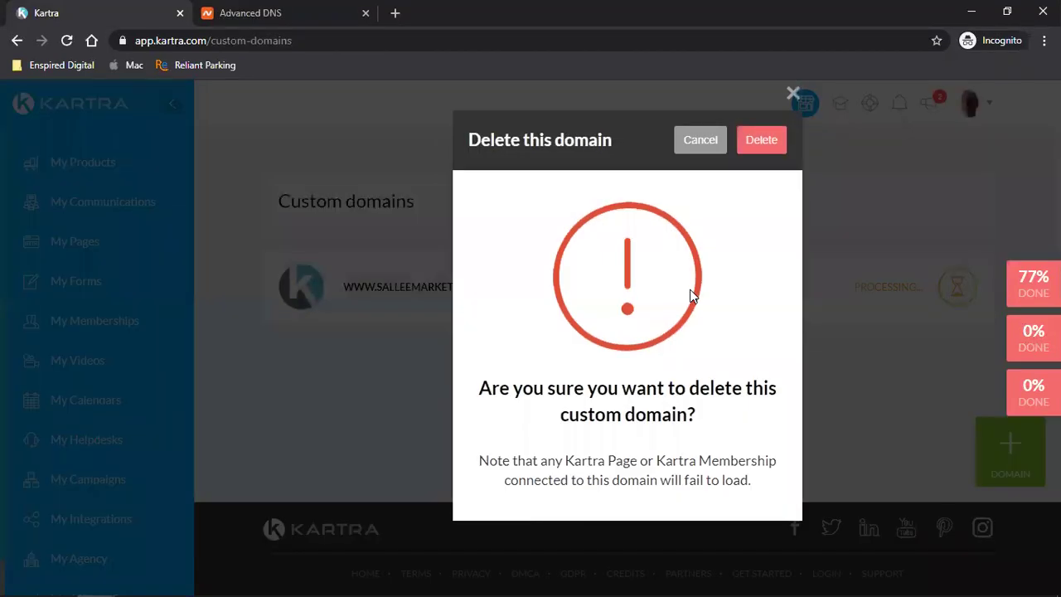
key(Return)
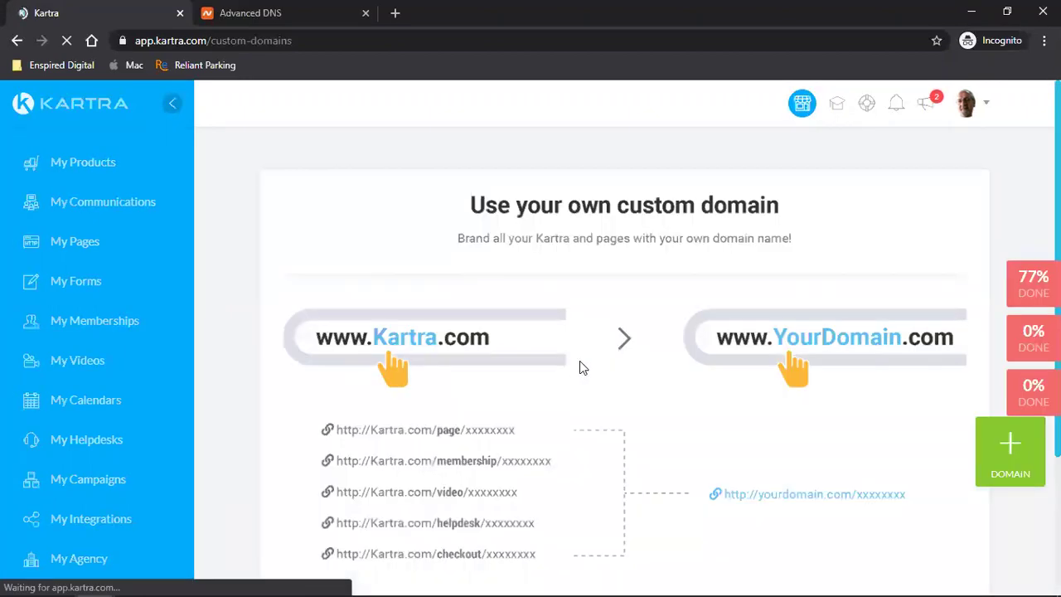
scroll(581, 365, down, 2)
click(1011, 454)
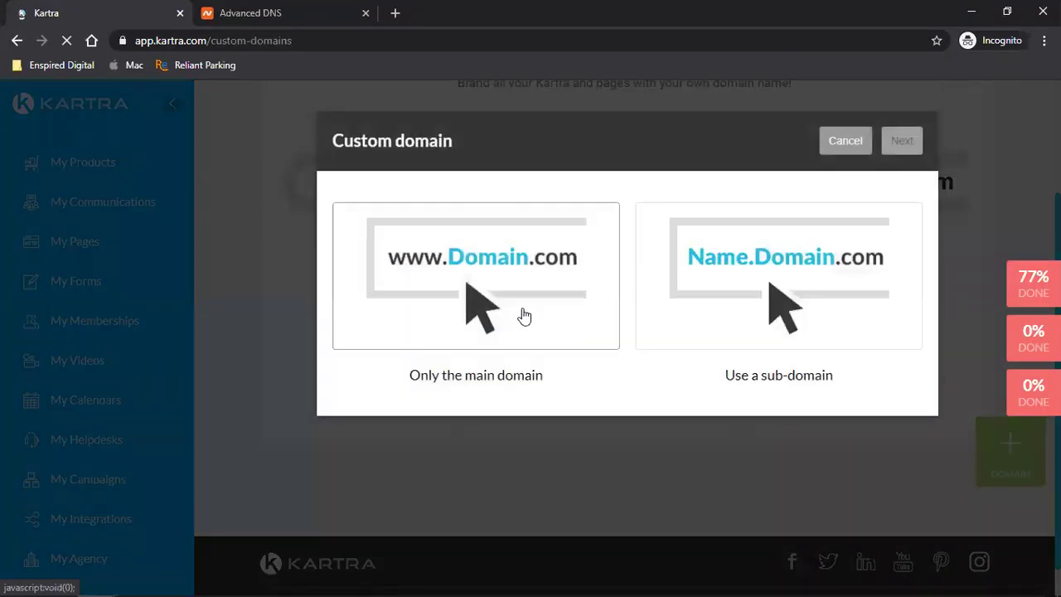
click(446, 293)
click(465, 444)
text(sallee)
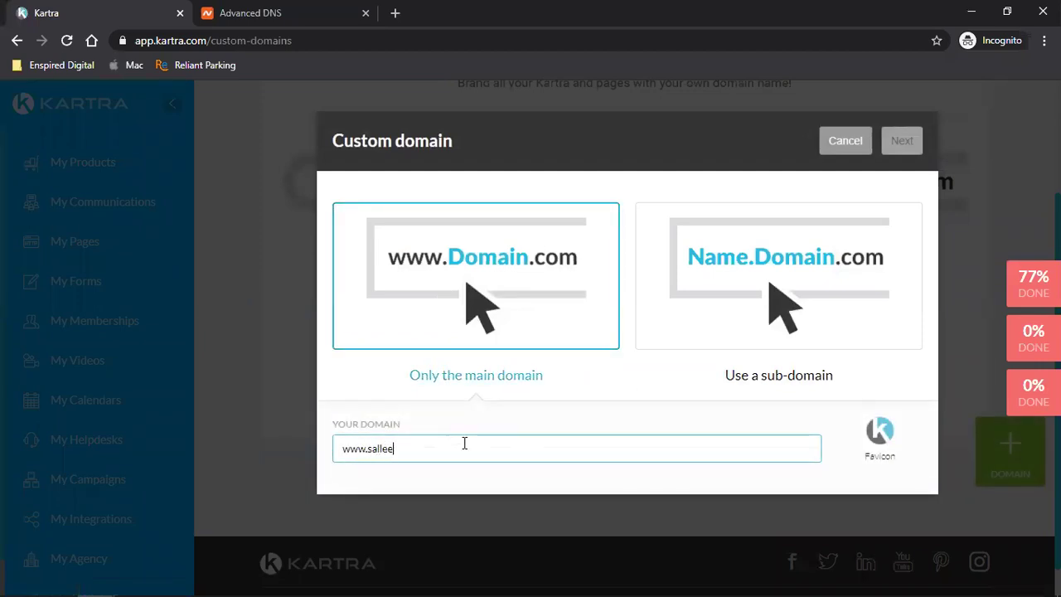
text(marketing.com)
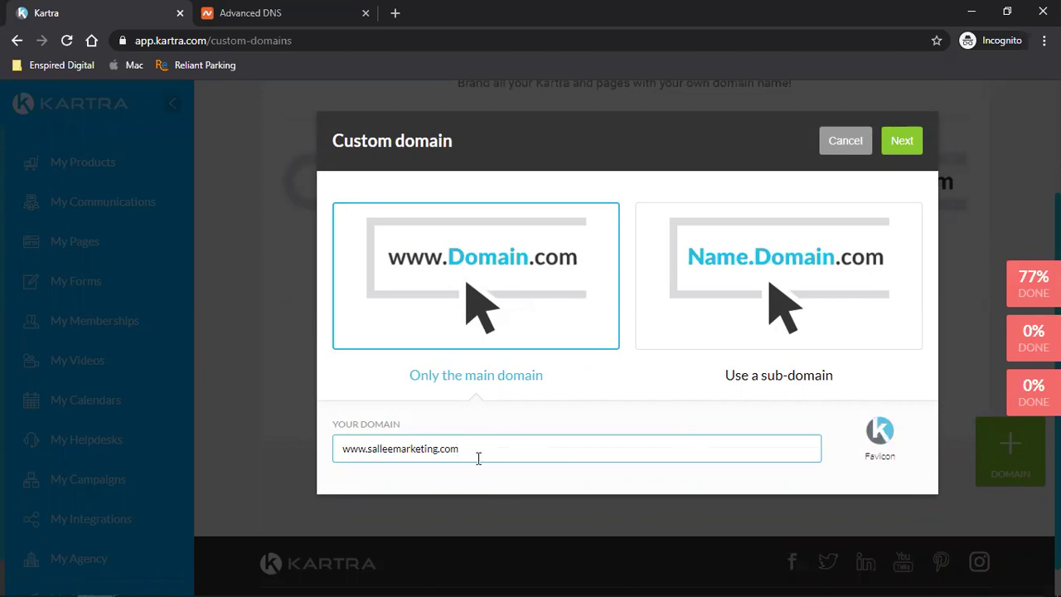
click(904, 143)
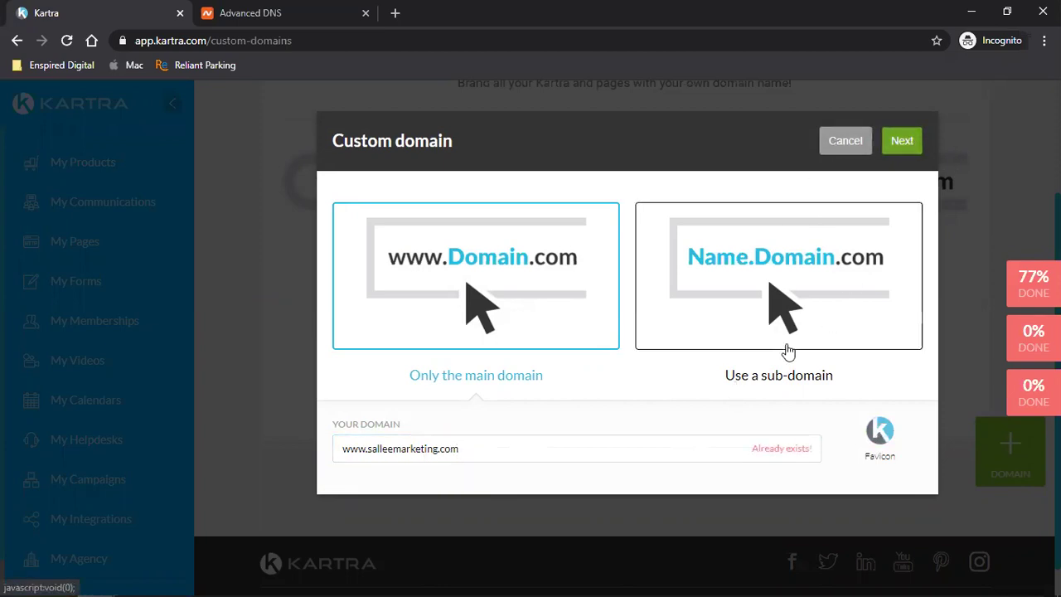
click(902, 145)
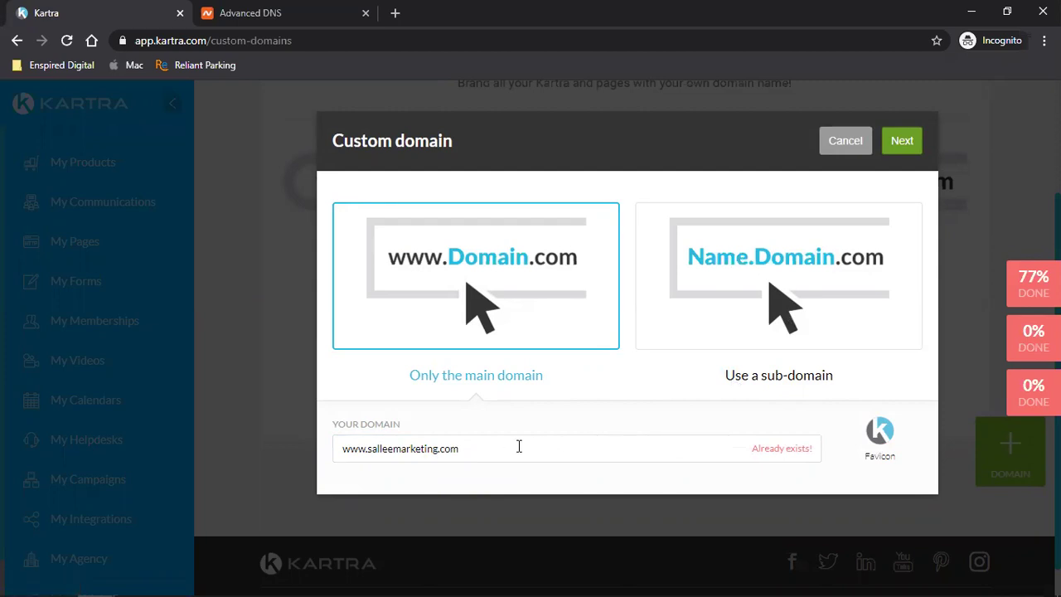
click(845, 140)
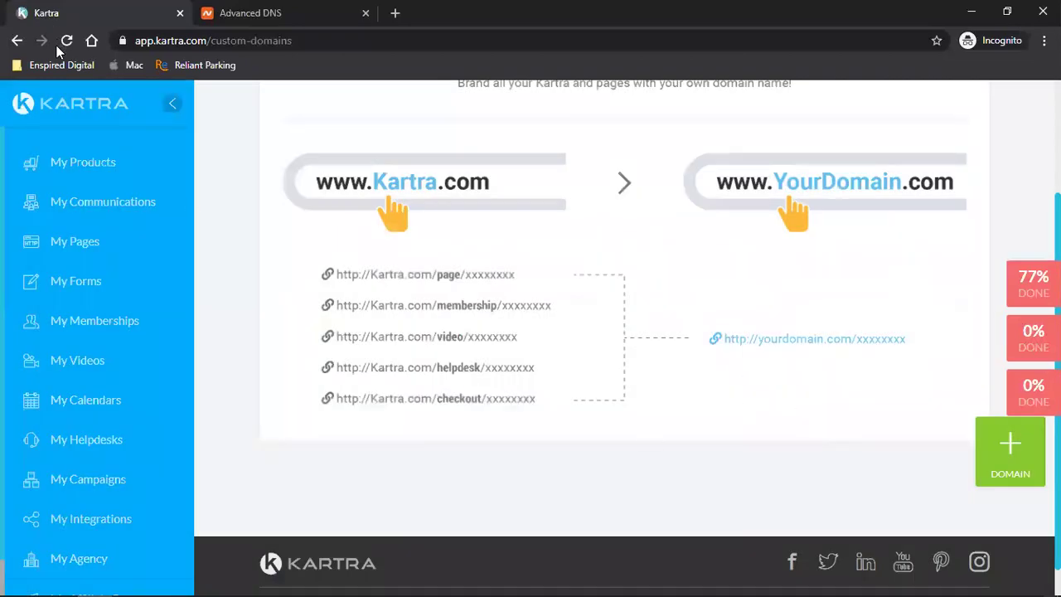
- Reload the page and sign out of Kartra from the account menu
click(66, 39)
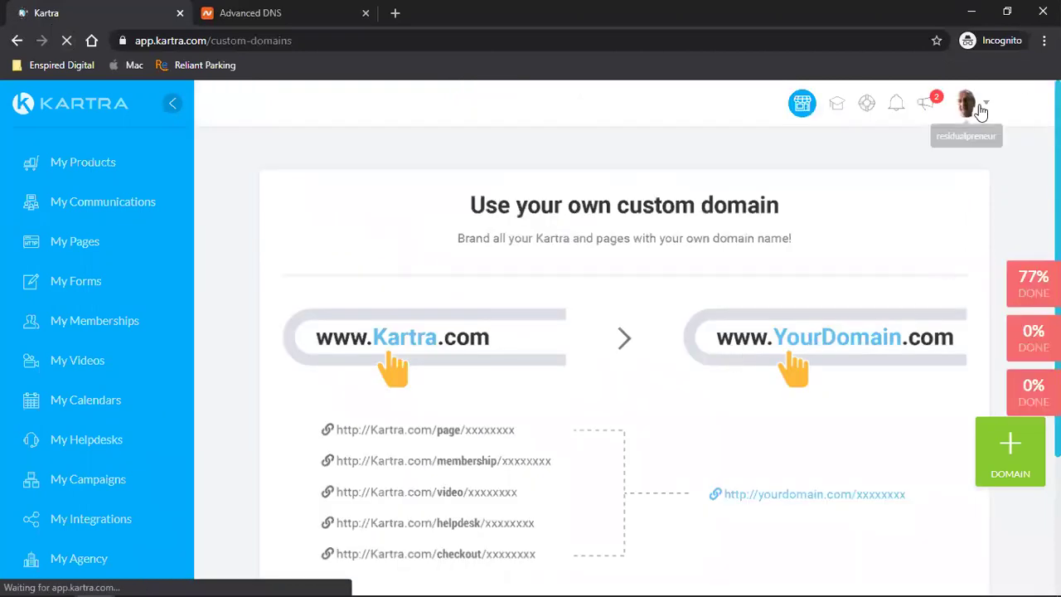
click(966, 103)
click(913, 373)
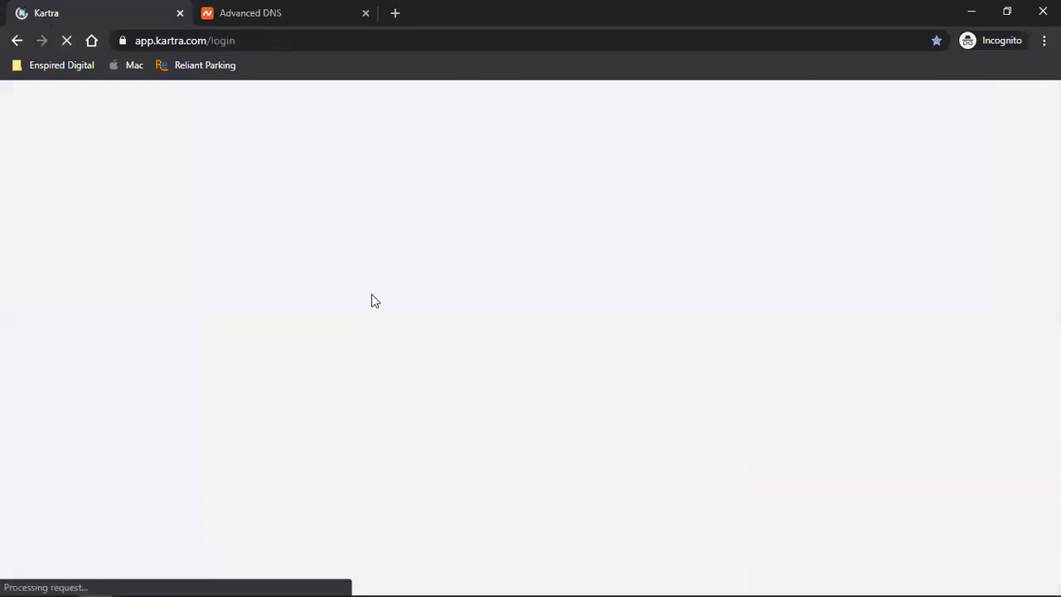
- Log back in with the saved account login and return to the Custom domains page
click(412, 263)
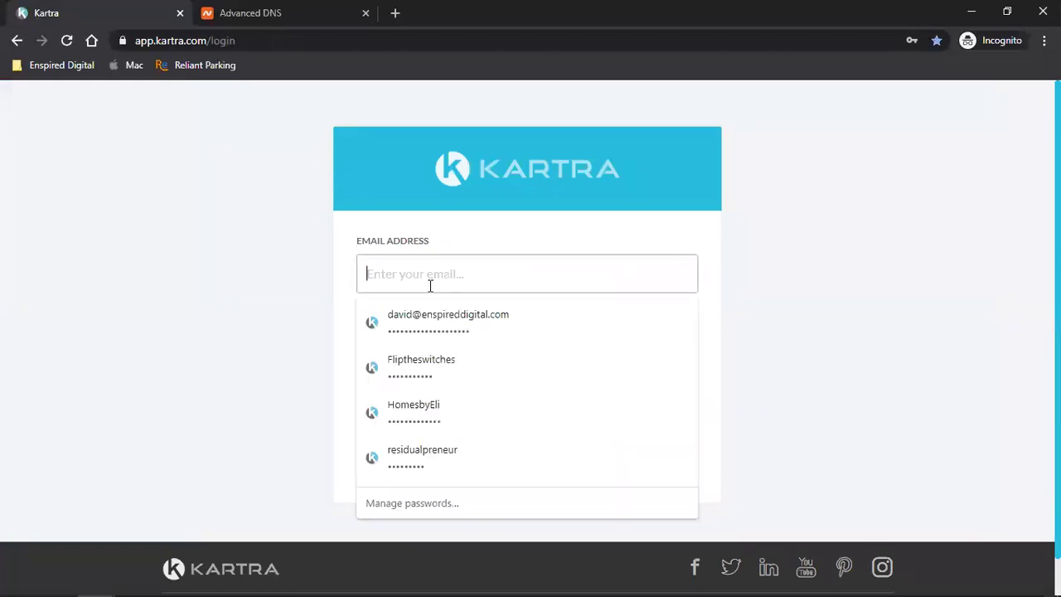
click(435, 452)
click(461, 443)
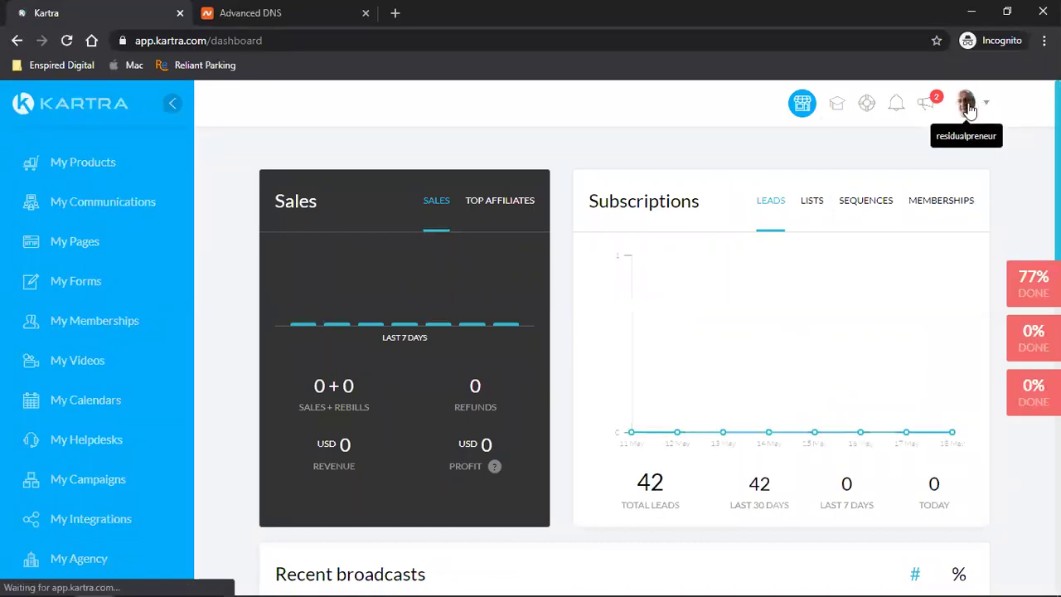
click(967, 106)
click(902, 304)
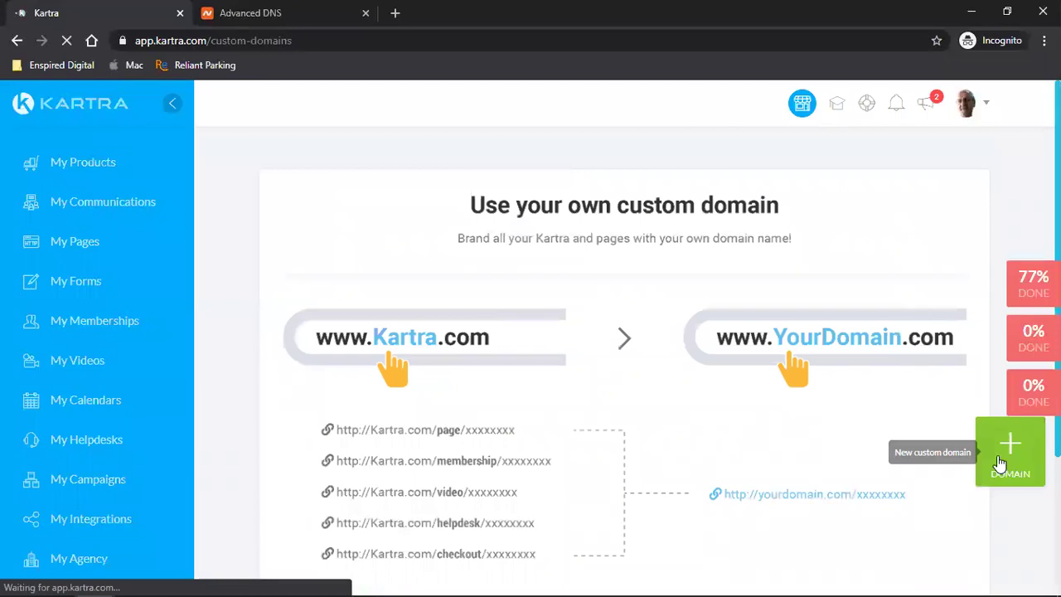
click(1008, 458)
click(500, 303)
click(465, 452)
text(salleemr)
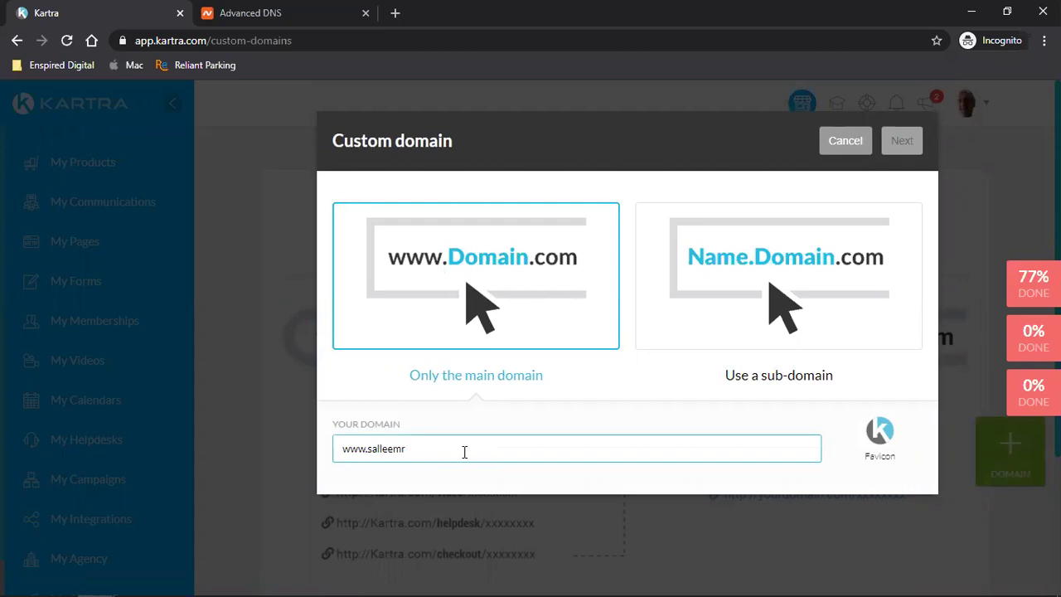
key(BackSpace)
text(arketing.com)
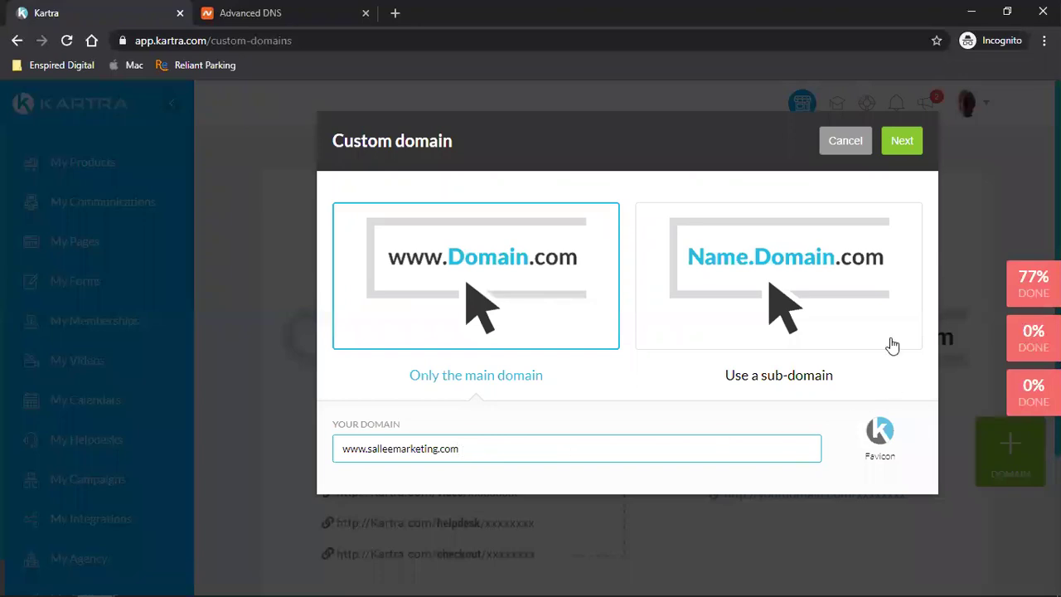
click(902, 139)
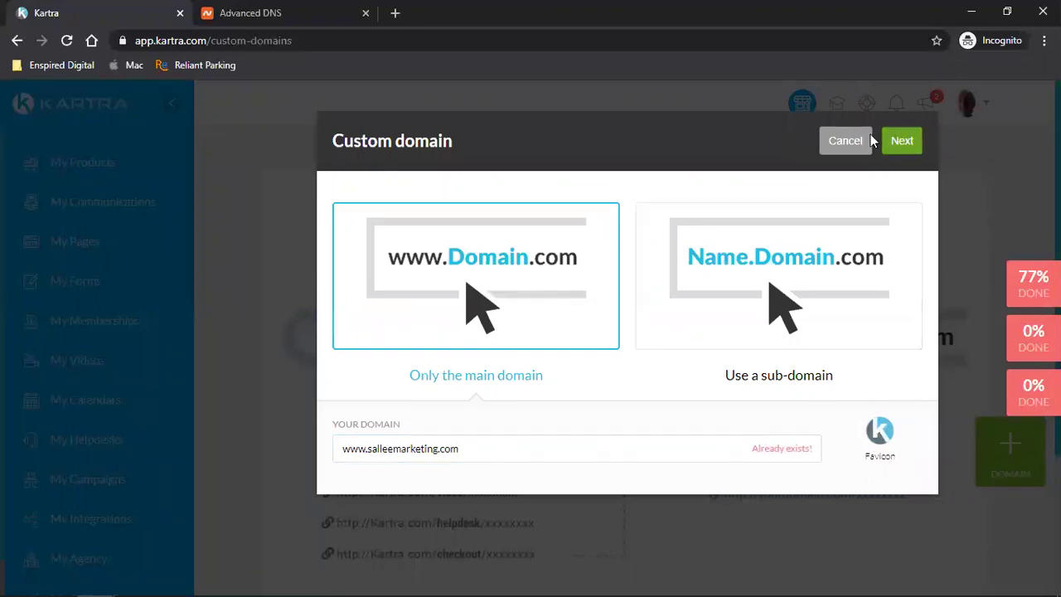
click(840, 141)
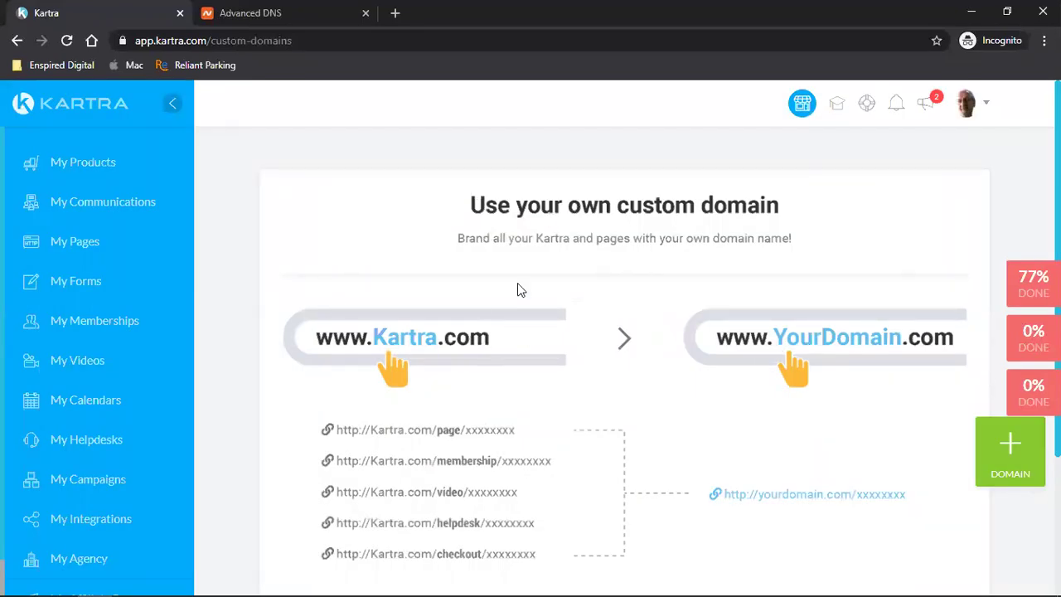
click(68, 41)
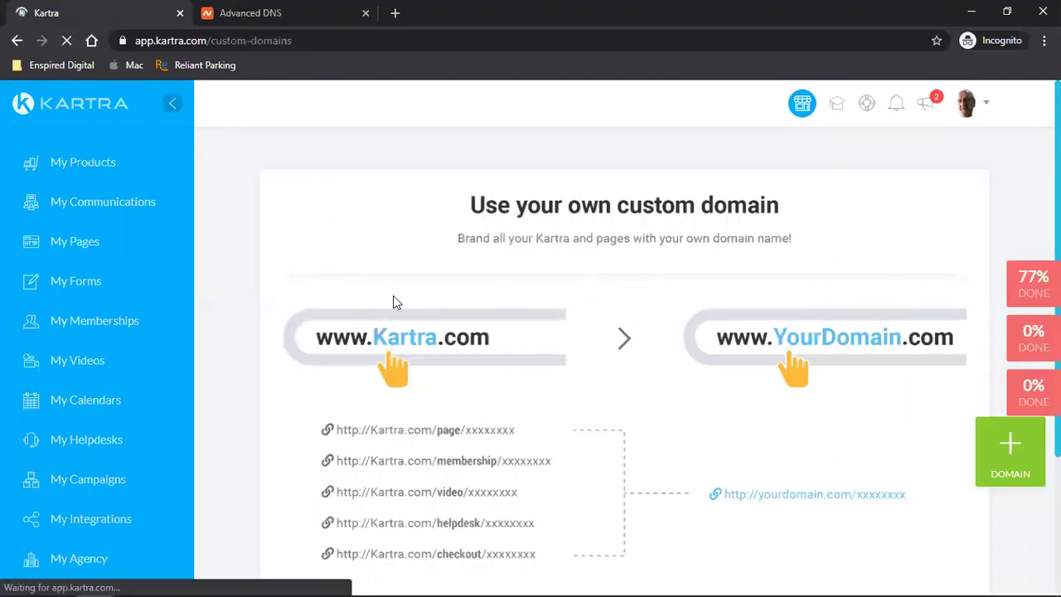
click(57, 242)
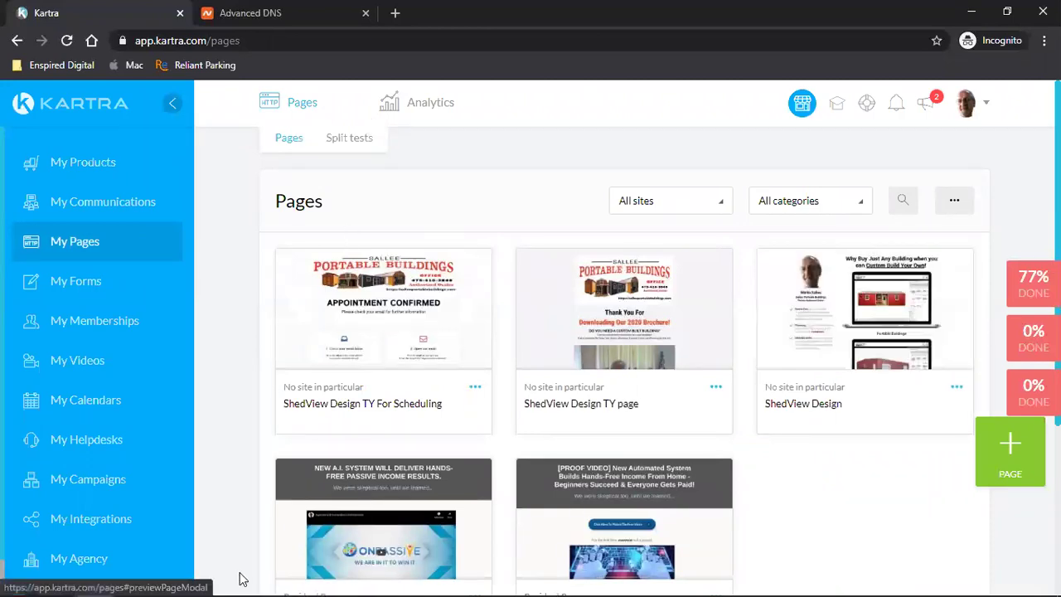
- Open a new browser tab and show the Enspired Digital bookmarks folder
mouse_move(132, 582)
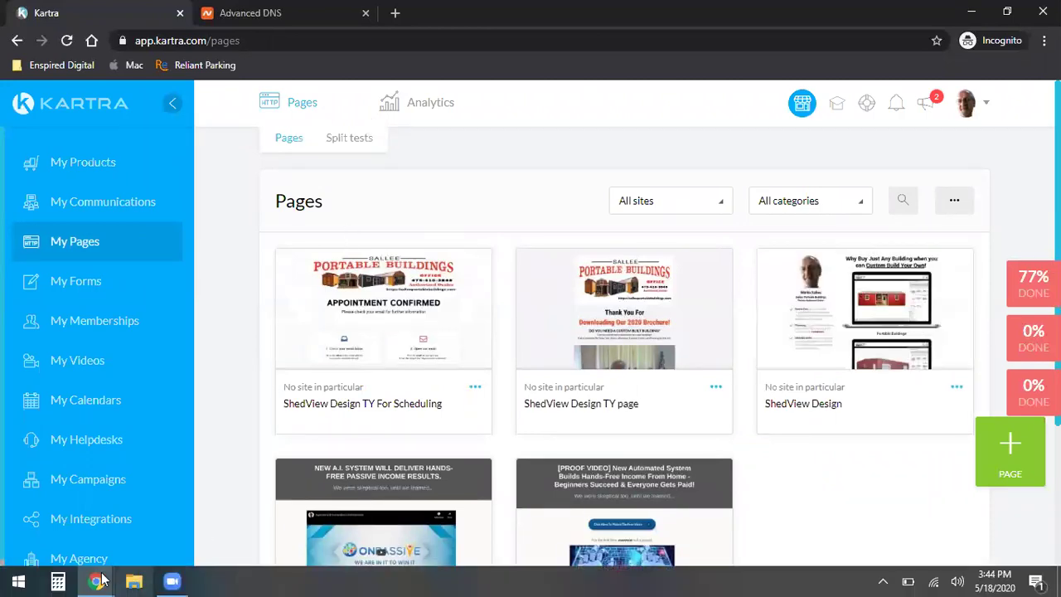
click(397, 14)
click(58, 66)
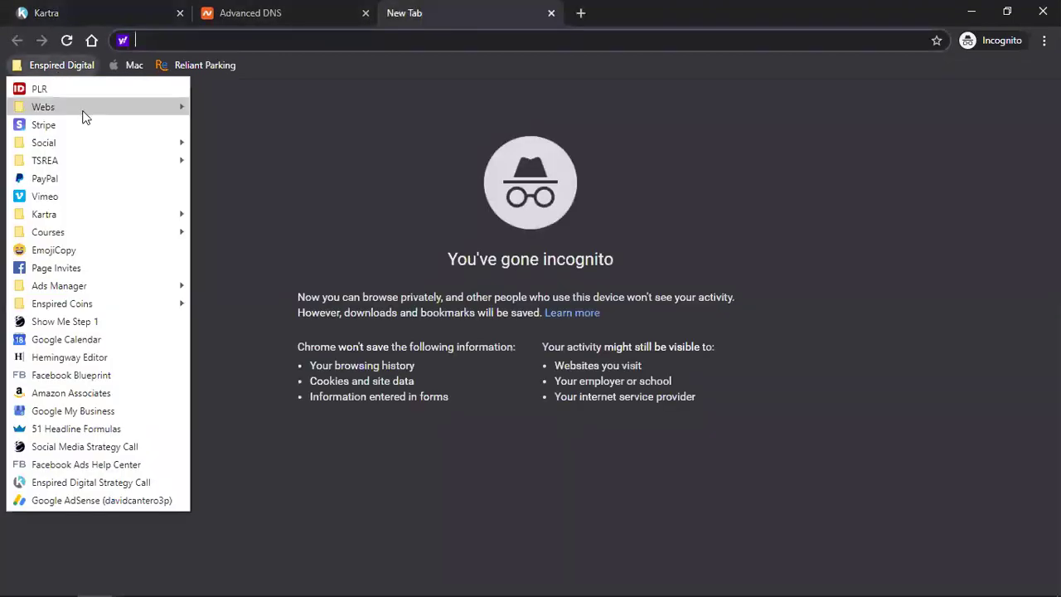
- Open the Facebook Page Invites bookmark and fill in the account's email on the login form
click(119, 268)
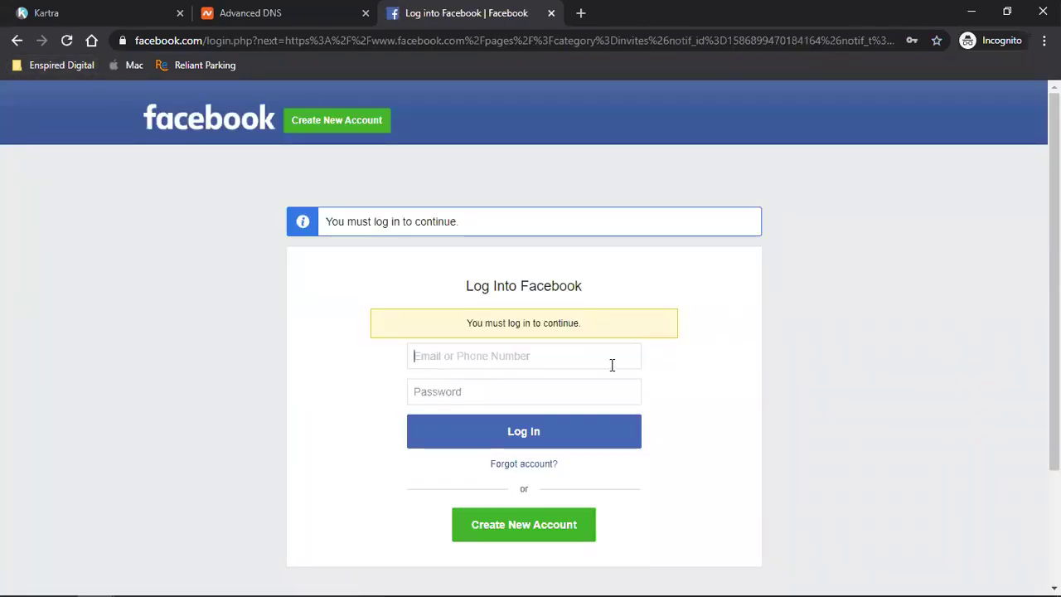
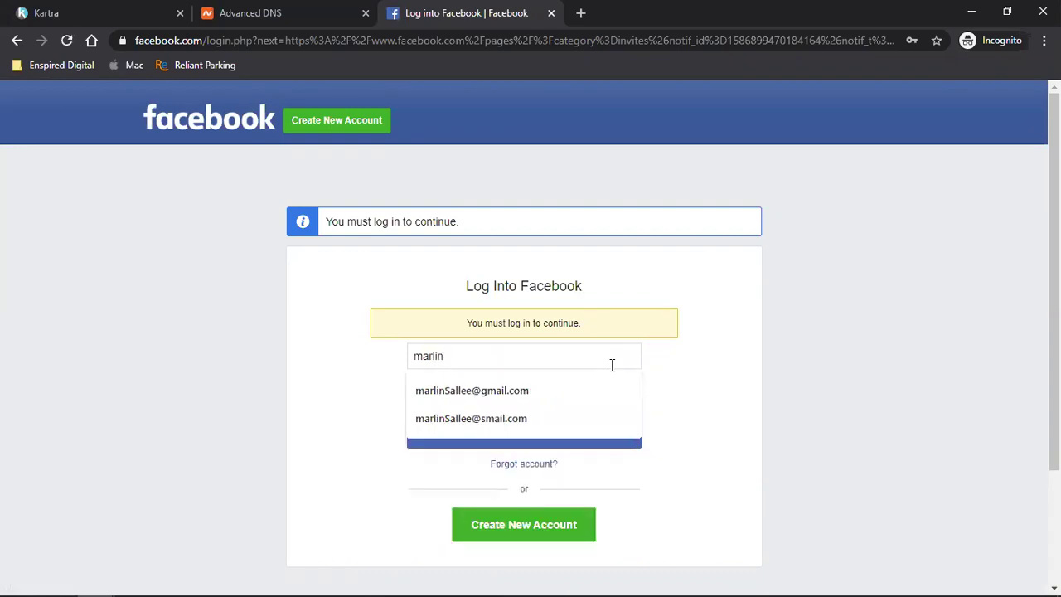
click(541, 395)
click(464, 392)
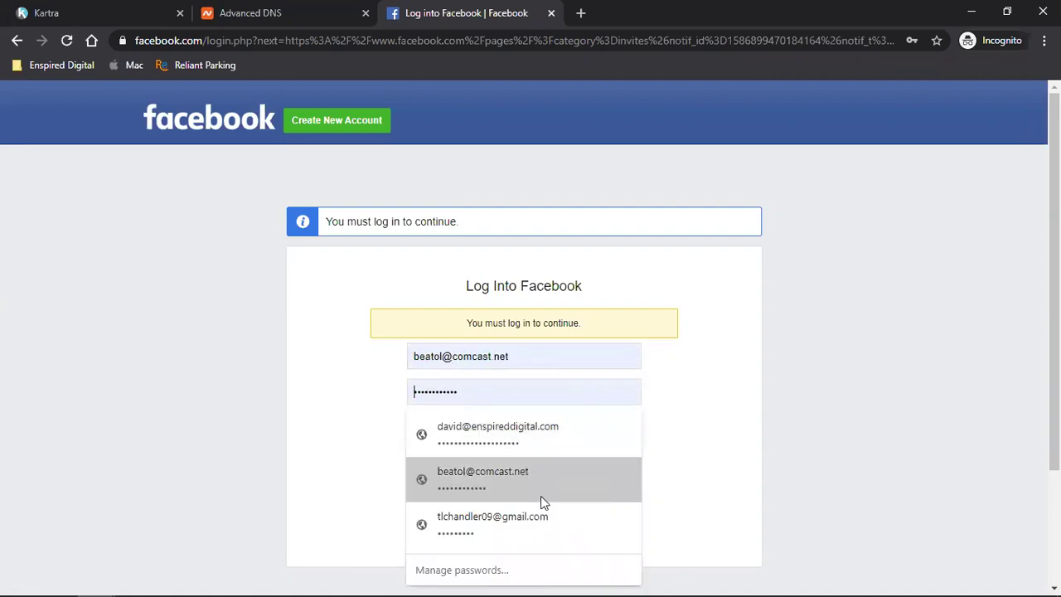
click(956, 512)
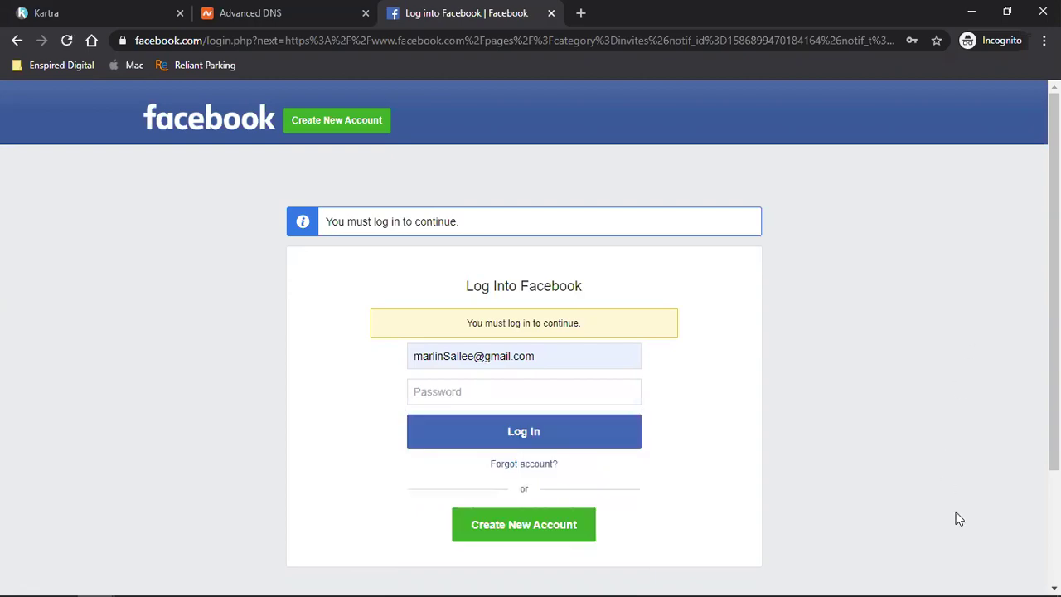
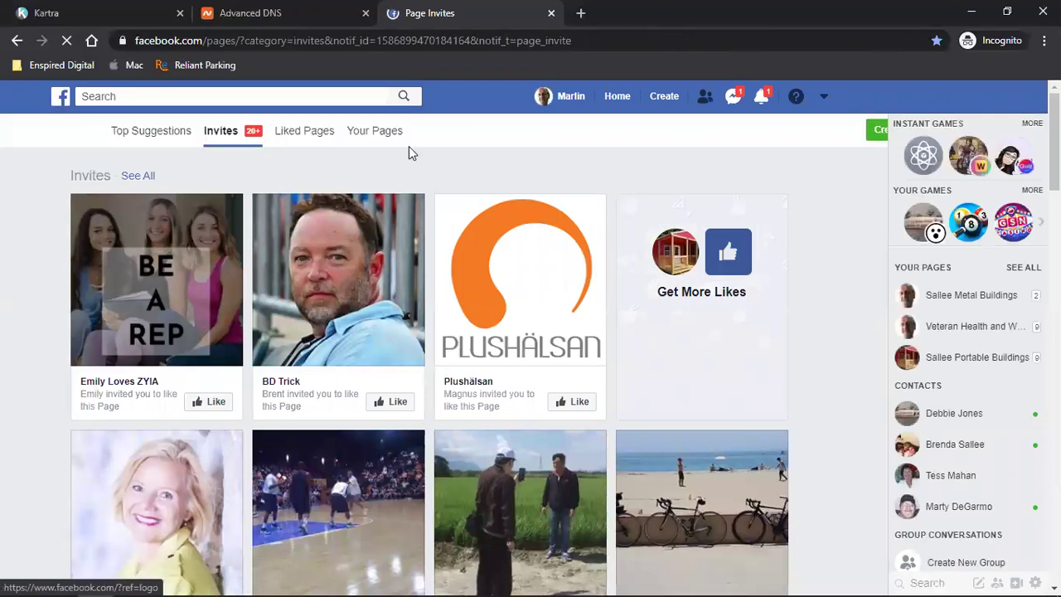
- Go from Facebook's Page Invites page to Manage Ads through the account menu
click(825, 98)
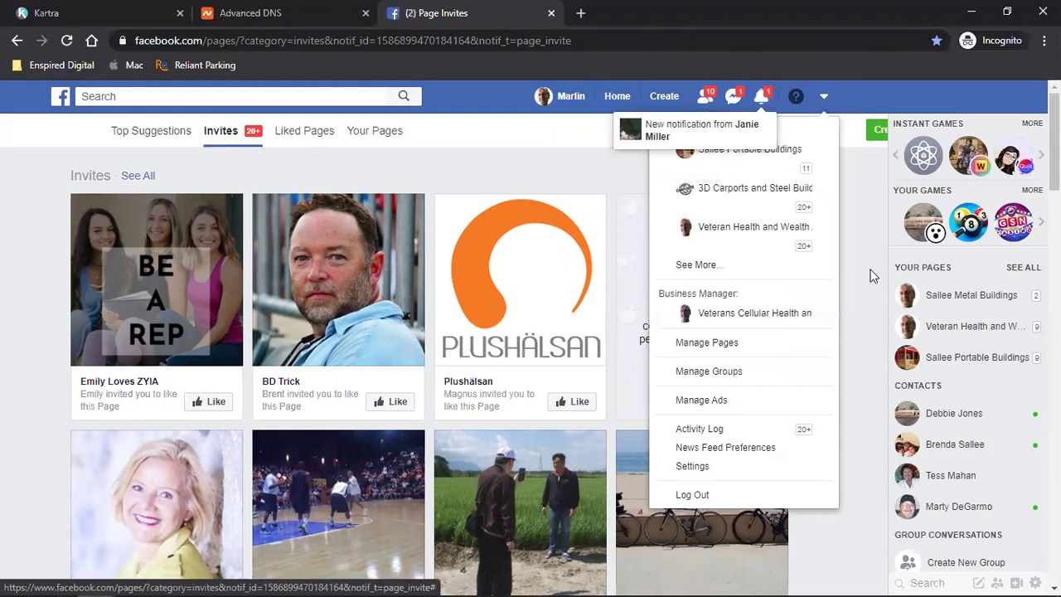
click(707, 403)
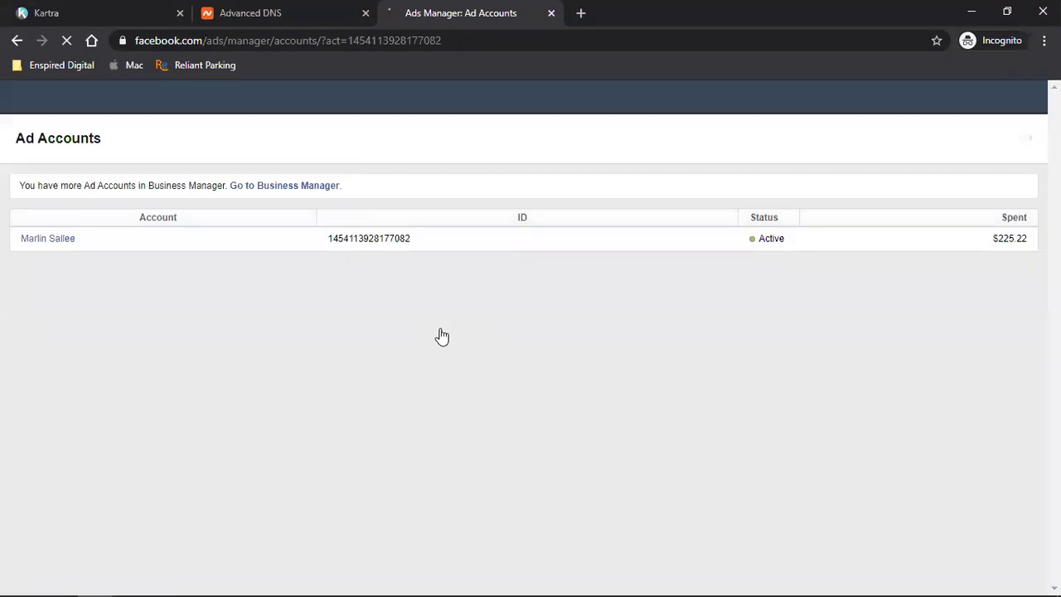
- Open the ad account's Campaigns page and check the list of available ad accounts
click(31, 240)
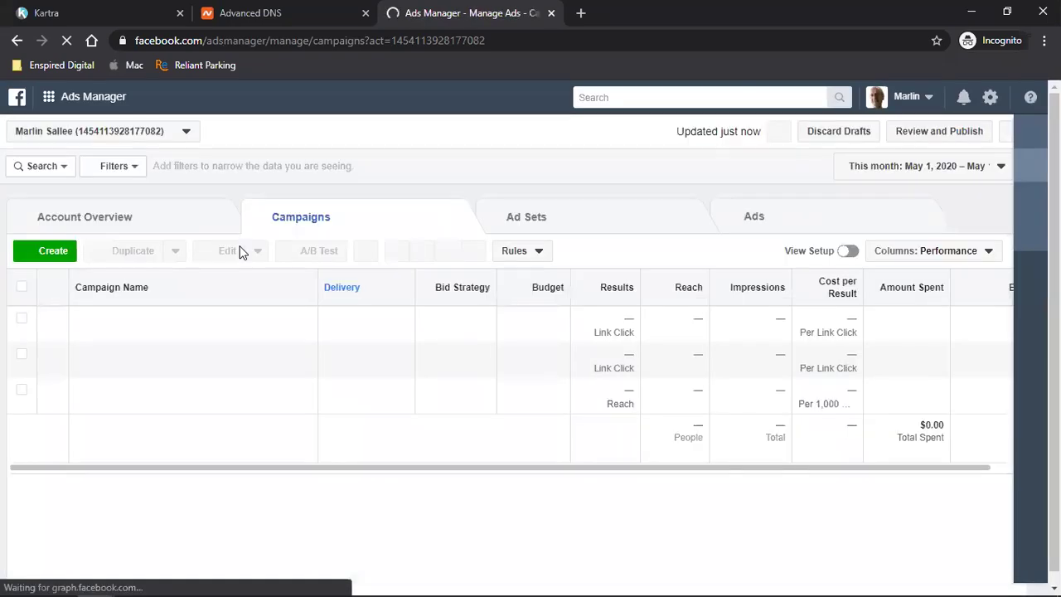
click(104, 137)
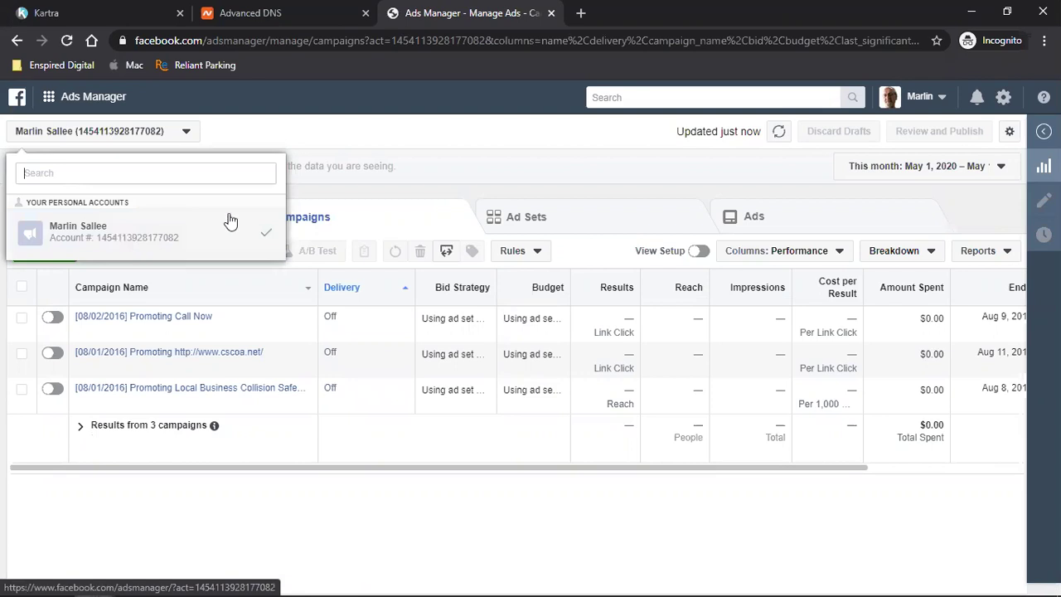
click(332, 145)
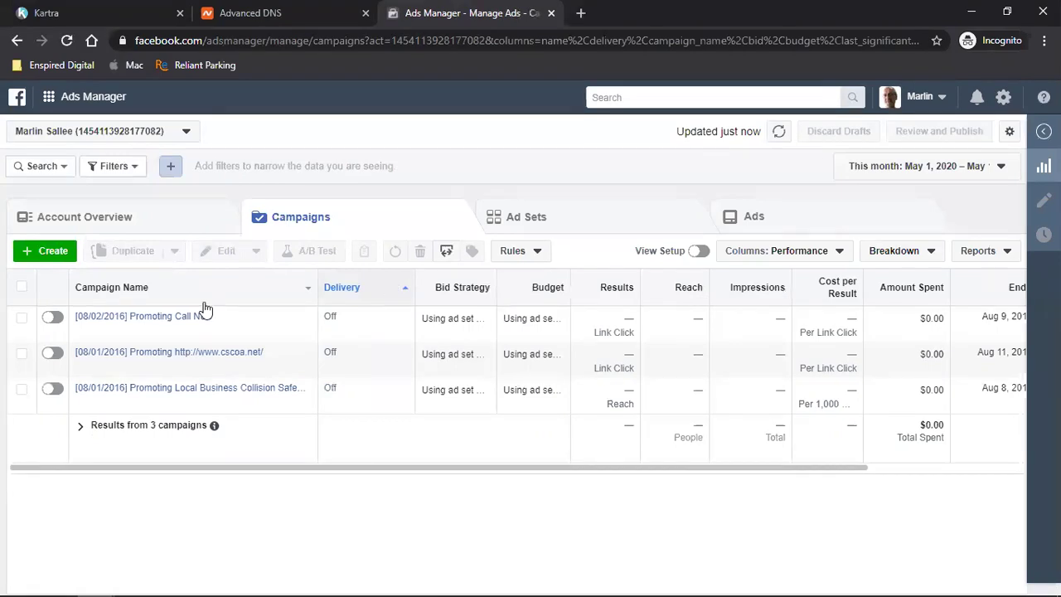
- Delete the Promoting Call Now, cscoa.net and Local Business Collision campaigns one by one
click(21, 324)
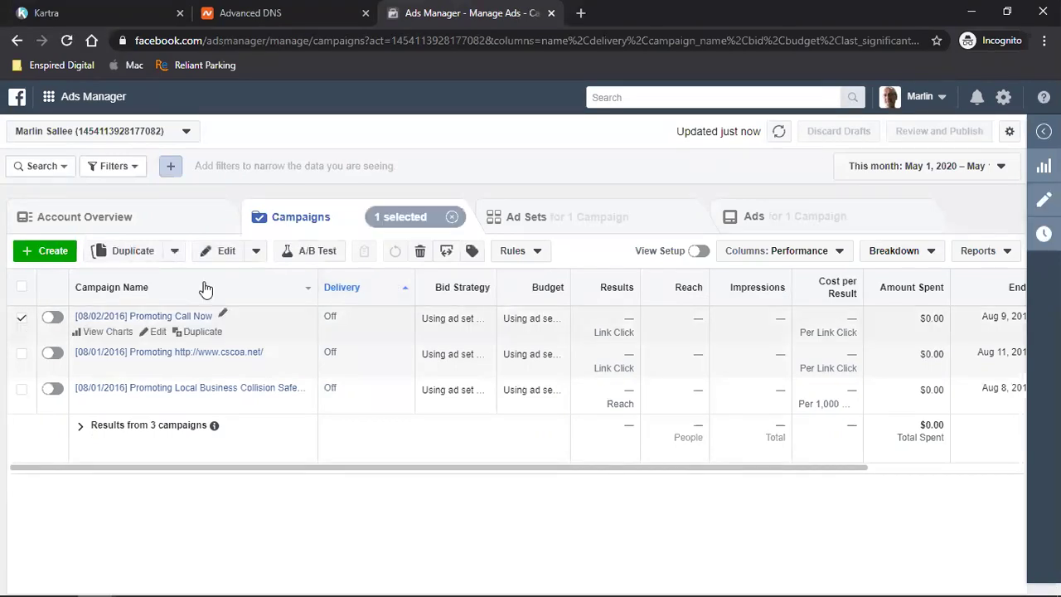
click(419, 251)
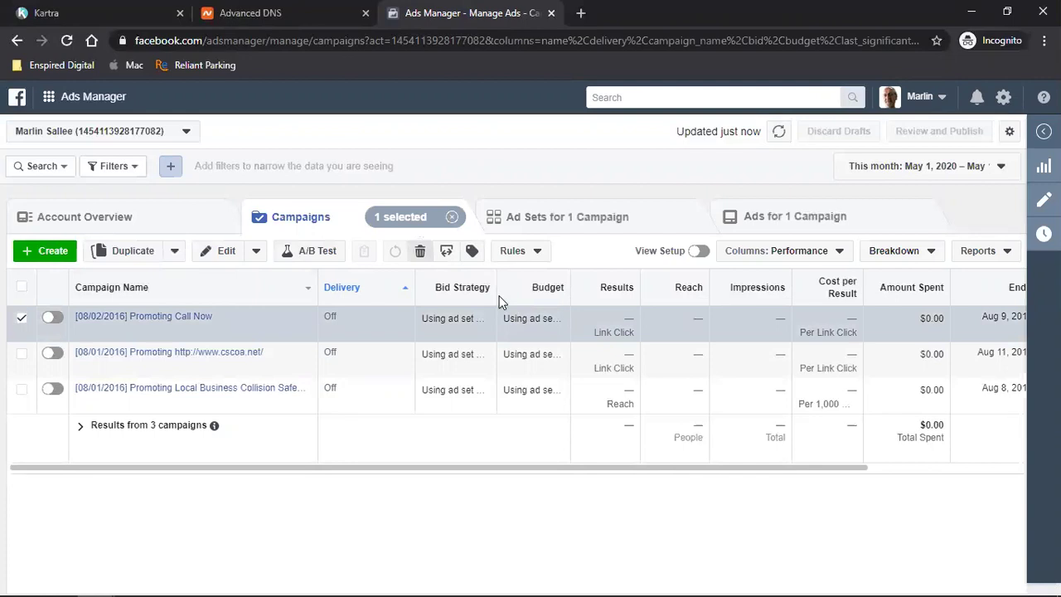
key(Return)
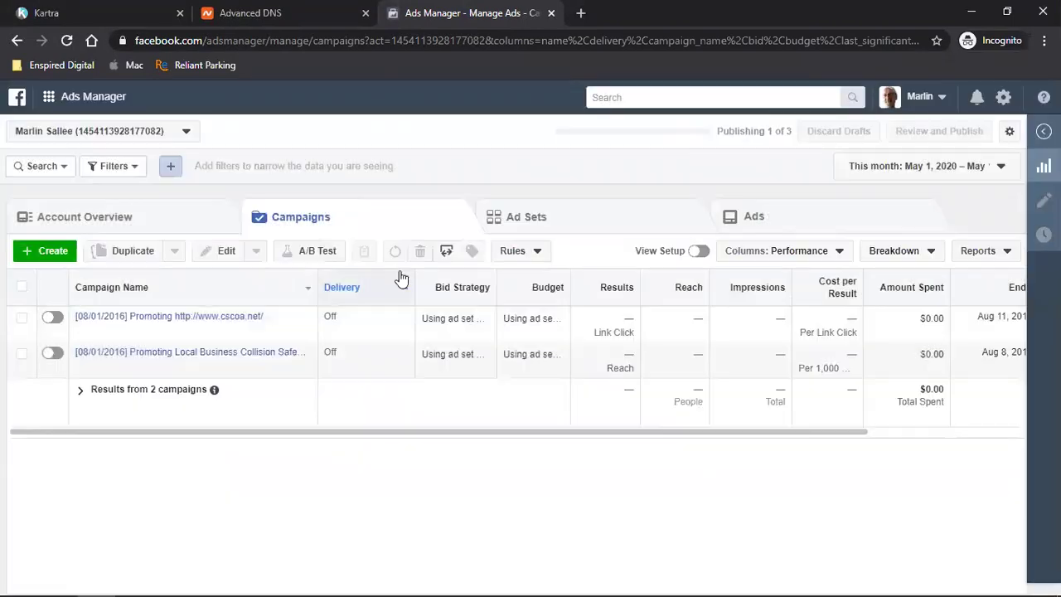
click(23, 321)
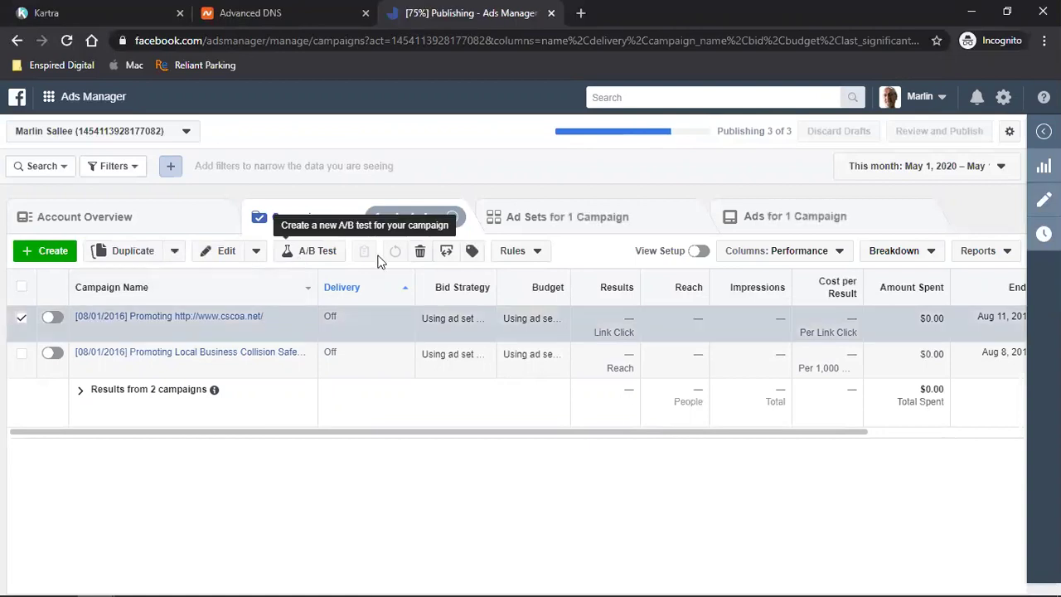
click(420, 253)
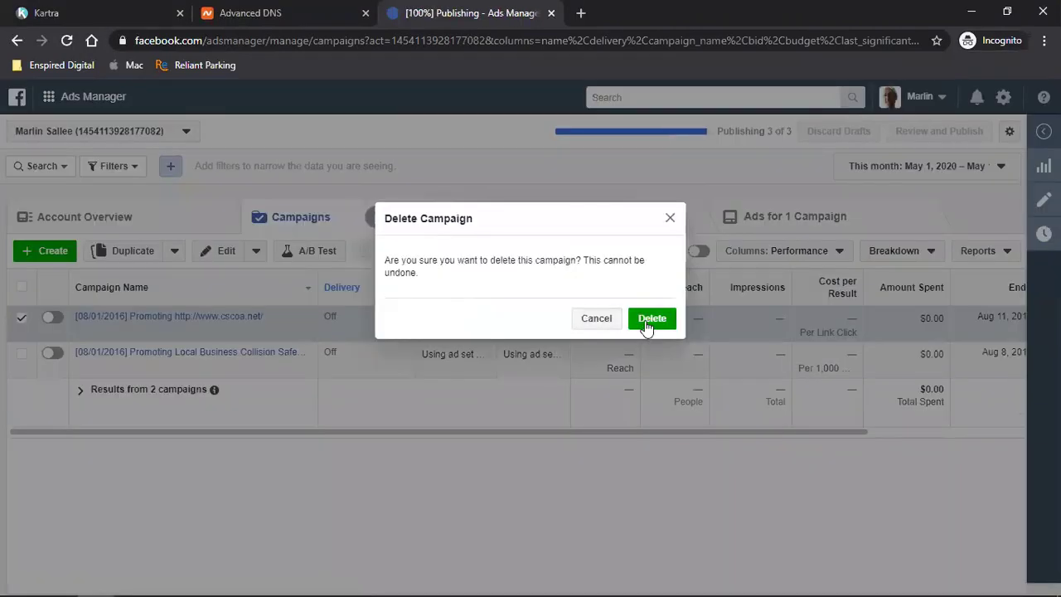
click(645, 321)
click(21, 318)
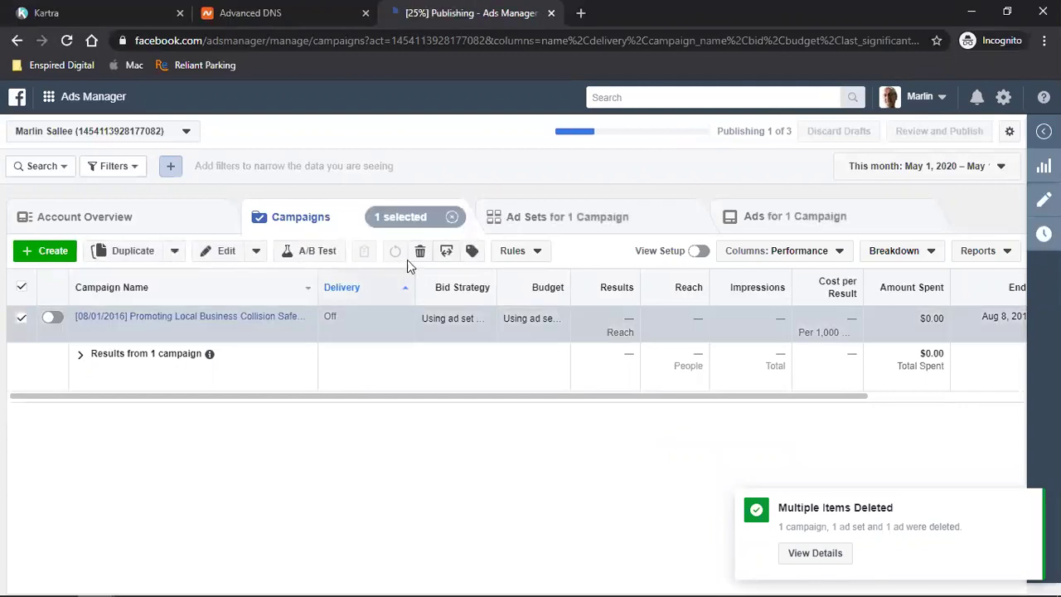
click(420, 253)
click(653, 323)
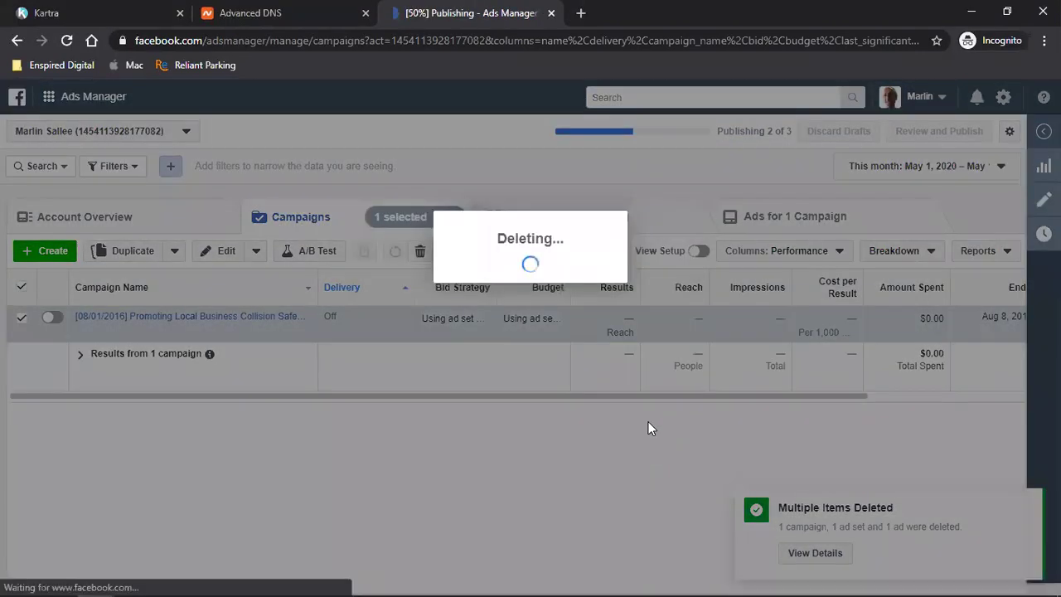